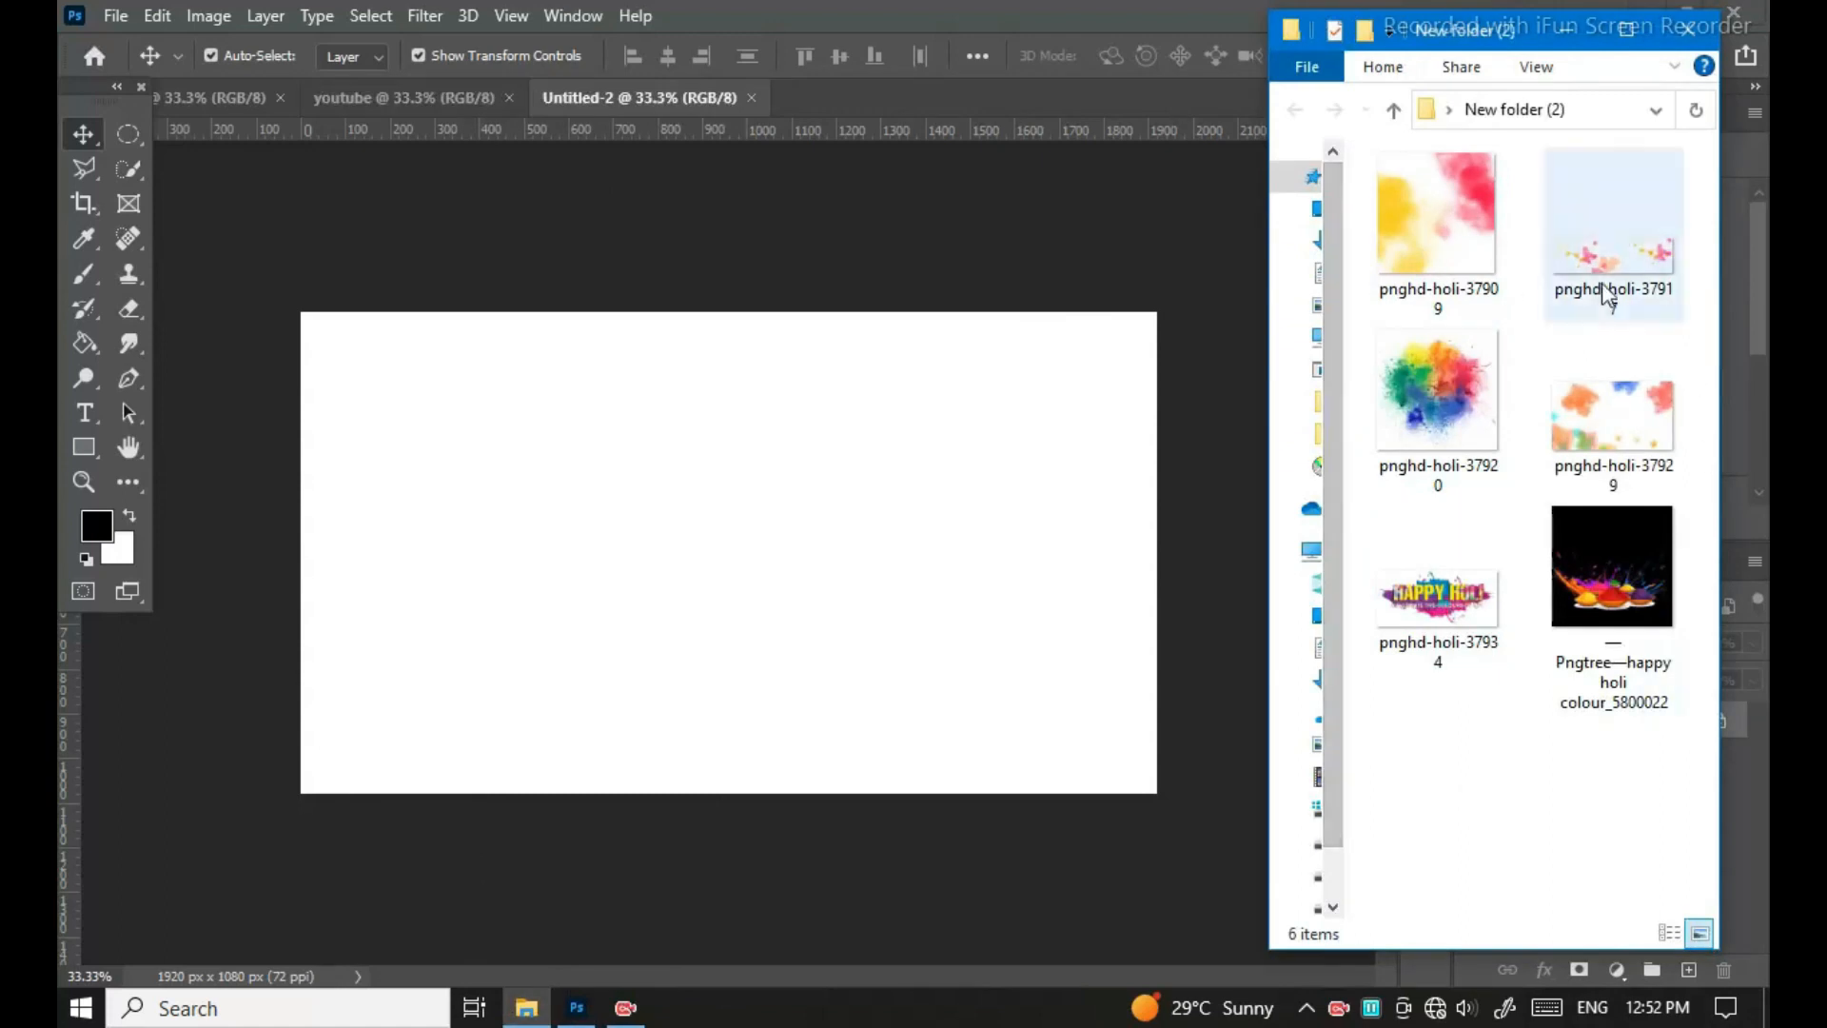
# Step: Place the pnghd-holi-37920 colour splash image and enlarge it to about 318% so it covers the canvas
pyautogui.moveTo(1632, 804); pyautogui.dragTo(1375, 162)
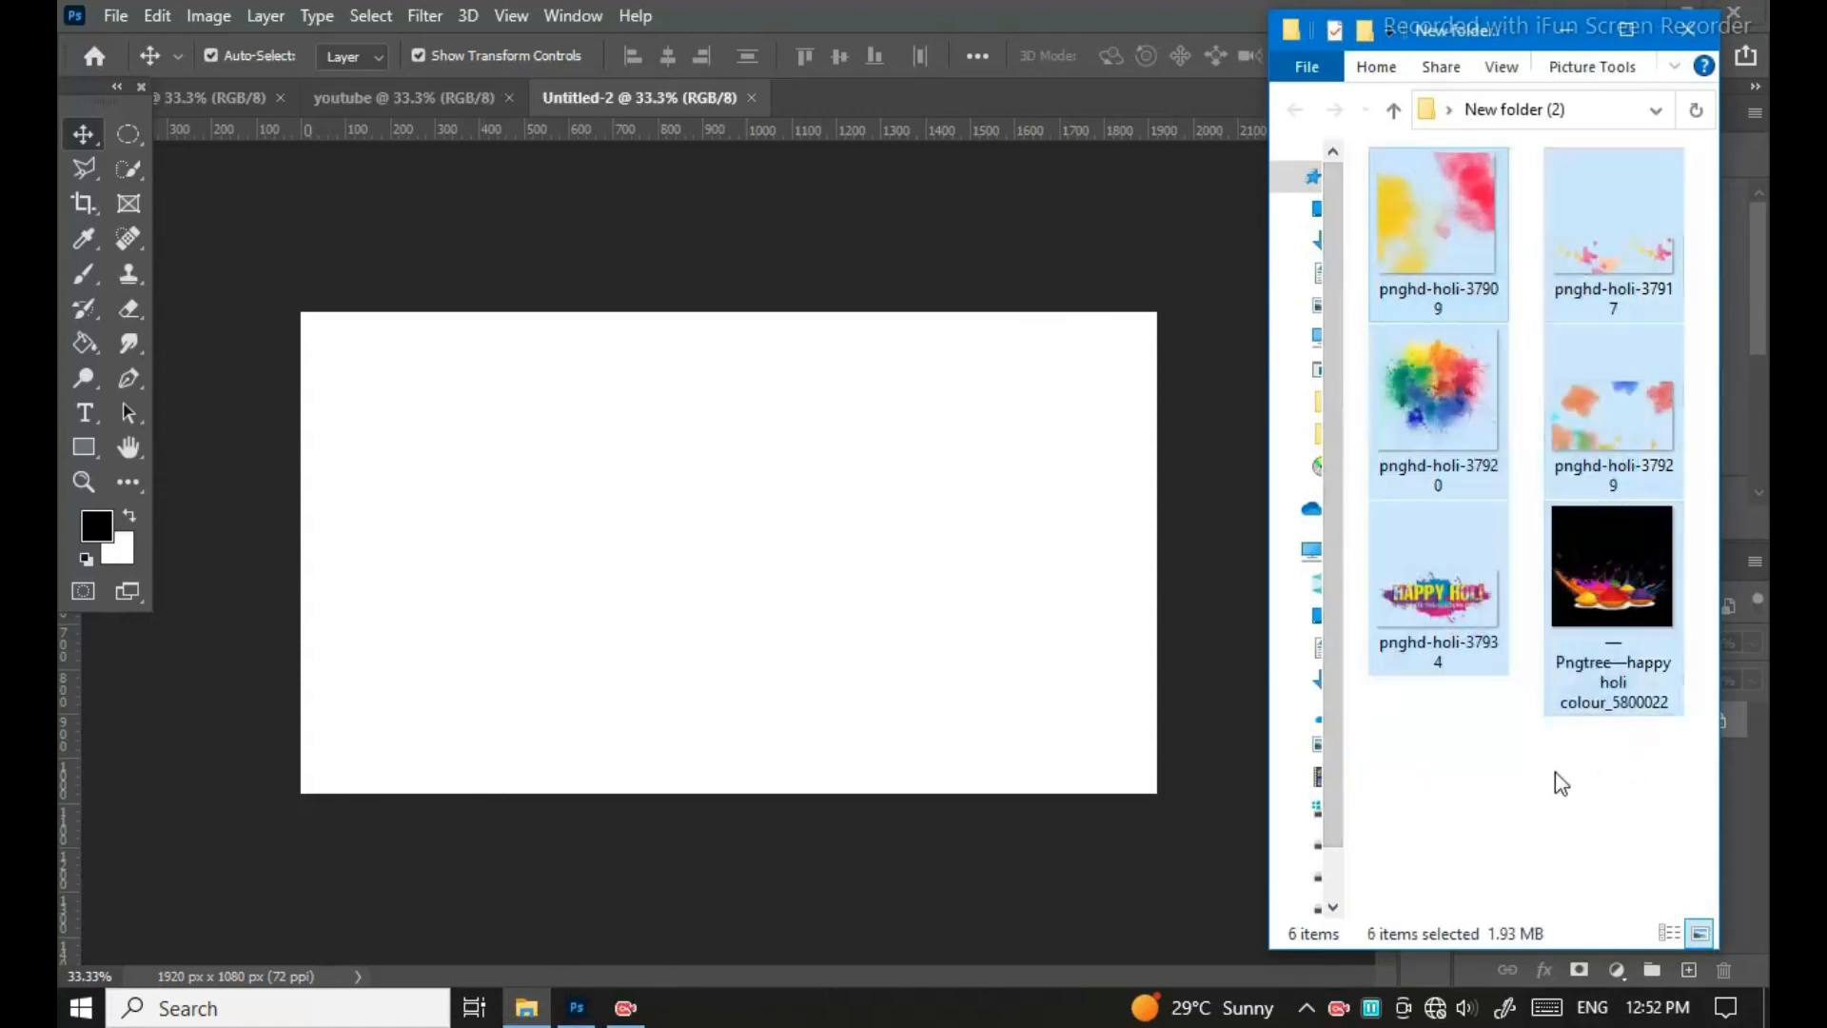
pyautogui.click(1532, 757)
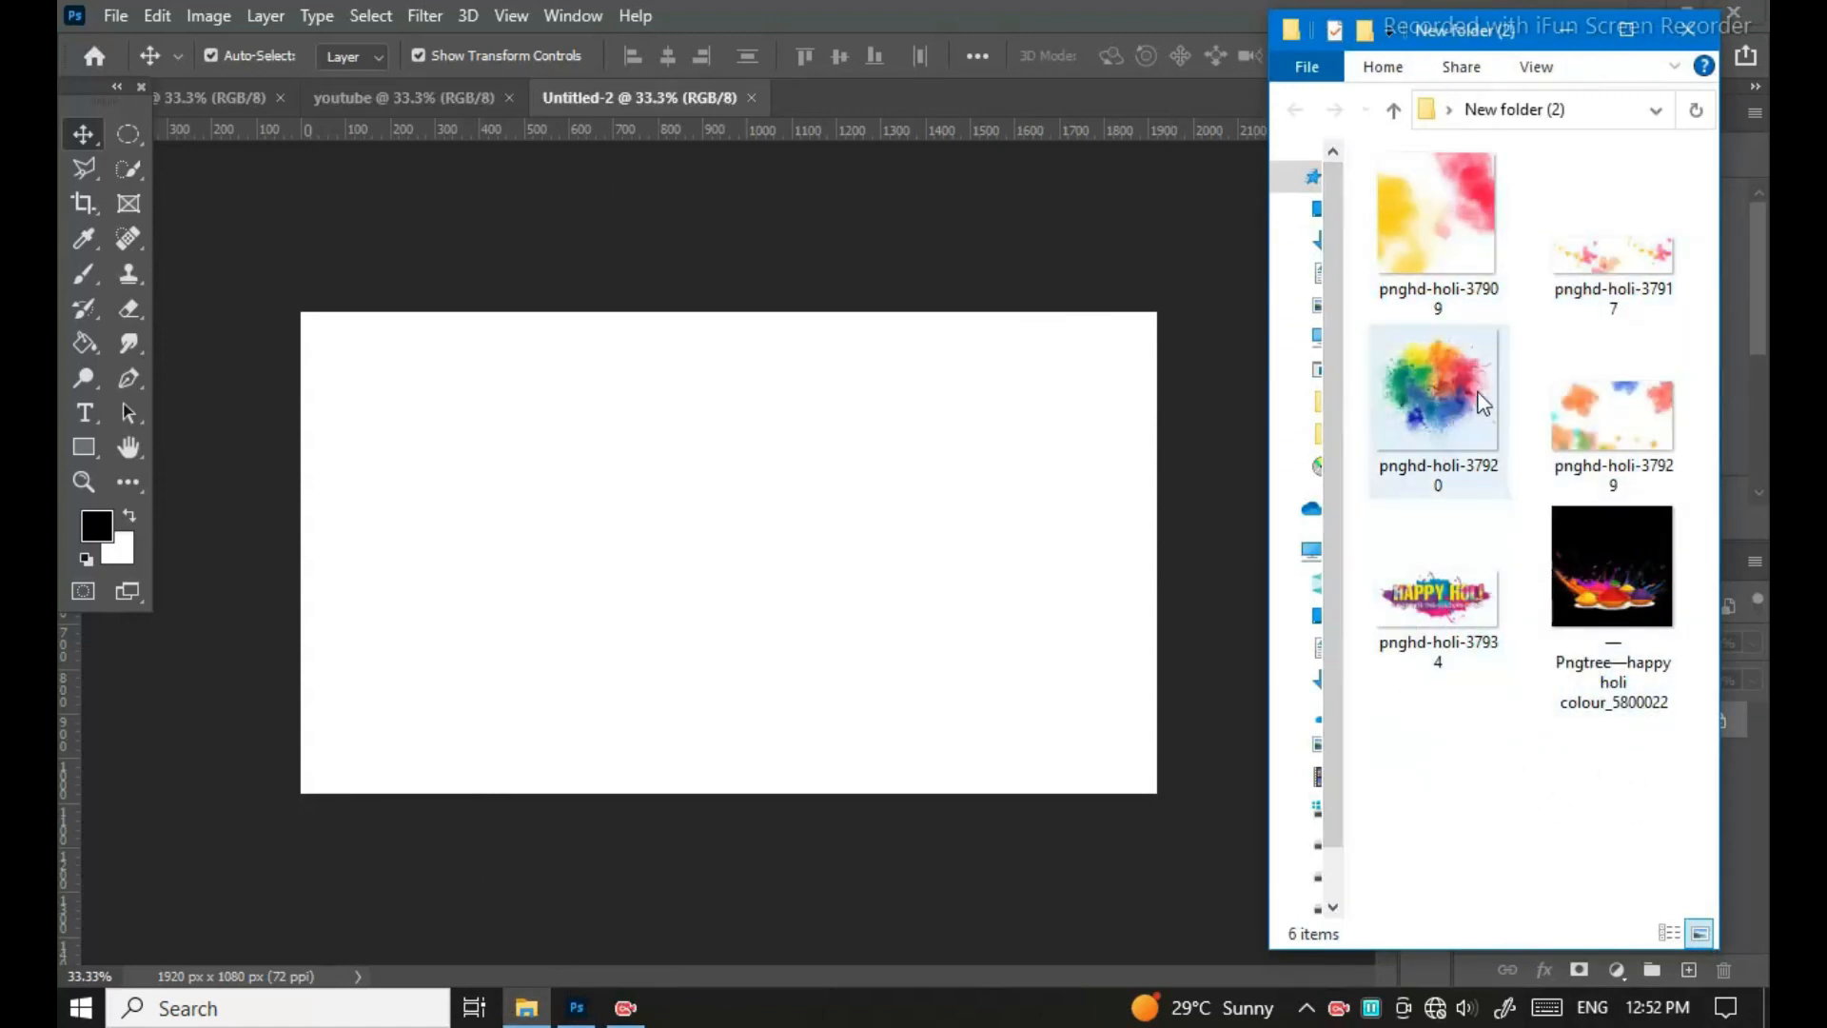
pyautogui.moveTo(1508, 409); pyautogui.dragTo(851, 514)
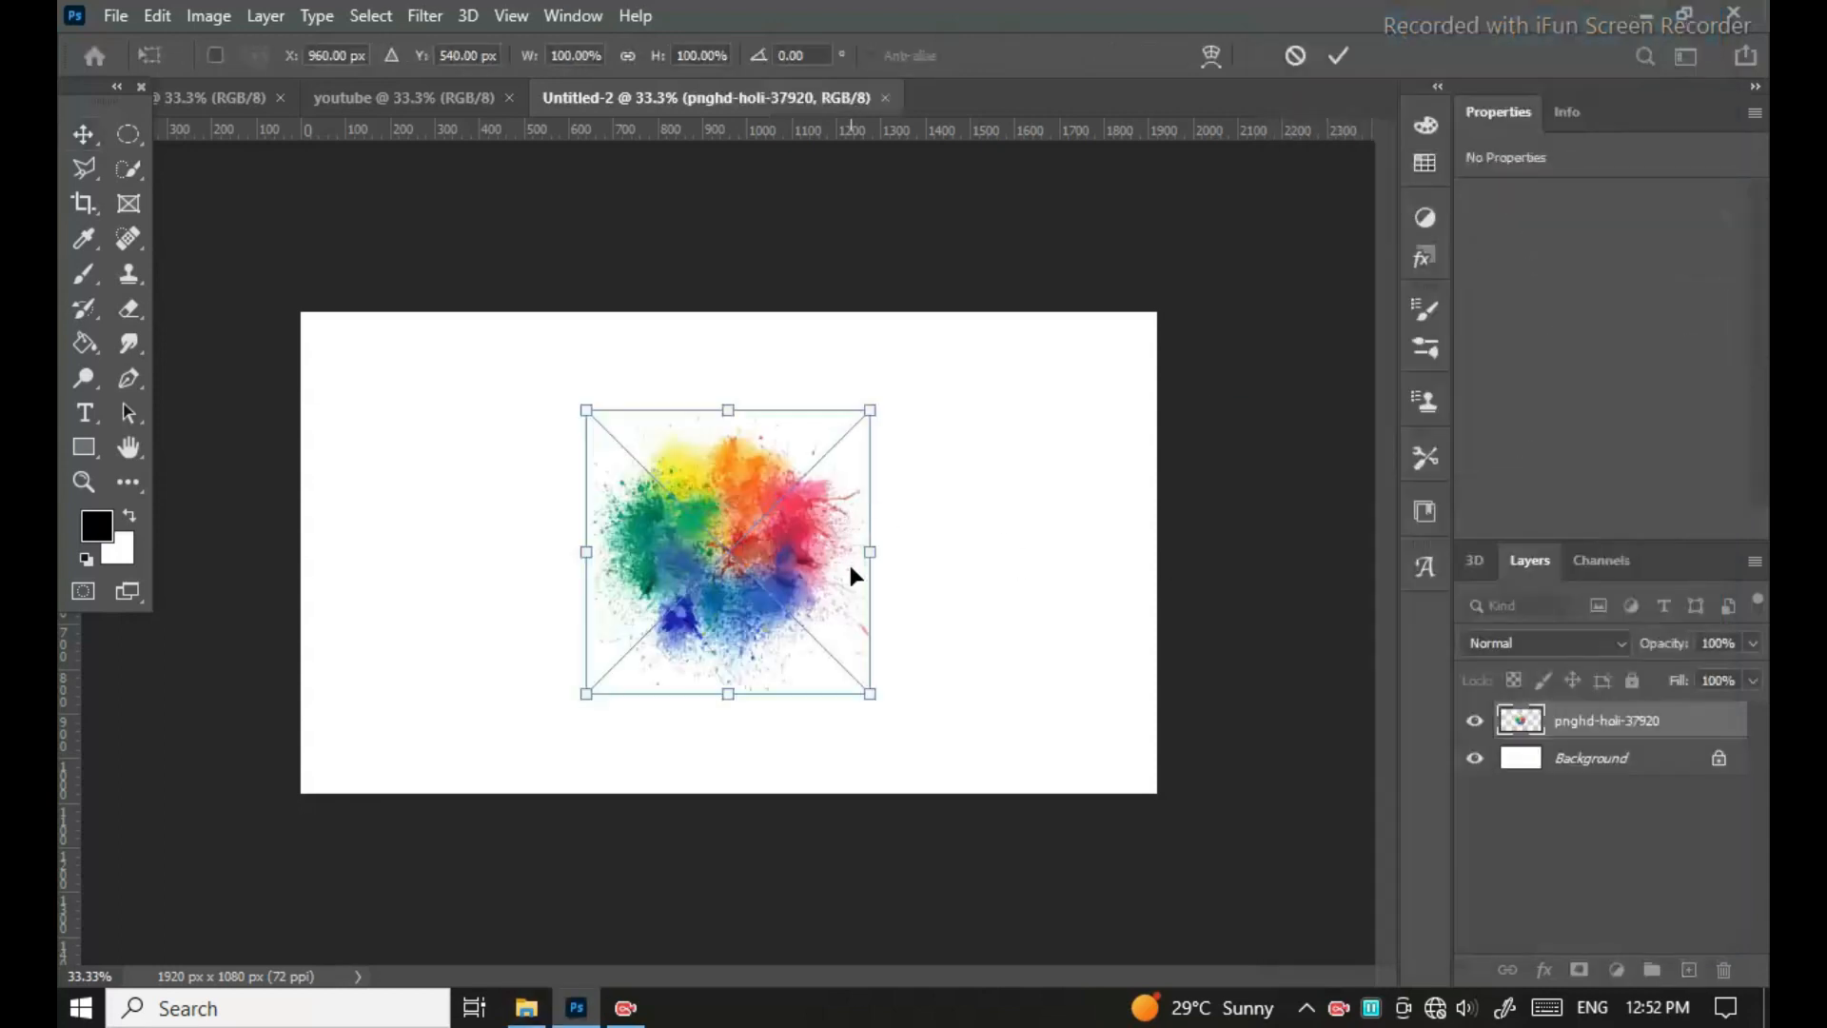
pyautogui.moveTo(868, 413); pyautogui.dragTo(1201, 81)
pyautogui.moveTo(1075, 401); pyautogui.dragTo(831, 623)
pyautogui.moveTo(1016, 271); pyautogui.dragTo(1424, 102)
pyautogui.moveTo(922, 485); pyautogui.dragTo(811, 615)
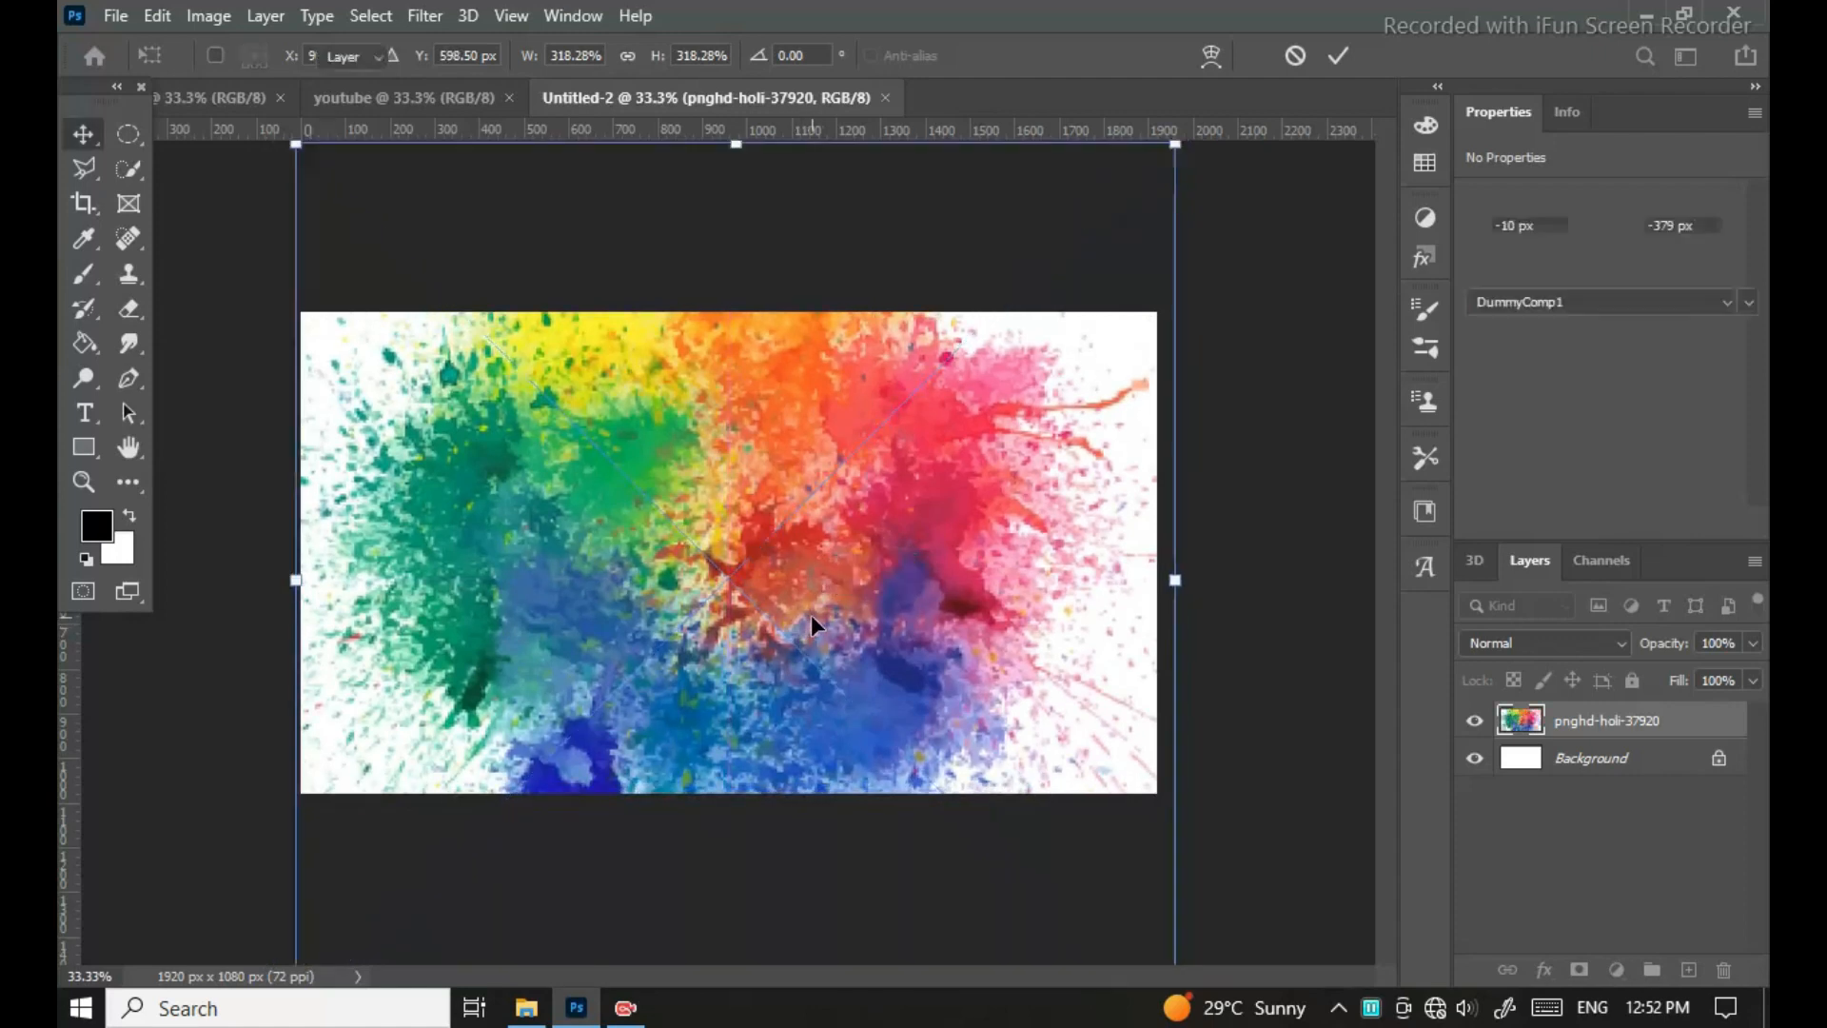
pyautogui.press('Return')
pyautogui.click(1296, 651)
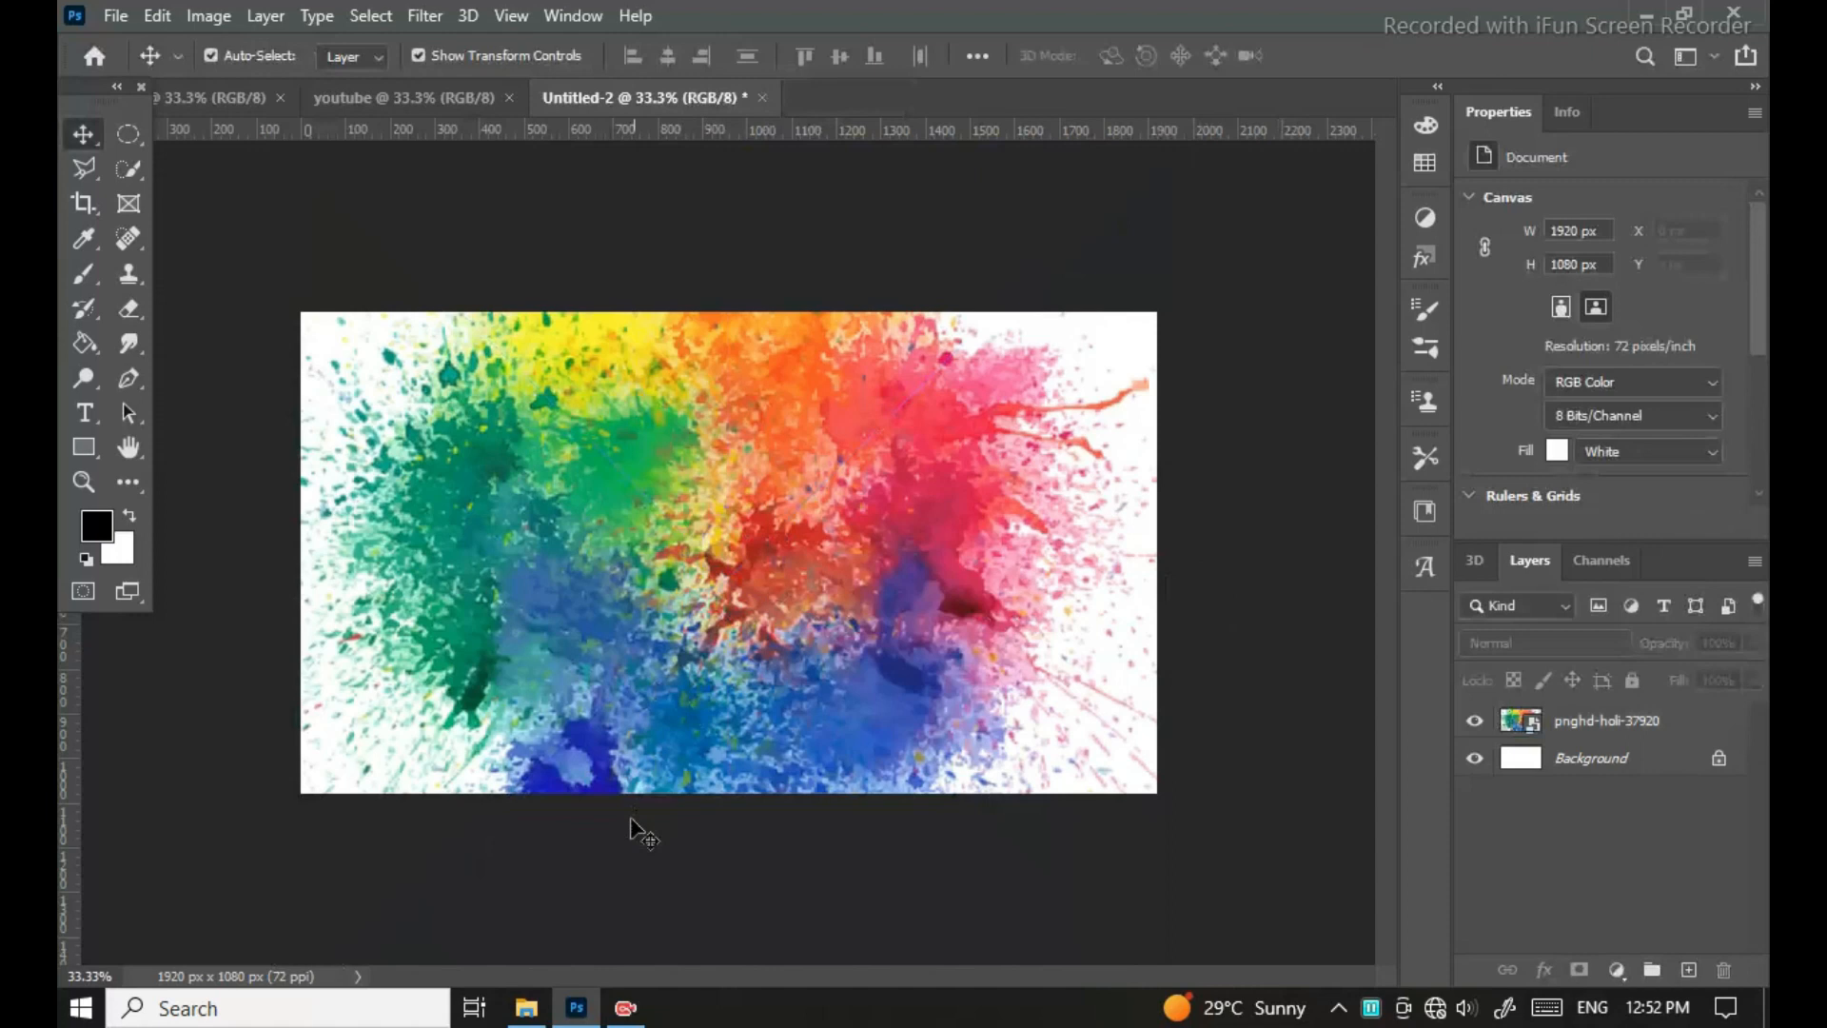
# Step: Place pnghd-holi-37929 scaled to about 160% over the canvas and move its layer below pnghd-holi-37920
pyautogui.click(526, 1008)
pyautogui.moveTo(1611, 399); pyautogui.dragTo(732, 554)
pyautogui.moveTo(448, 394); pyautogui.dragTo(180, 265)
pyautogui.moveTo(870, 451); pyautogui.dragTo(1015, 518)
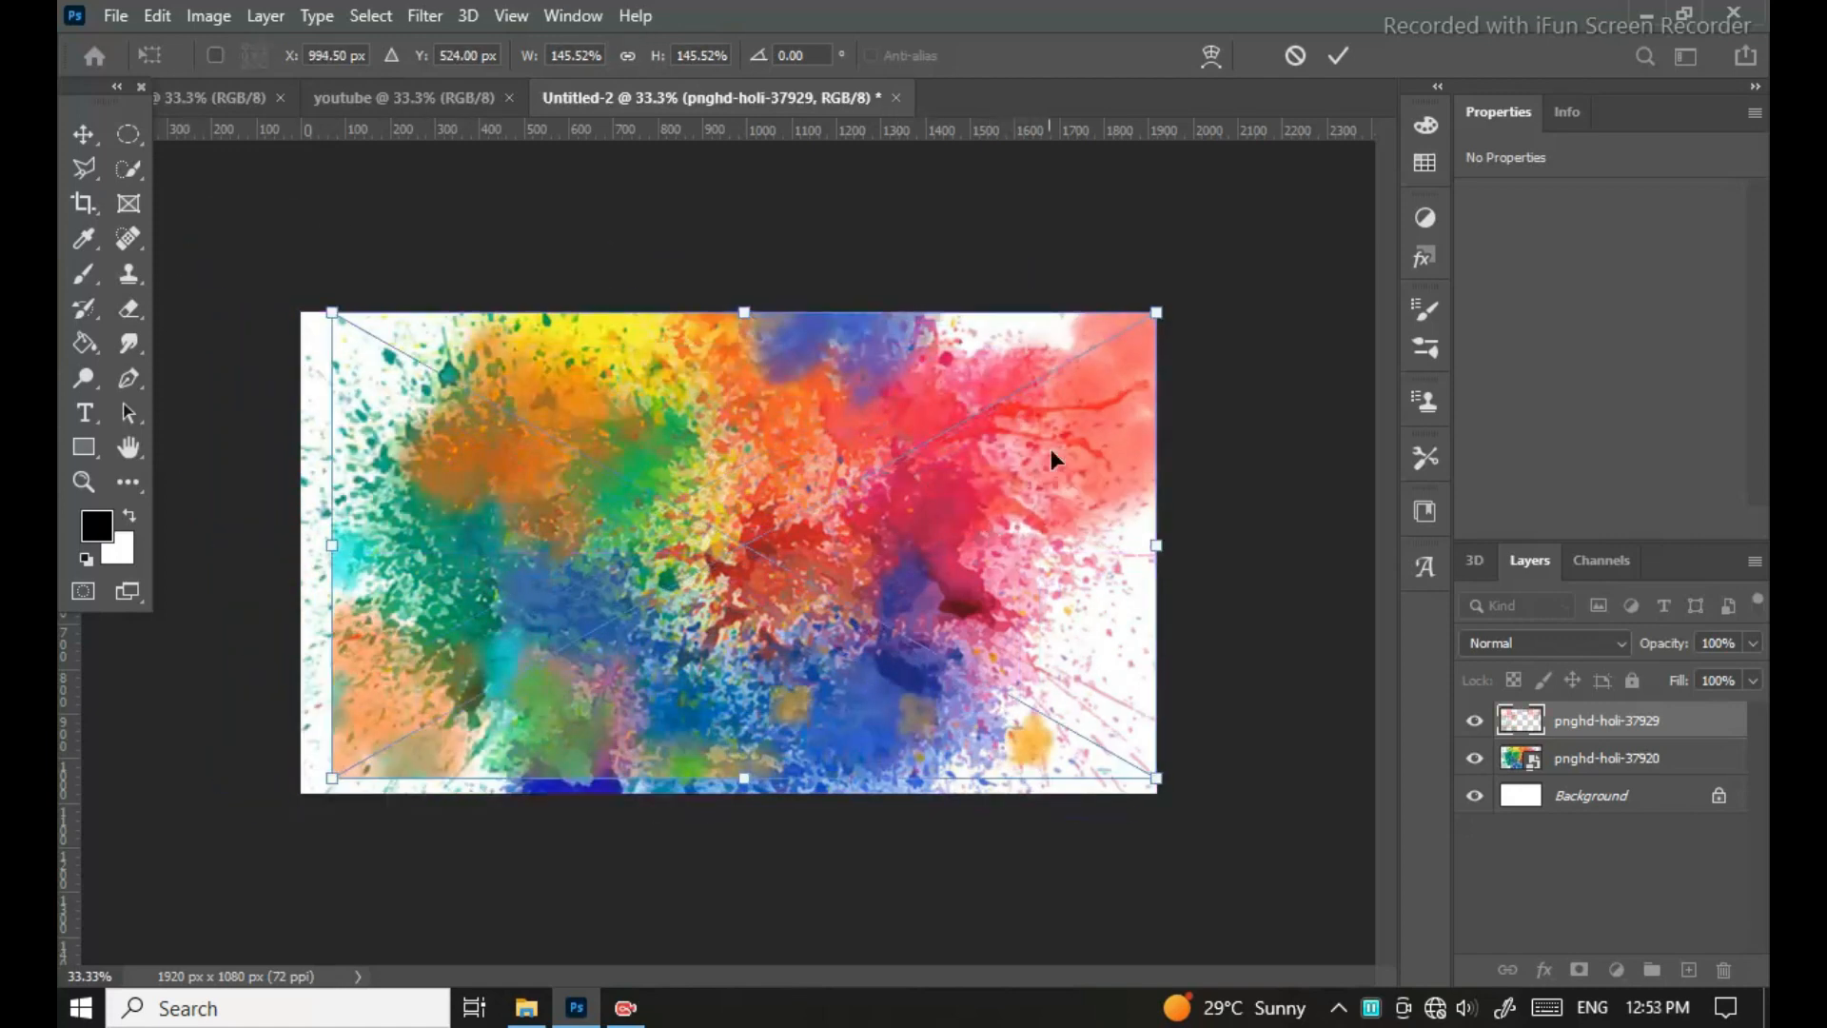
pyautogui.moveTo(354, 316); pyautogui.dragTo(246, 258)
pyautogui.moveTo(643, 490); pyautogui.dragTo(643, 507)
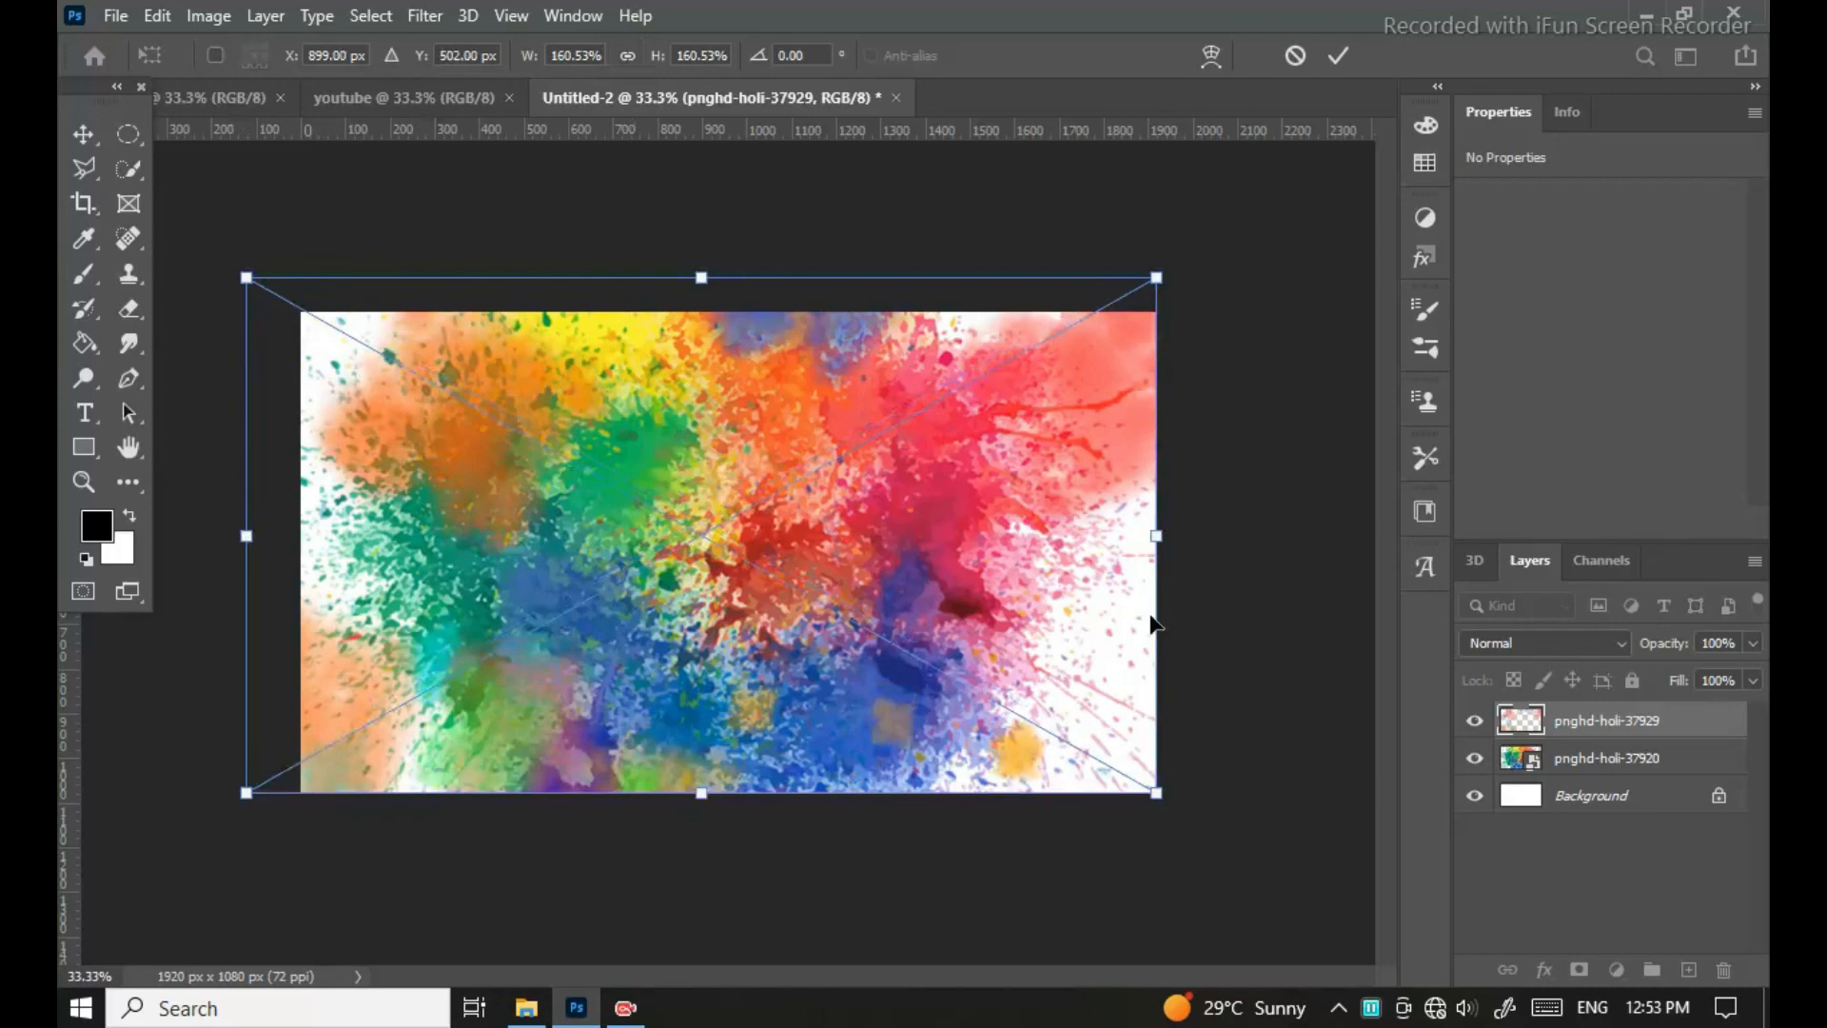
pyautogui.click(1601, 834)
pyautogui.moveTo(1608, 721); pyautogui.dragTo(1617, 778)
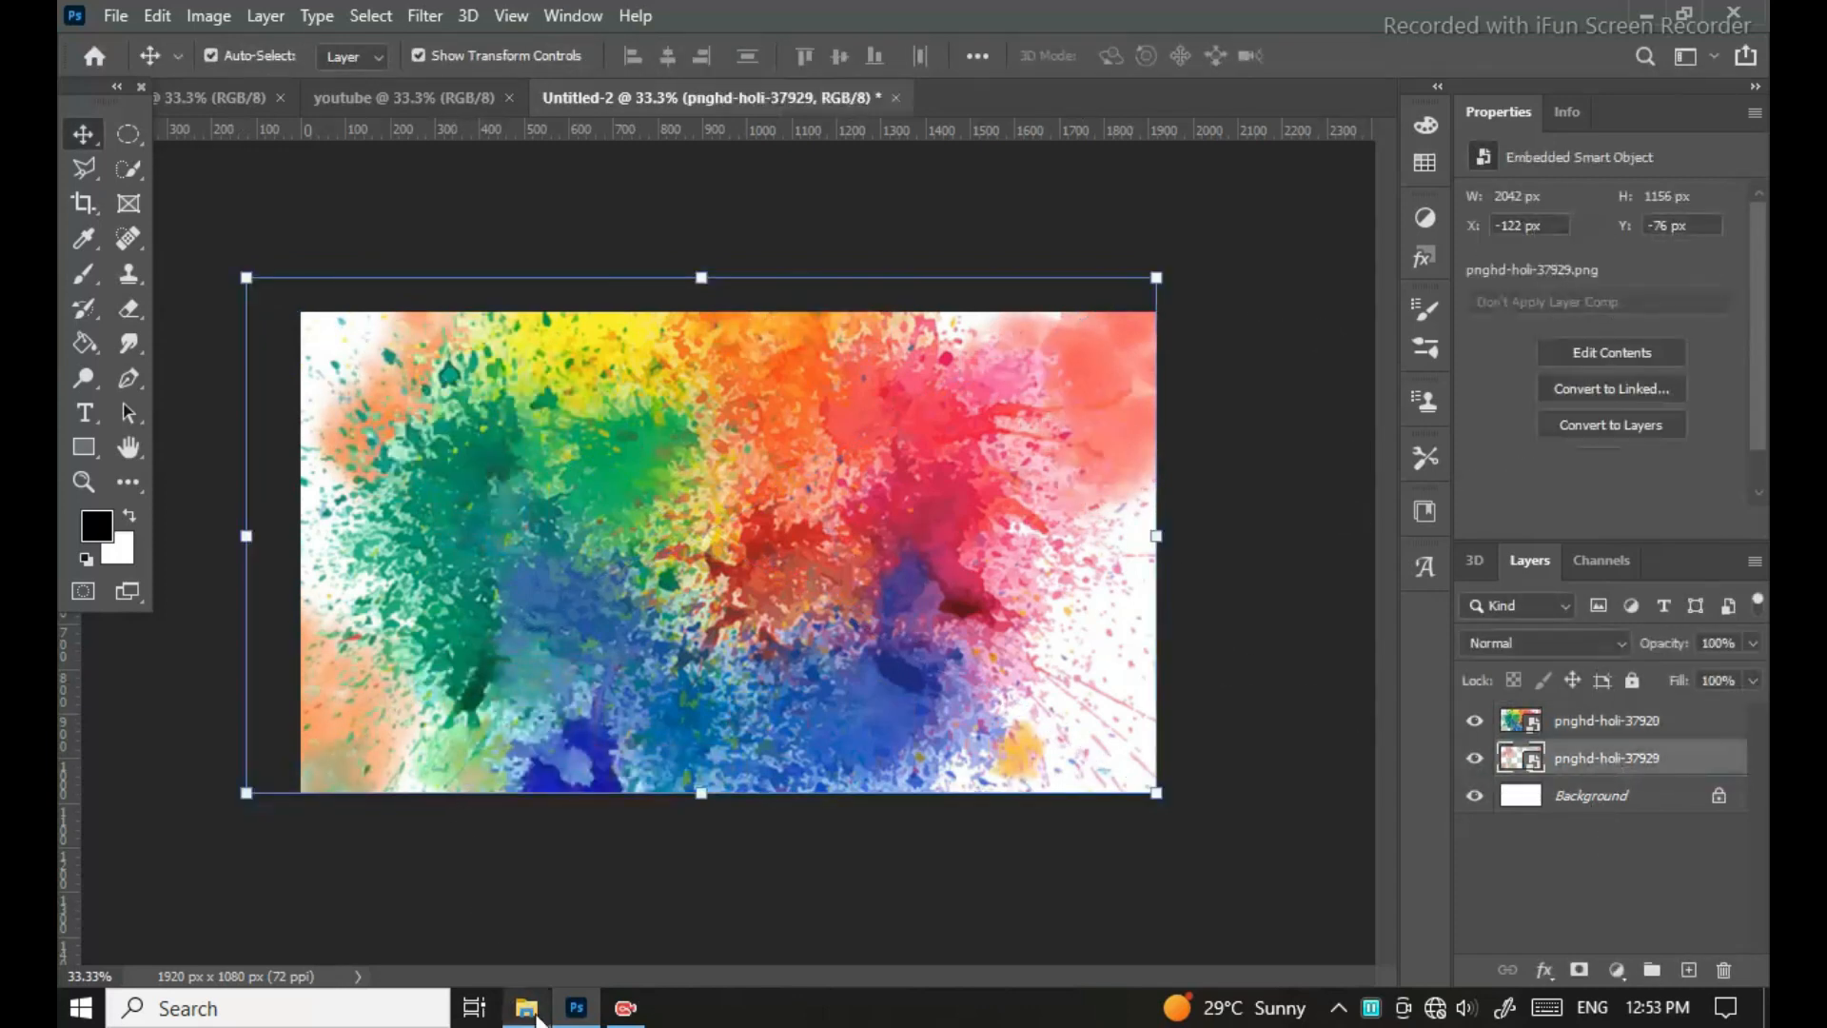
# Step: Place pnghd-holi-37909 over the lower-right corner of the canvas and move its layer directly above the Background
pyautogui.click(528, 1011)
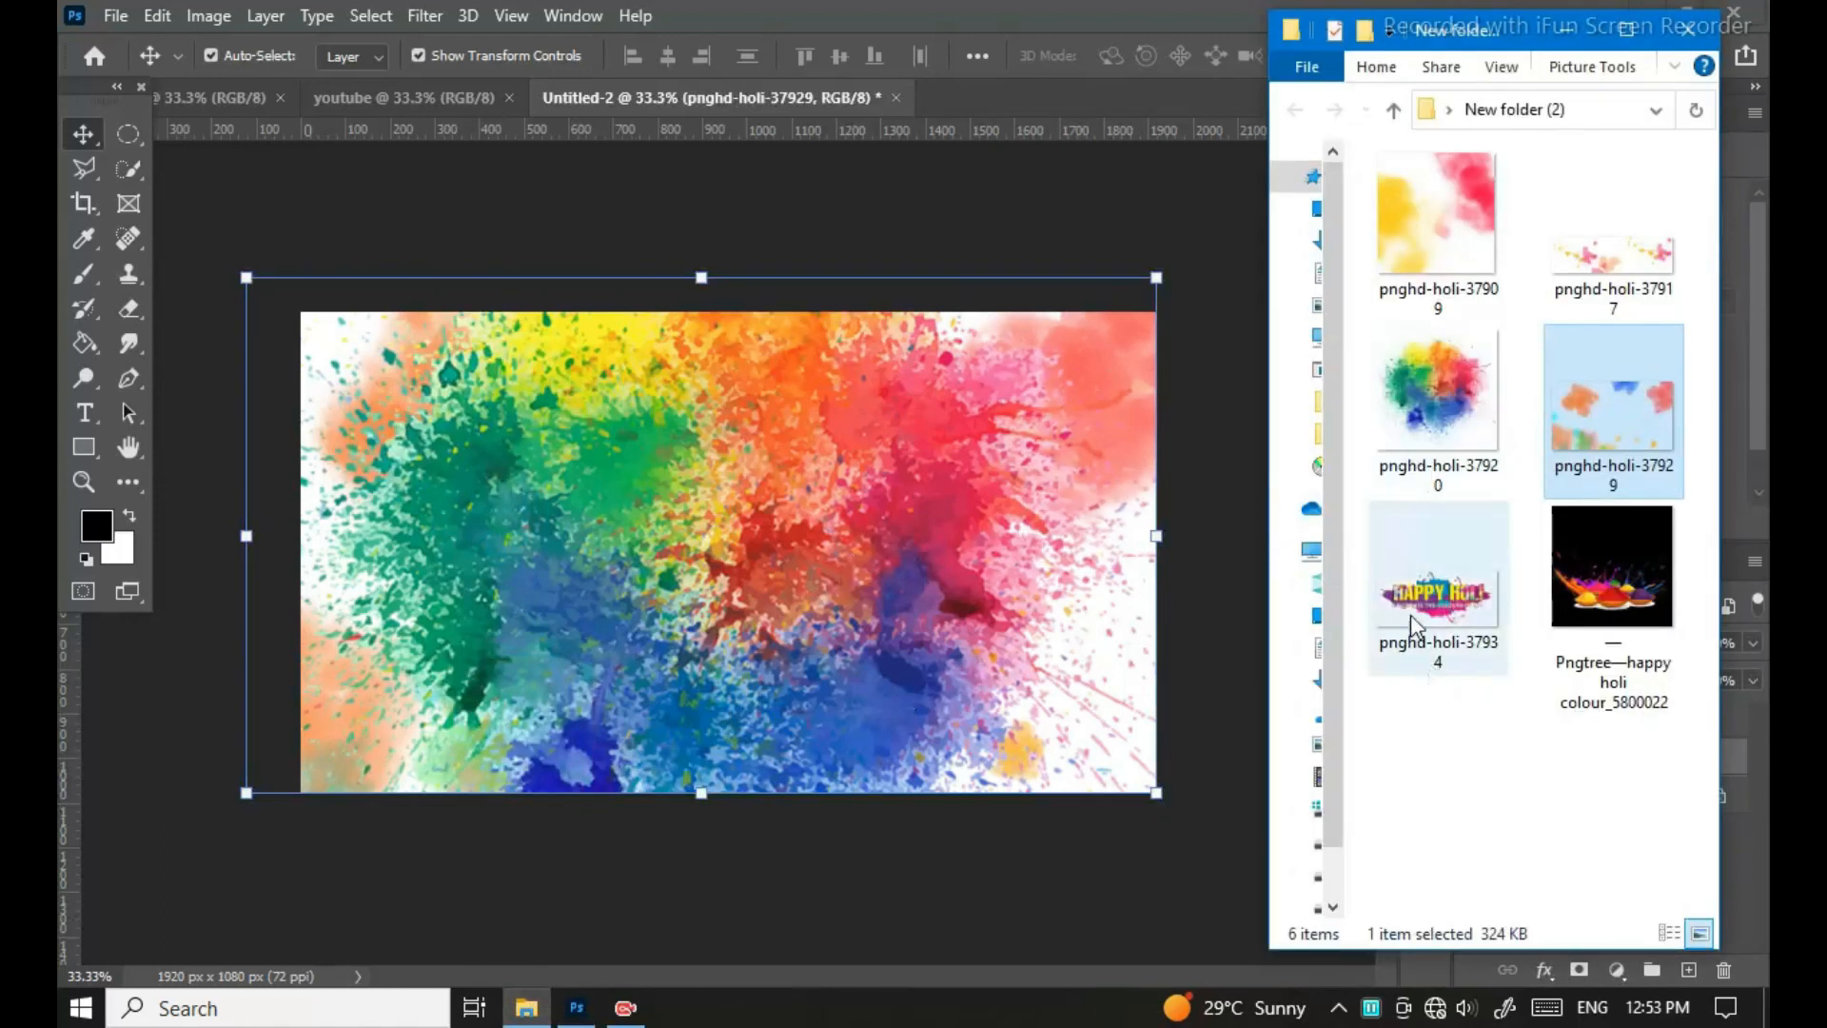
pyautogui.moveTo(1441, 255); pyautogui.dragTo(1123, 247)
pyautogui.moveTo(1007, 459); pyautogui.dragTo(1118, 751)
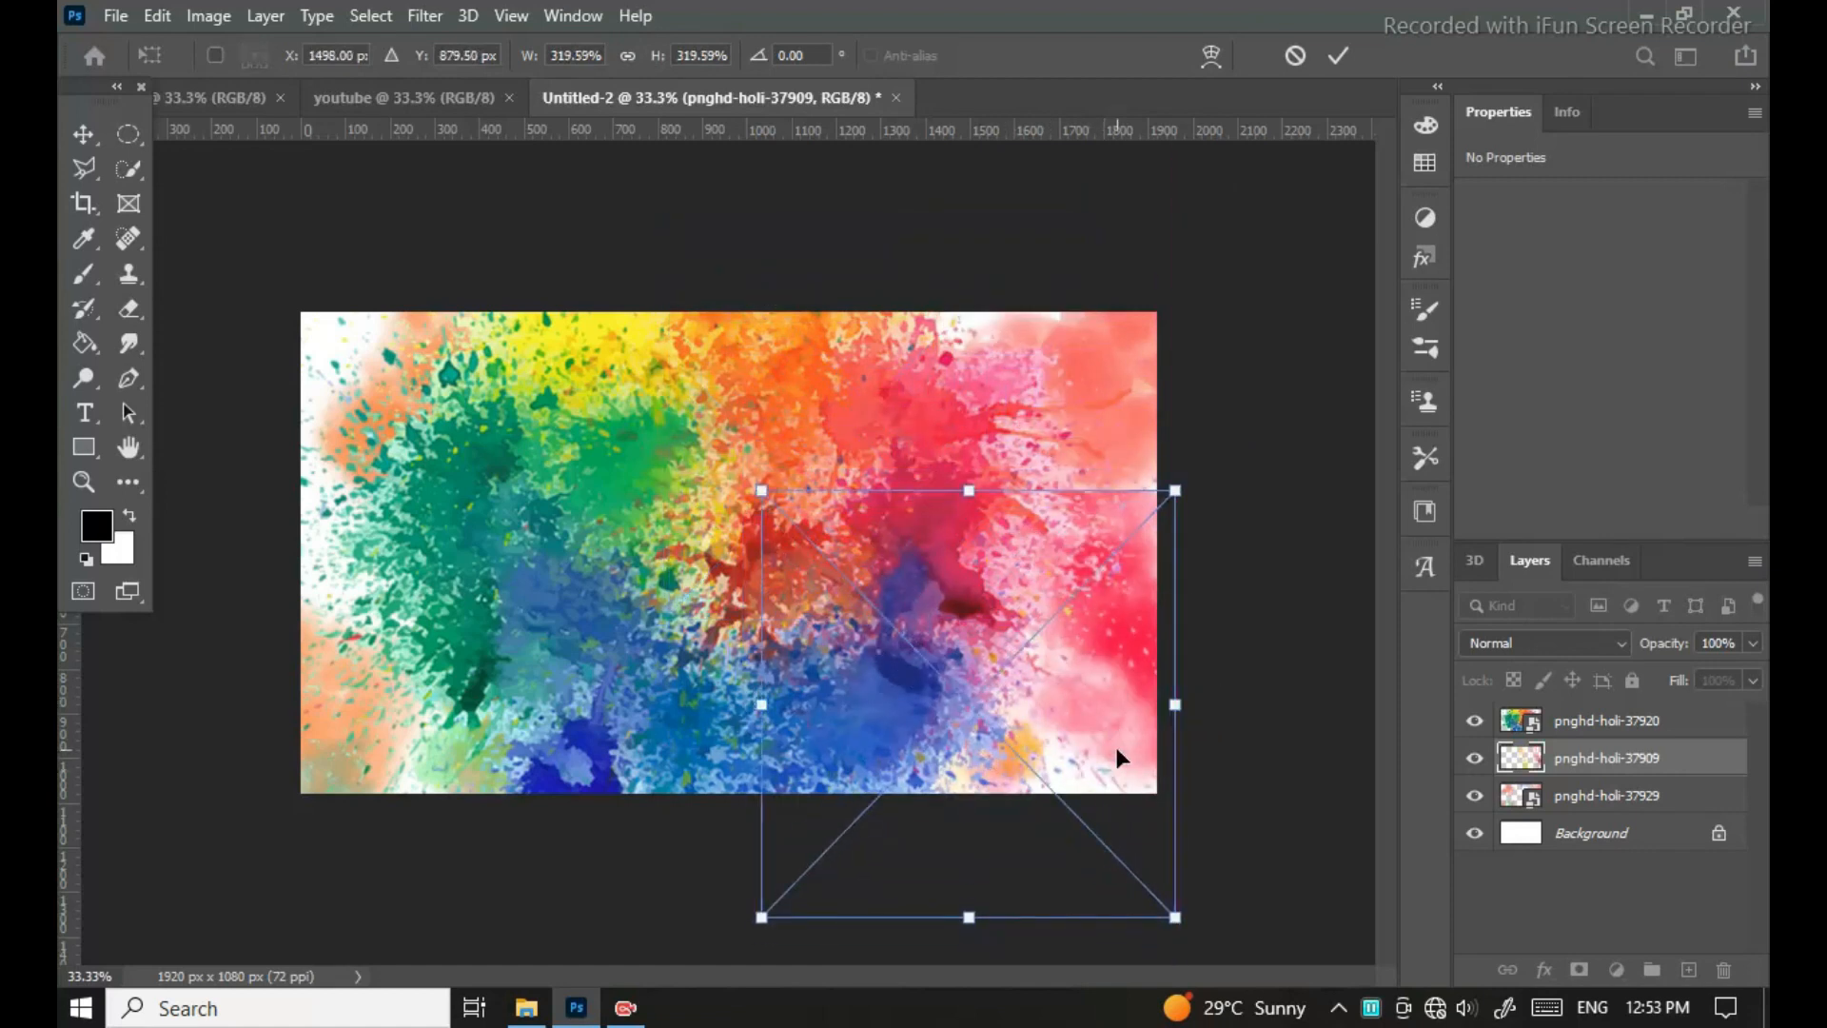
pyautogui.moveTo(1578, 762); pyautogui.dragTo(1584, 826)
pyautogui.click(1528, 934)
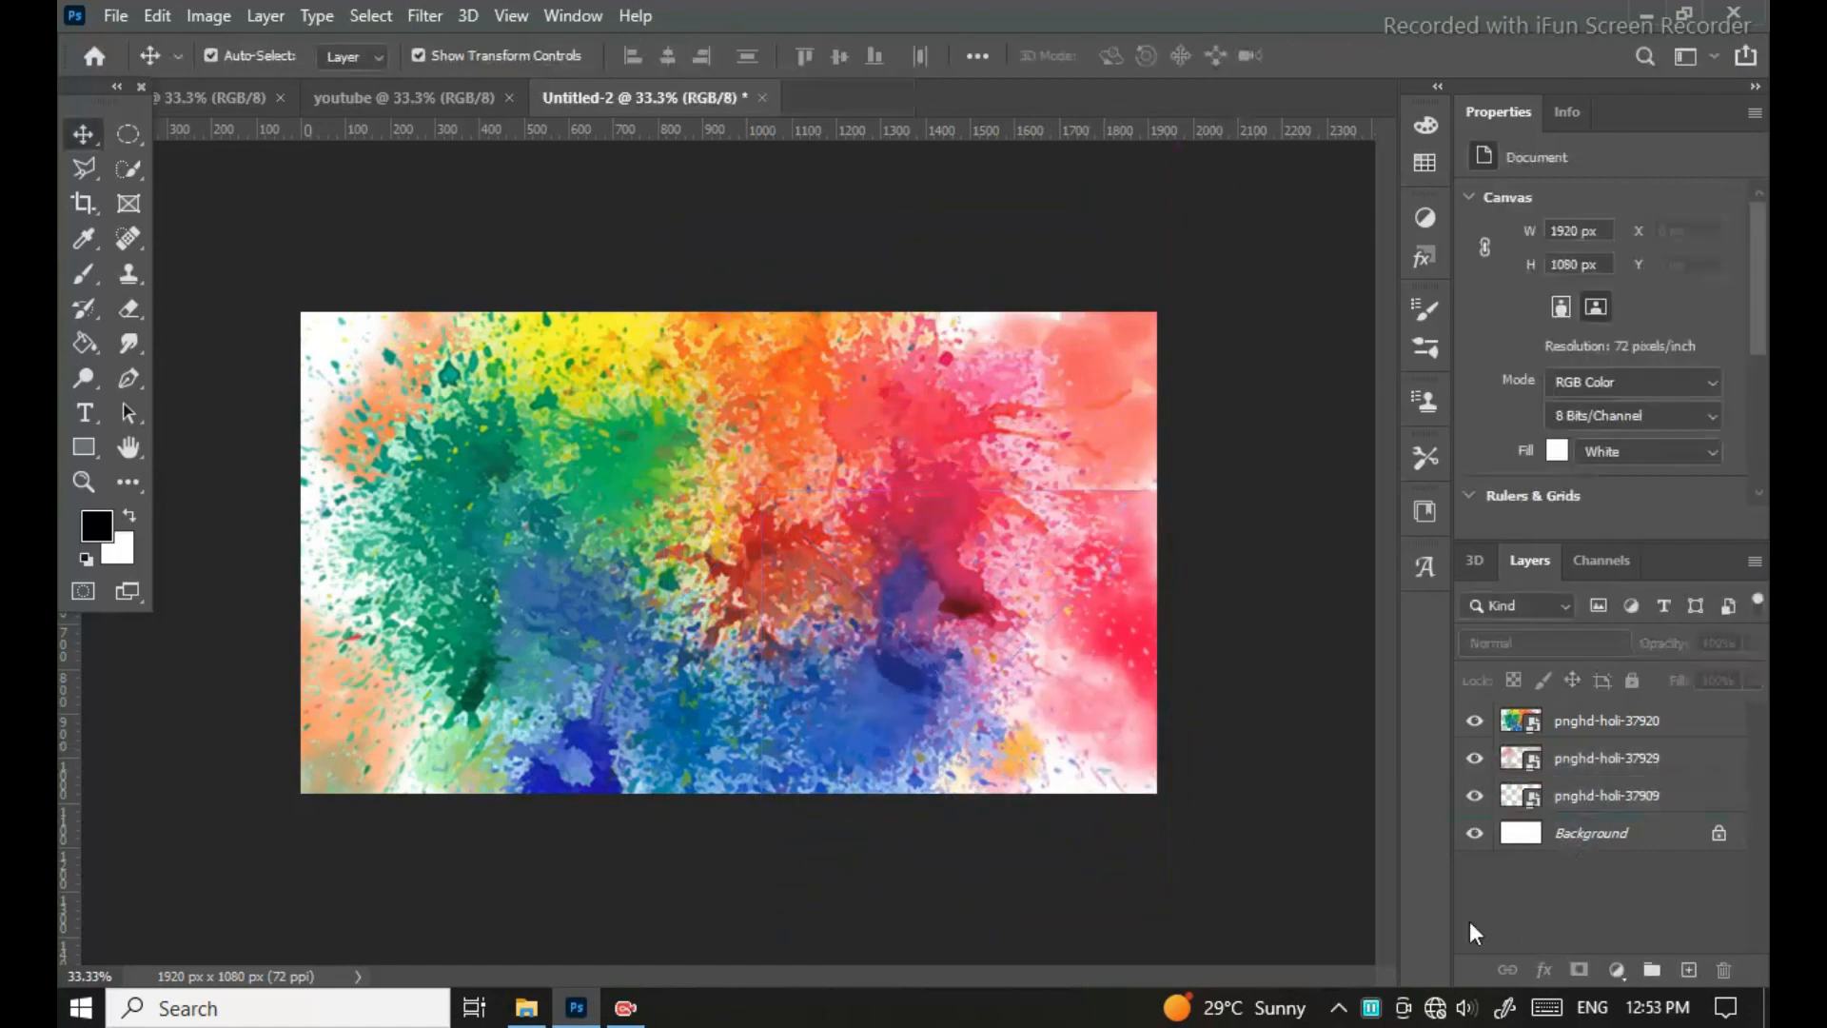
# Step: Place the Pngtree happy holi colour_5800022 image and shift its powder bowls into the lower-left corner of the canvas
pyautogui.click(527, 1008)
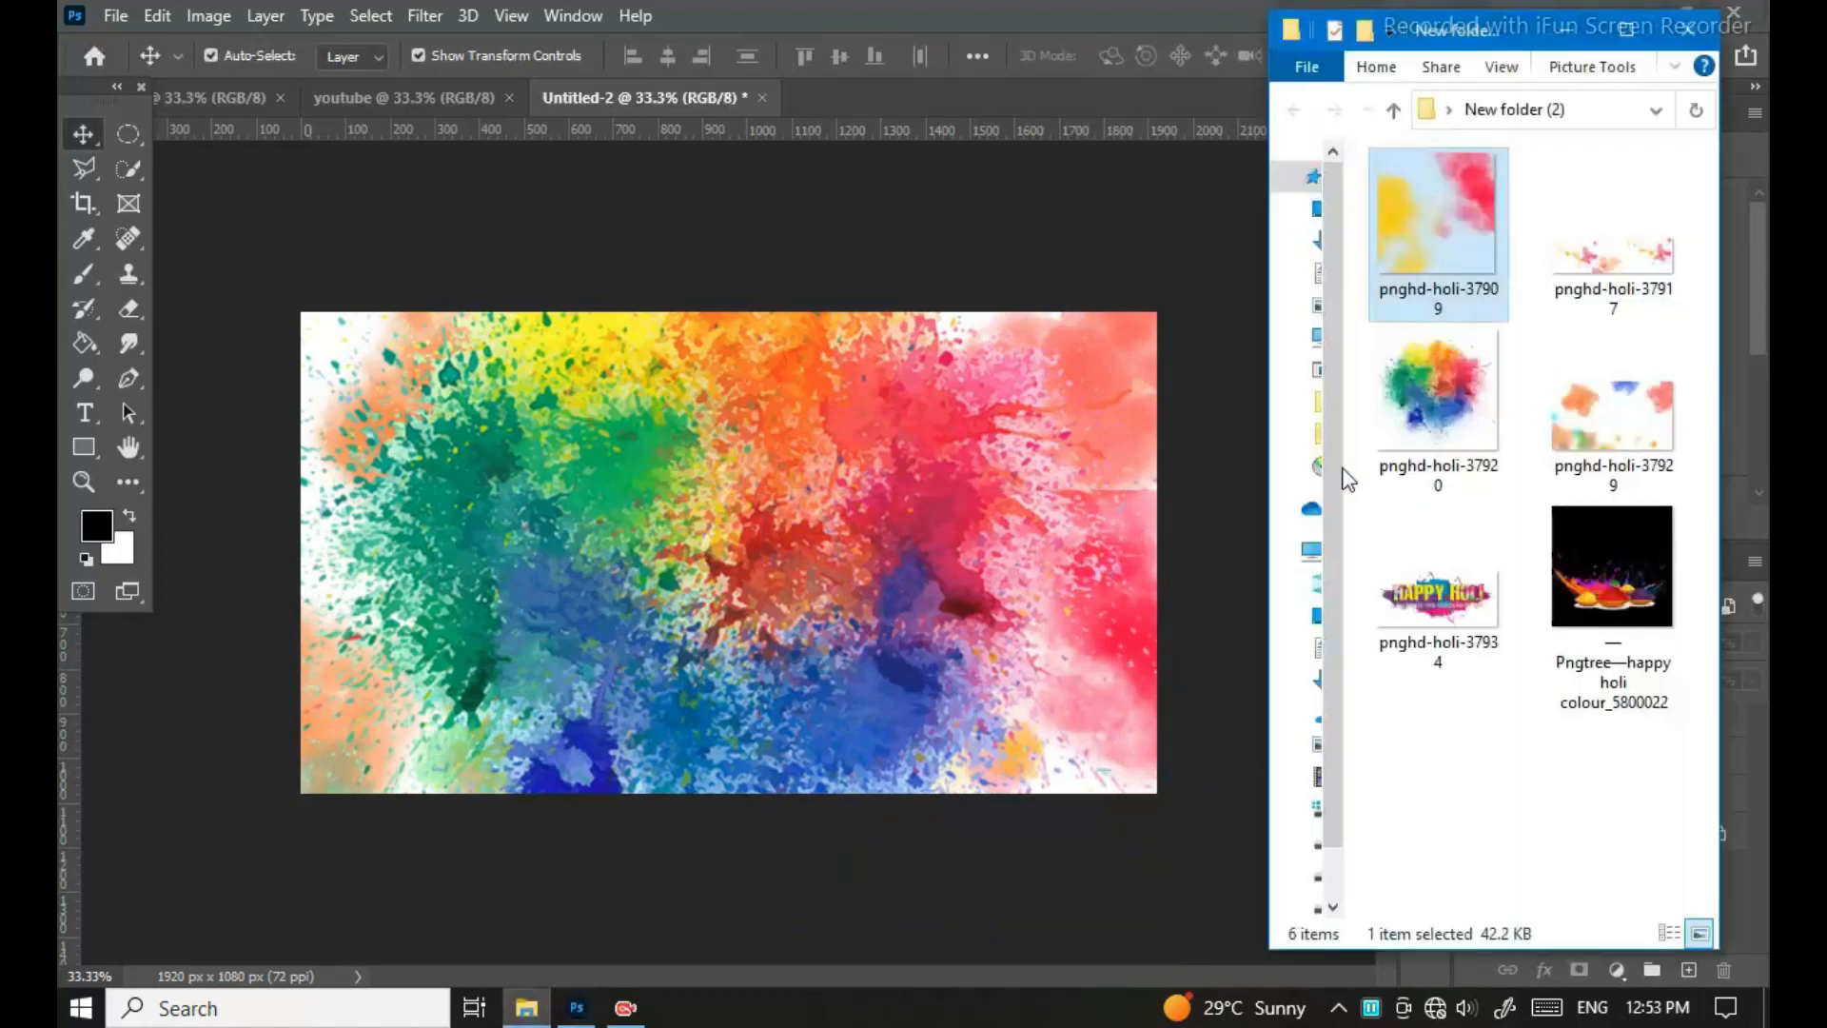
pyautogui.moveTo(1643, 567); pyautogui.dragTo(796, 536)
pyautogui.moveTo(793, 687); pyautogui.dragTo(518, 767)
pyautogui.press('Left')
pyautogui.press('Left')
pyautogui.press('Left')
pyautogui.press('Left')
pyautogui.press('Left')
pyautogui.press('Left')
pyautogui.press('Left')
pyautogui.press('Left')
pyautogui.press('Left')
pyautogui.press('Left')
pyautogui.press('Left')
pyautogui.press('Left')
pyautogui.press('Left')
pyautogui.press('Left')
pyautogui.press('Left')
pyautogui.press('Left')
pyautogui.press('Left')
pyautogui.press('Left')
pyautogui.press('Left')
pyautogui.press('Left')
pyautogui.press('Left')
pyautogui.press('Left')
pyautogui.press('Left')
pyautogui.press('Return')
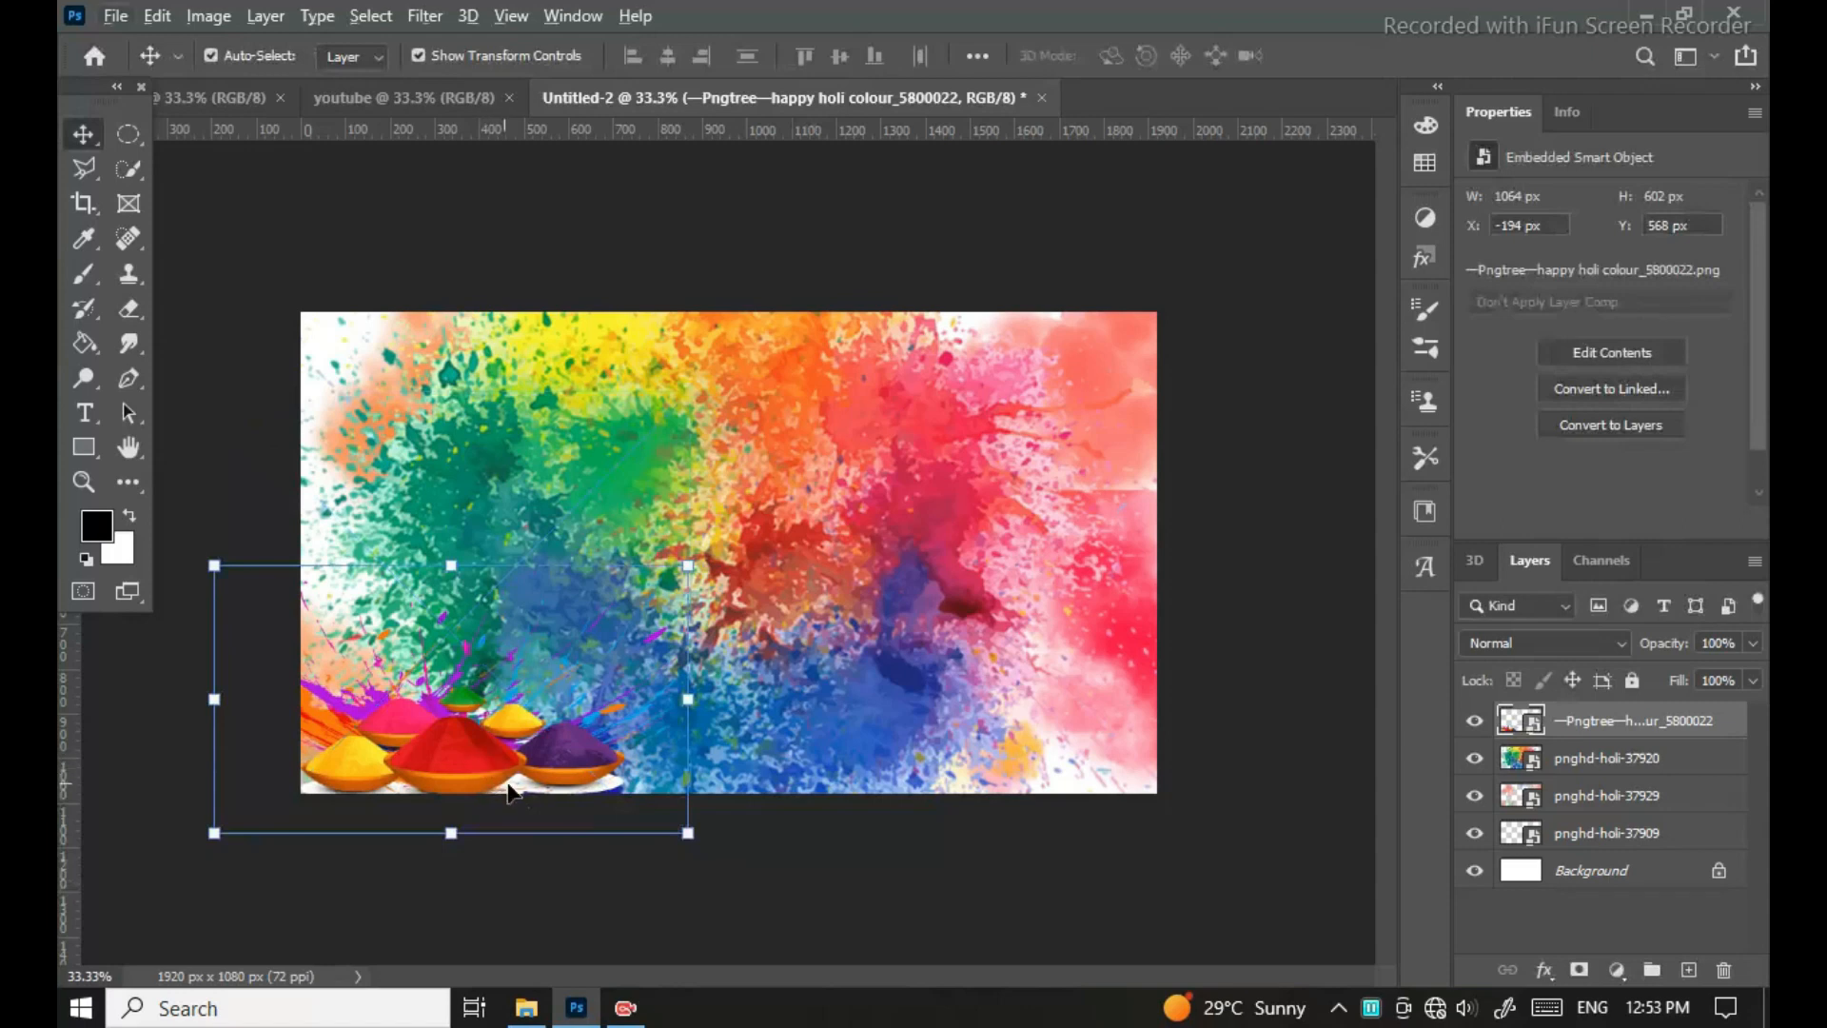
# Step: Scale the powder bowls to about 60% in the lower-left corner and duplicate them four times along the canvas's bottom edge
pyautogui.moveTo(211, 560)
pyautogui.mouseDown()
pyautogui.moveTo(290, 609)
pyautogui.moveTo(282, 582)
pyautogui.moveTo(218, 569)
pyautogui.mouseUp()
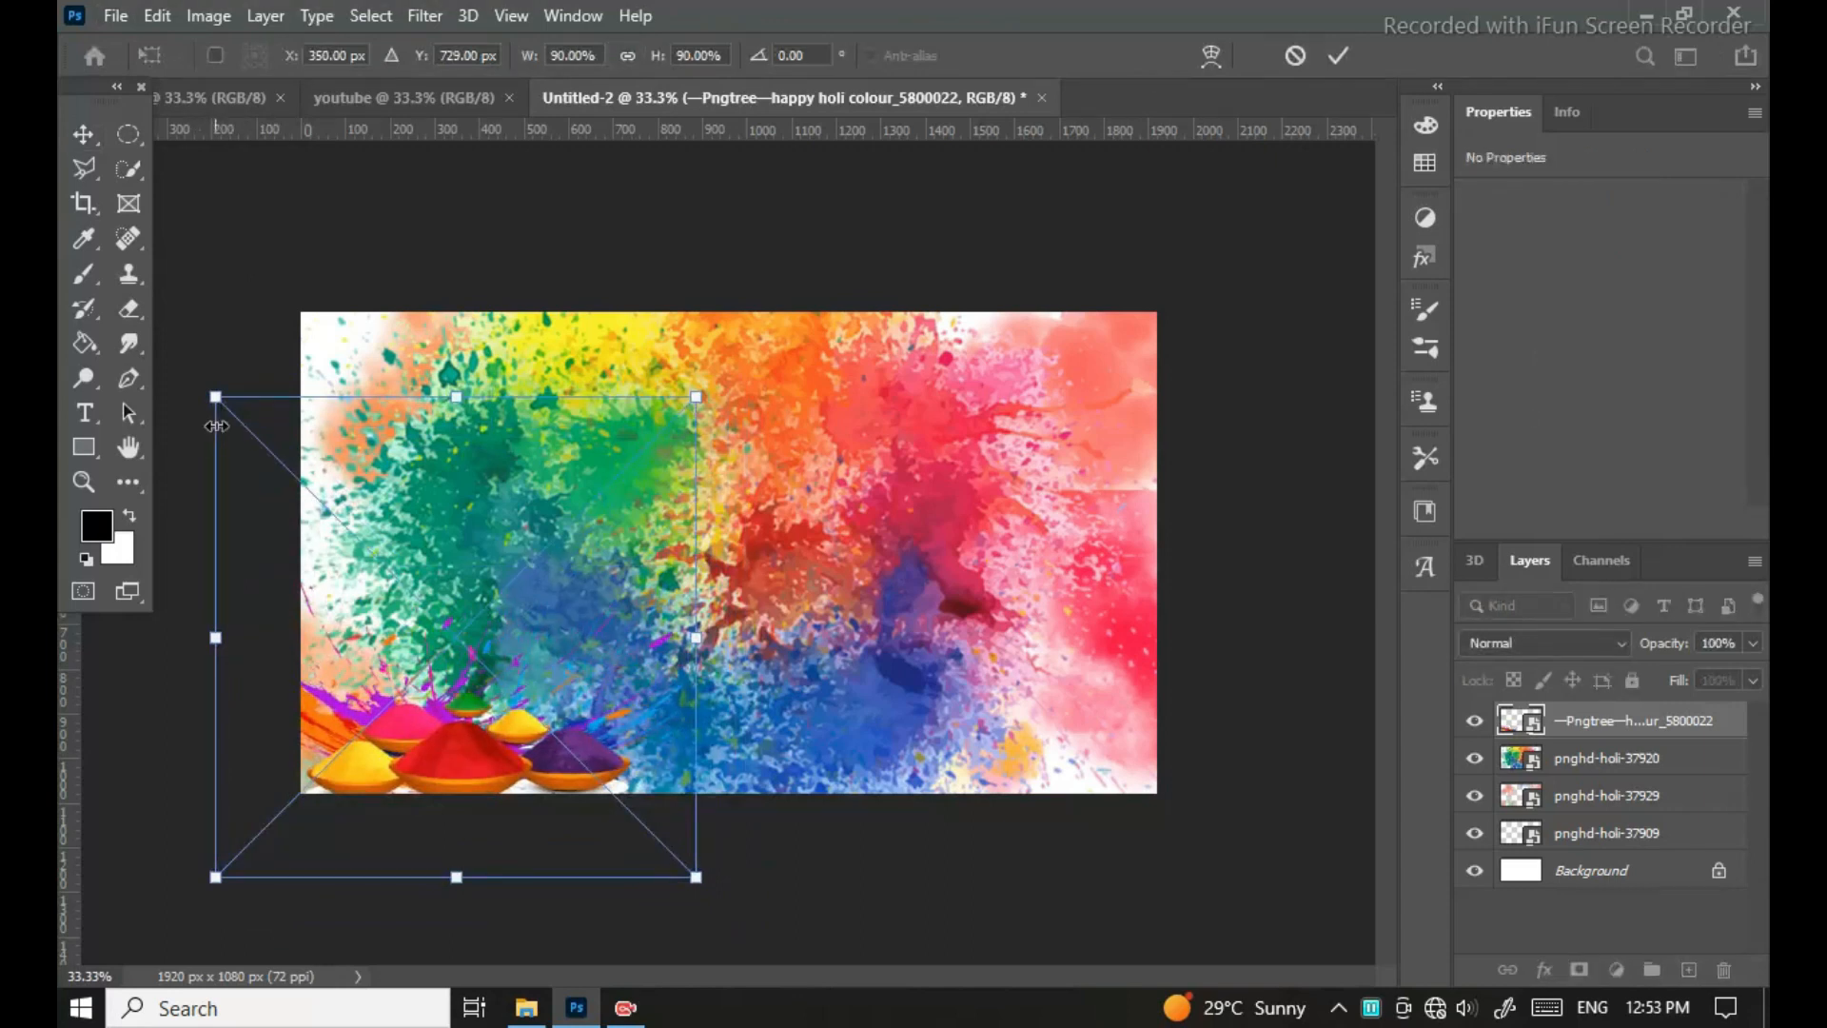
pyautogui.moveTo(211, 396); pyautogui.dragTo(375, 555)
pyautogui.moveTo(464, 761); pyautogui.dragTo(353, 750)
pyautogui.press('Return')
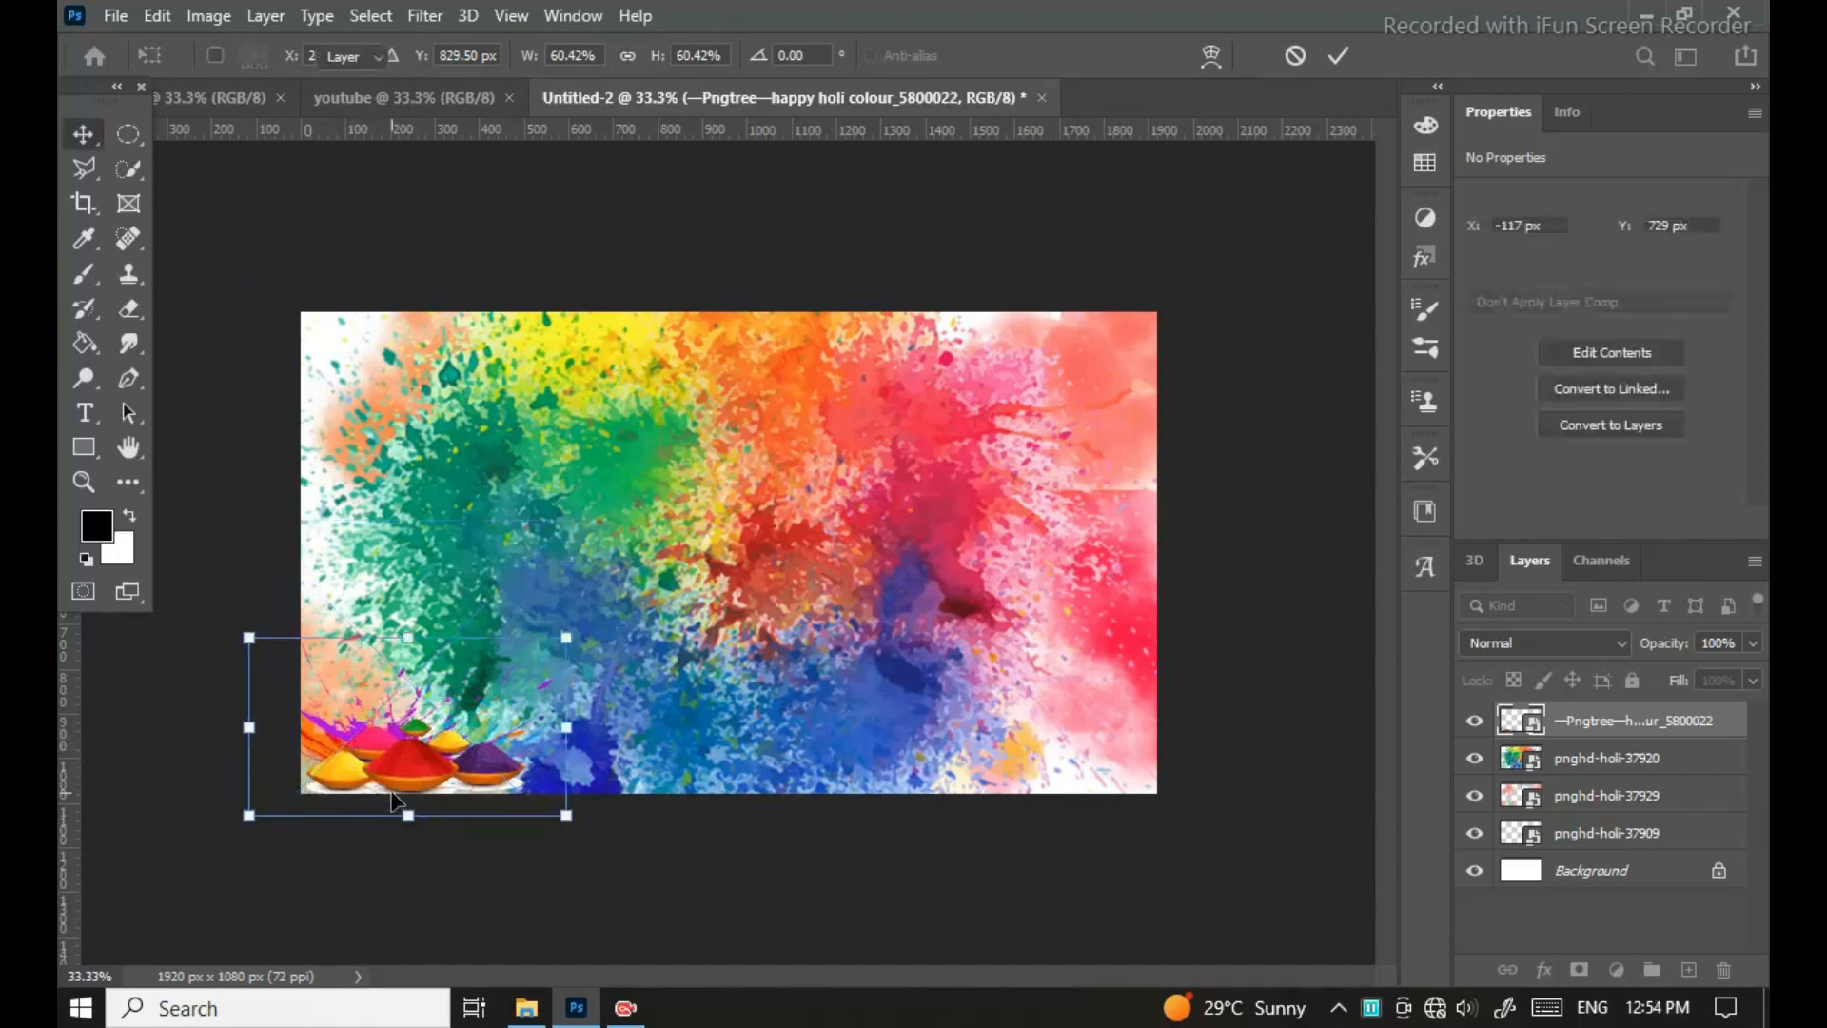
pyautogui.moveTo(385, 766); pyautogui.dragTo(1002, 767)
pyautogui.click(1292, 867)
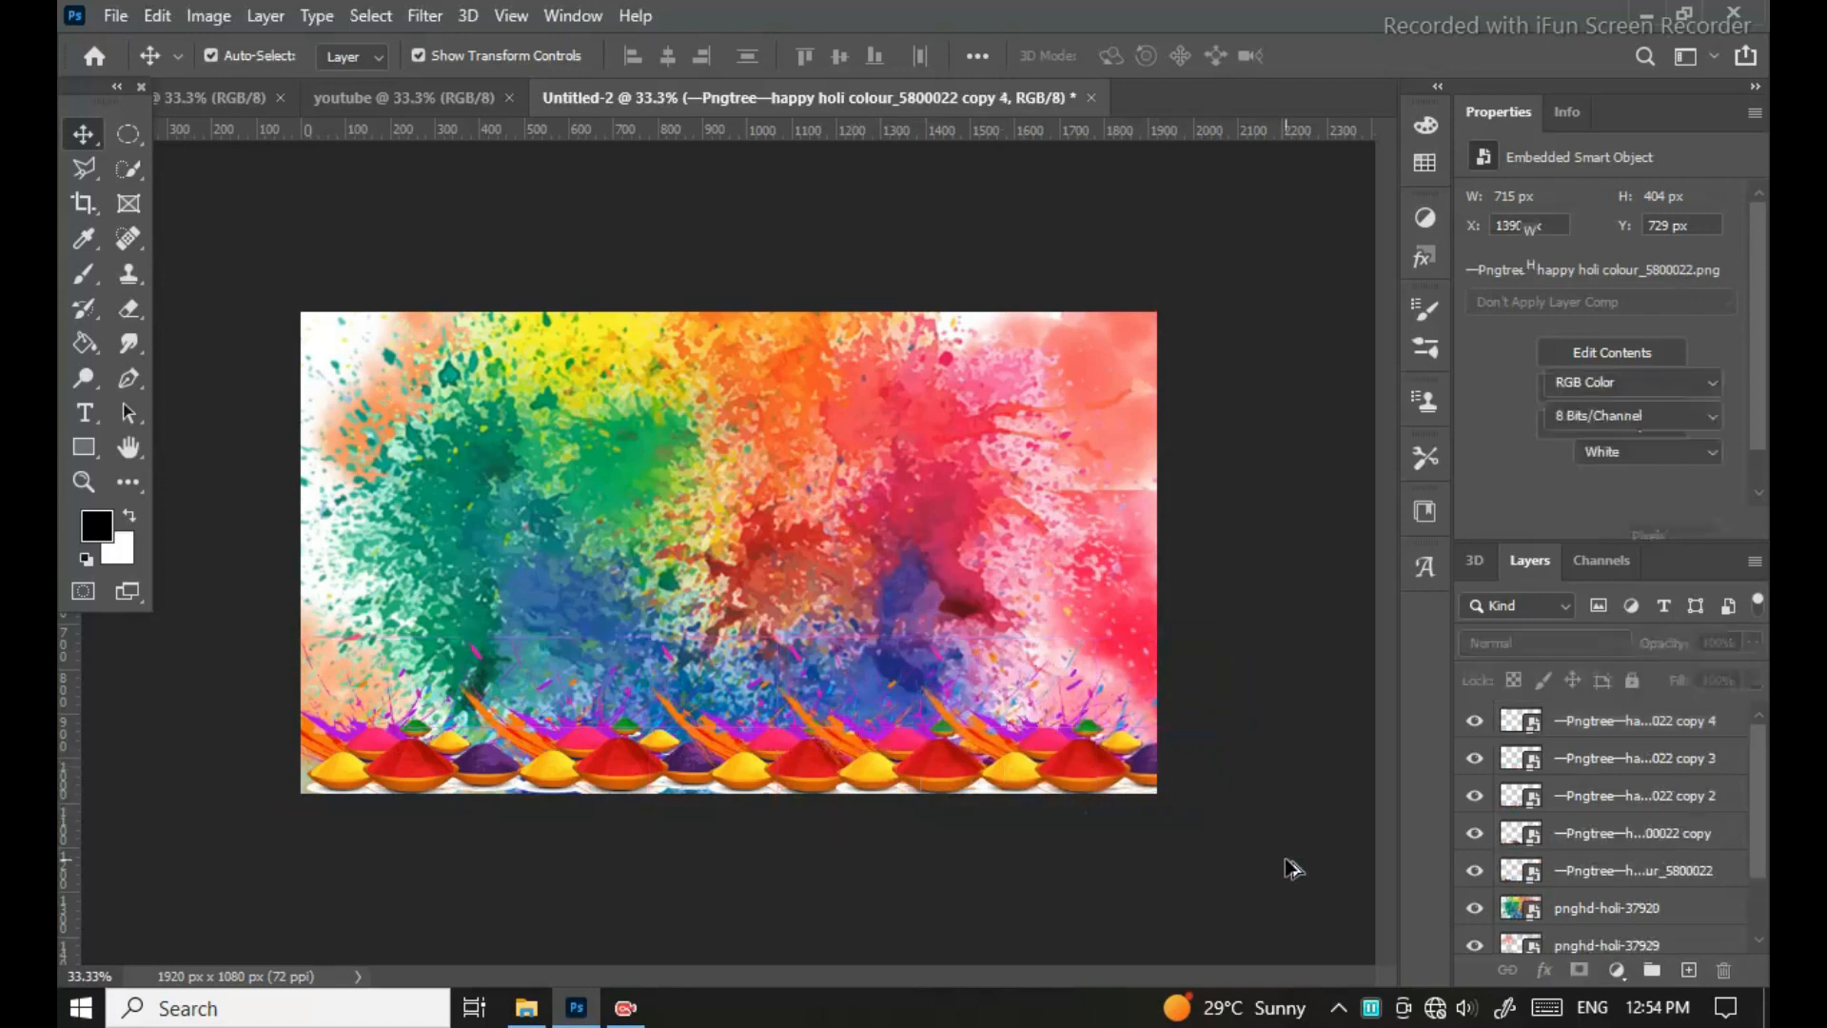
# Step: Place the pnghd-holi-37934 Happy Holi title at 100% as a linked image in the middle of the canvas
pyautogui.click(527, 1011)
pyautogui.moveTo(1420, 590); pyautogui.dragTo(656, 557)
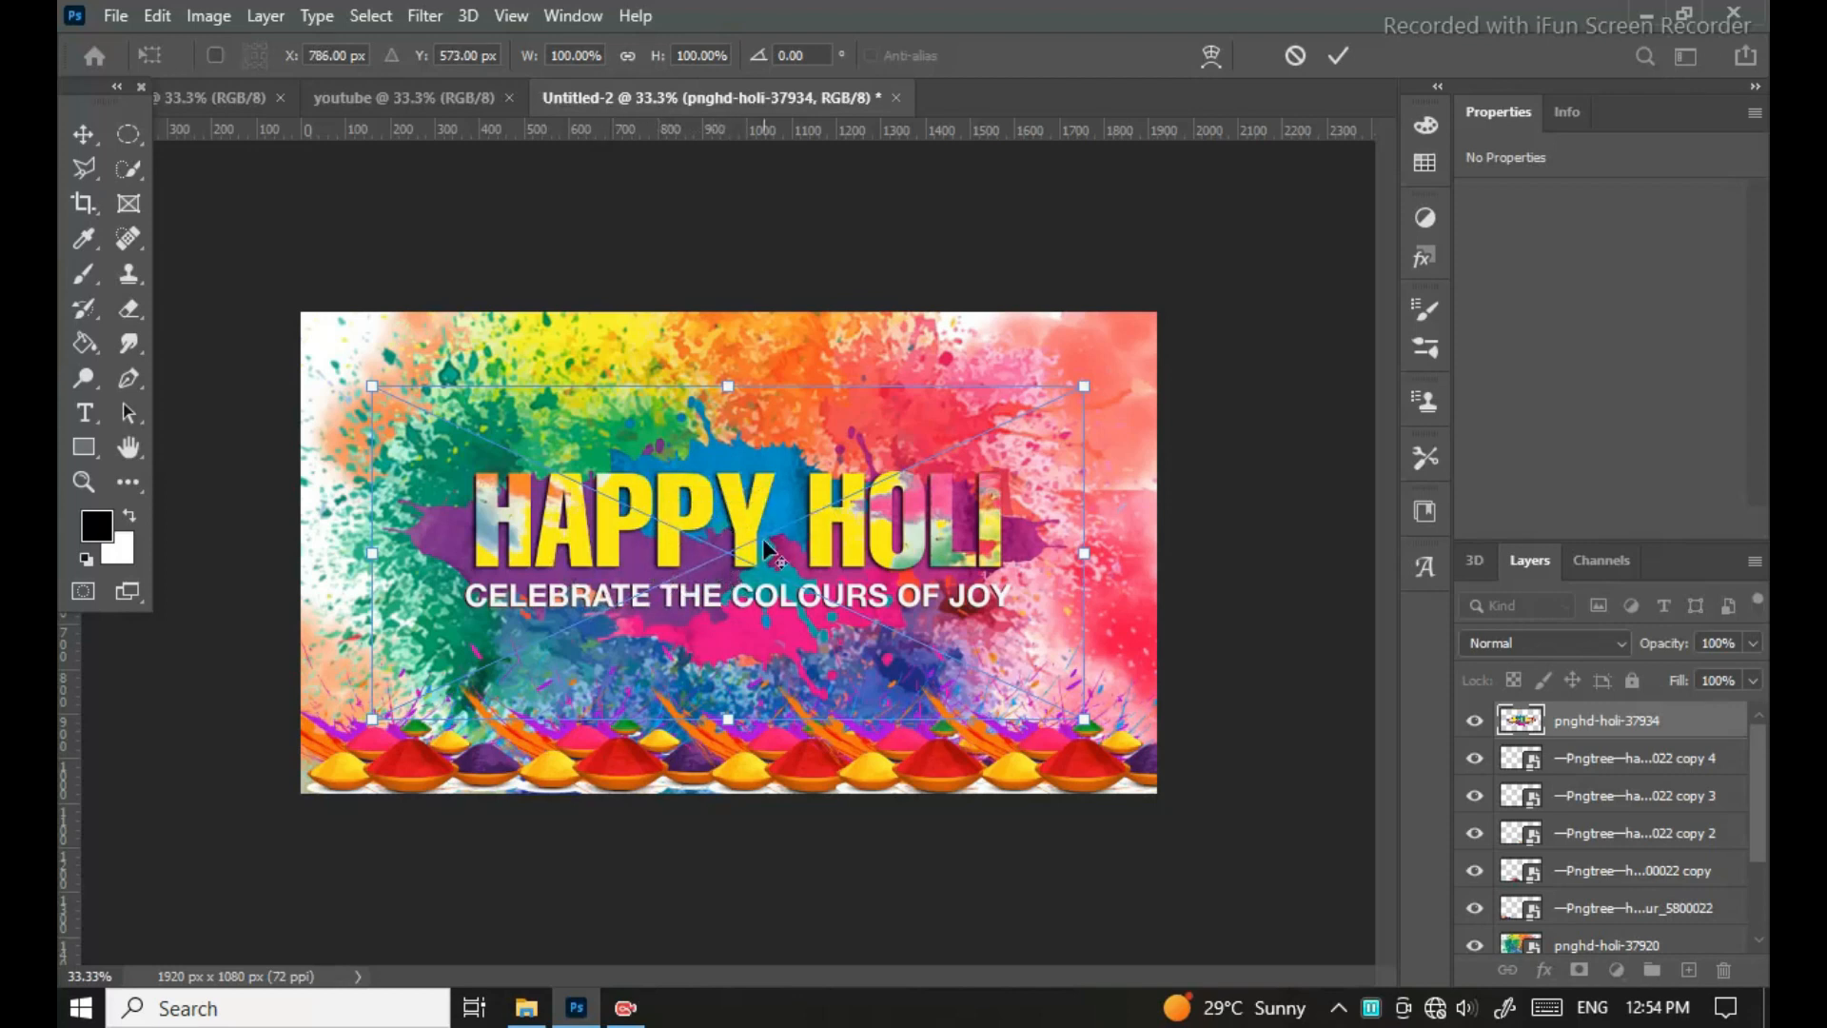
pyautogui.press('Return')
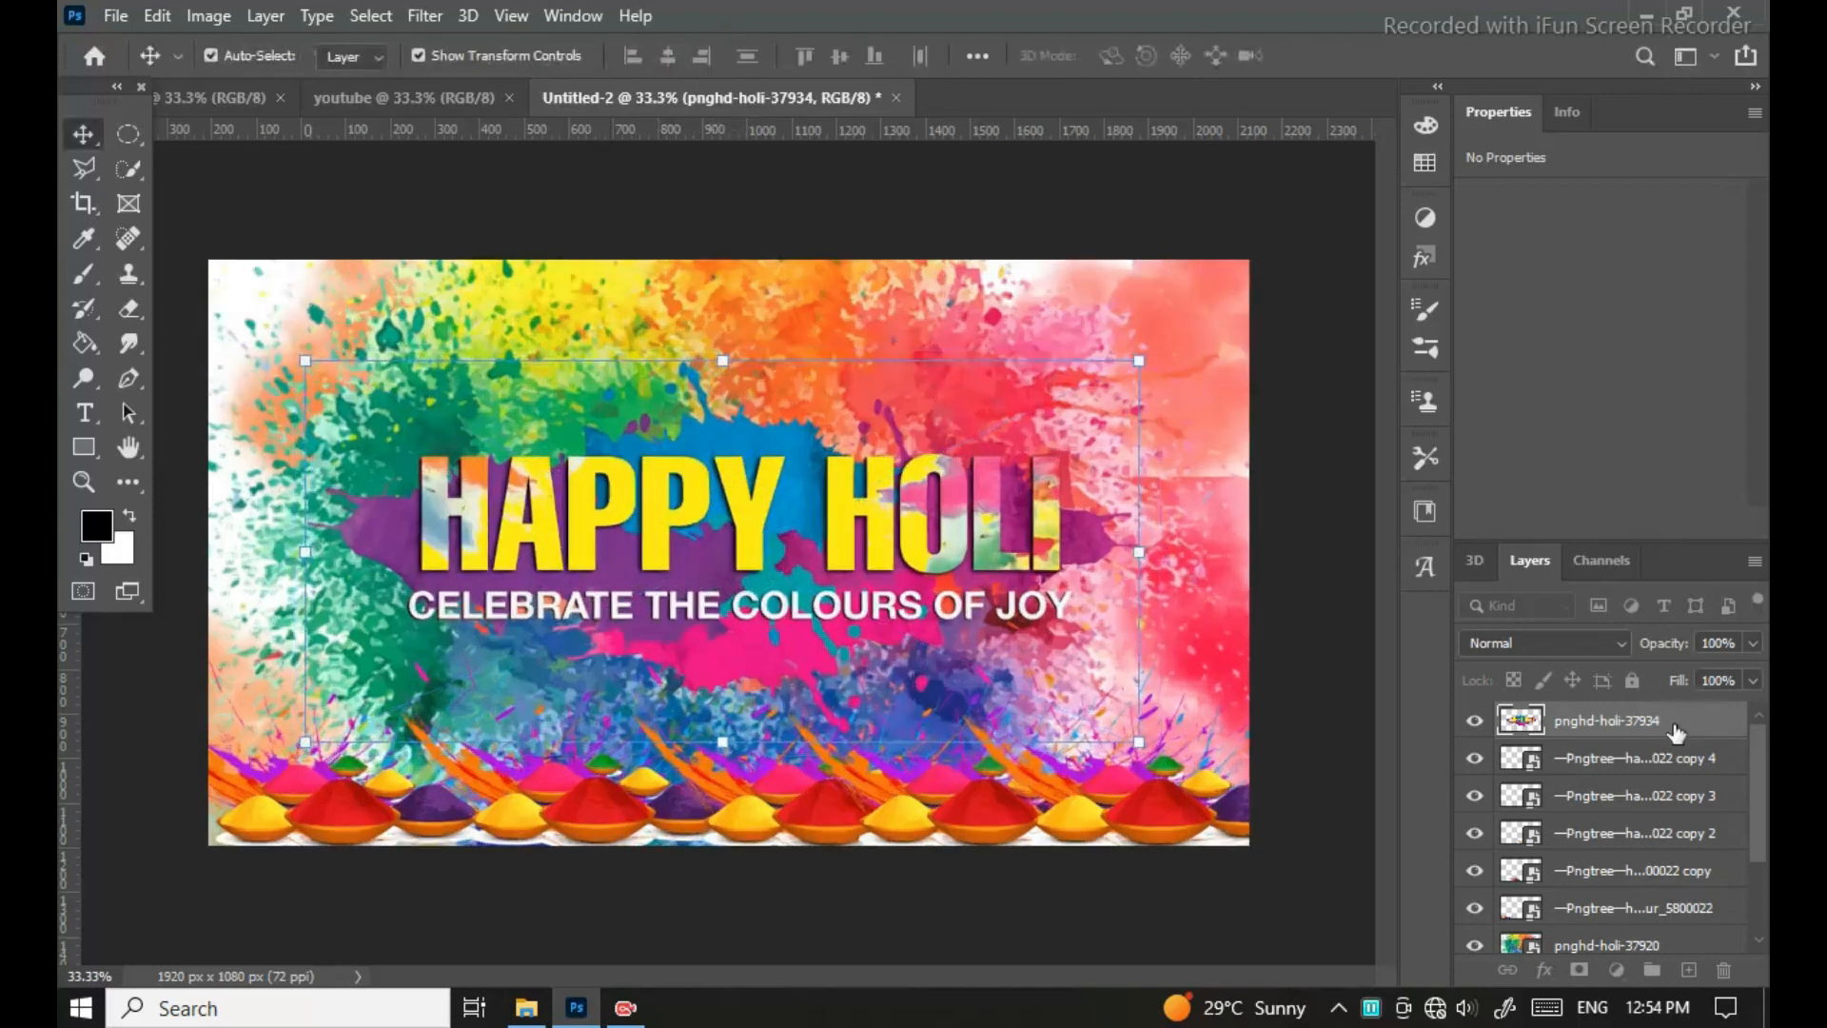
pyautogui.scroll(3, 994, 674)
pyautogui.moveTo(789, 584)
pyautogui.mouseDown()
pyautogui.moveTo(788, 600)
pyautogui.moveTo(788, 489)
pyautogui.moveTo(777, 571)
pyautogui.moveTo(739, 553)
pyautogui.moveTo(788, 571)
pyautogui.mouseUp()
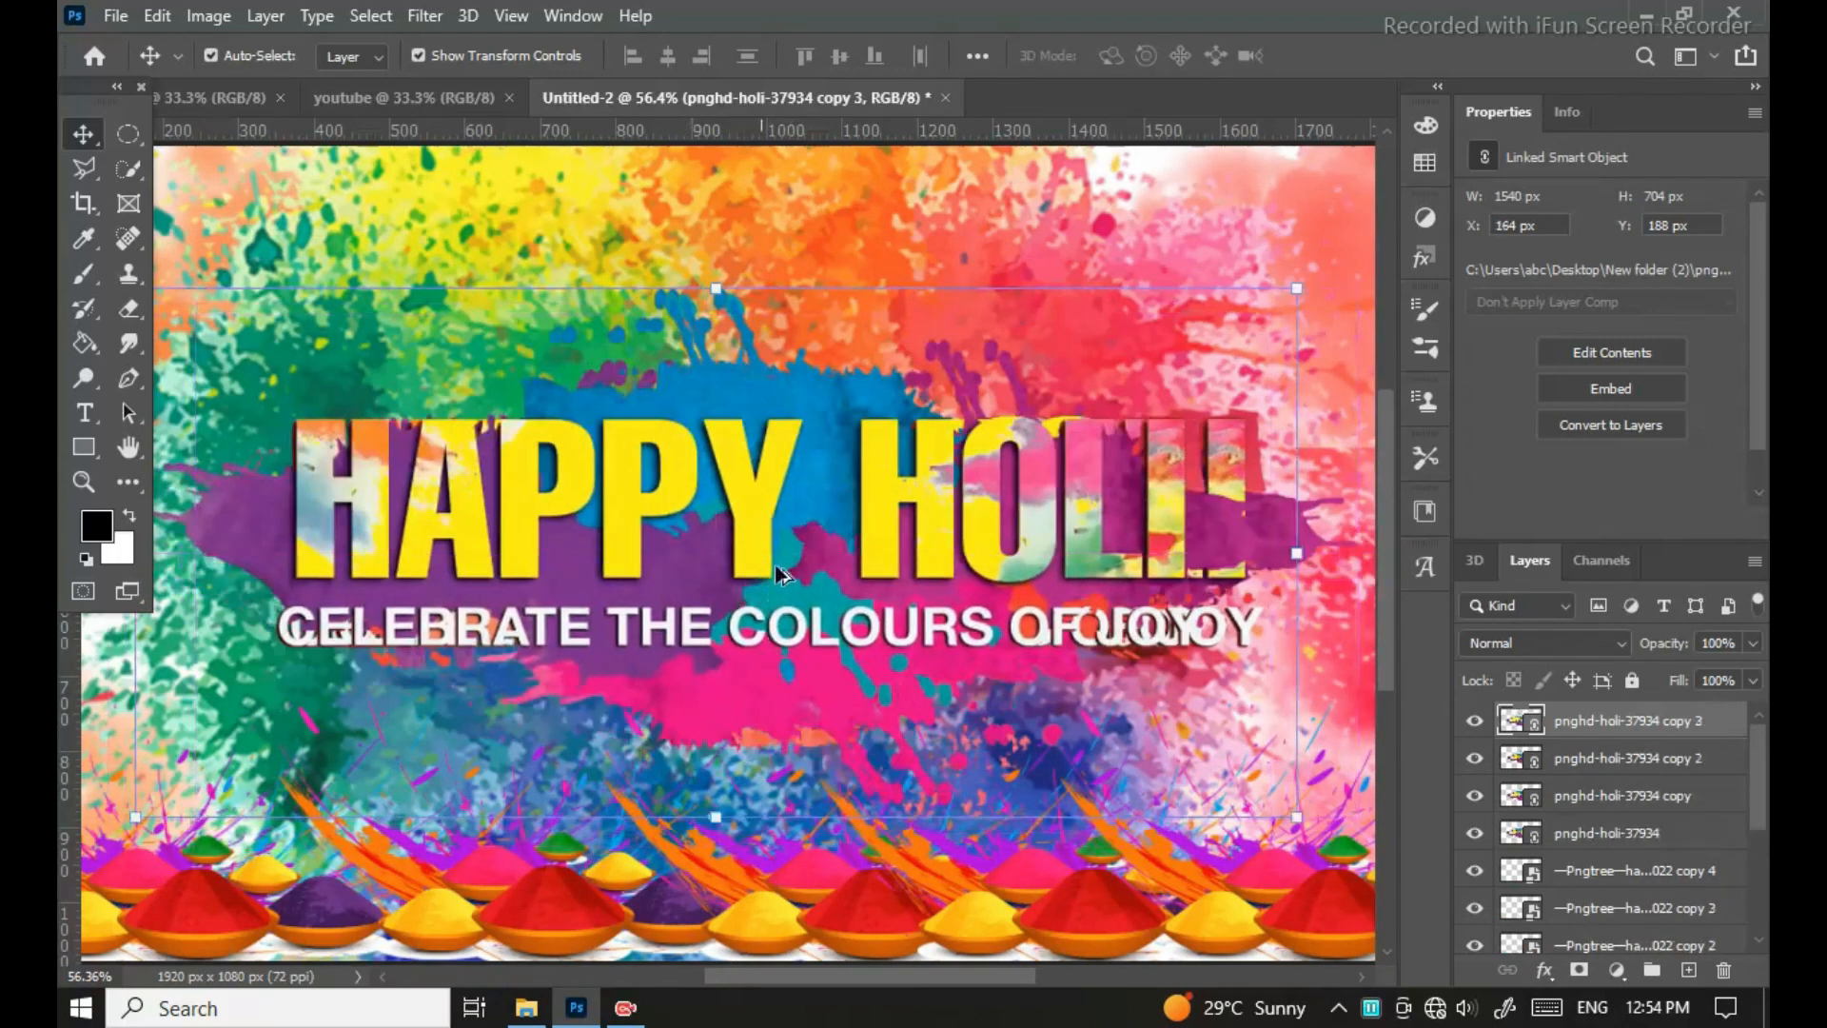
pyautogui.hotkey('ctrl', 'z')
pyautogui.hotkey('ctrl', 'z')
pyautogui.hotkey('ctrl', 'z')
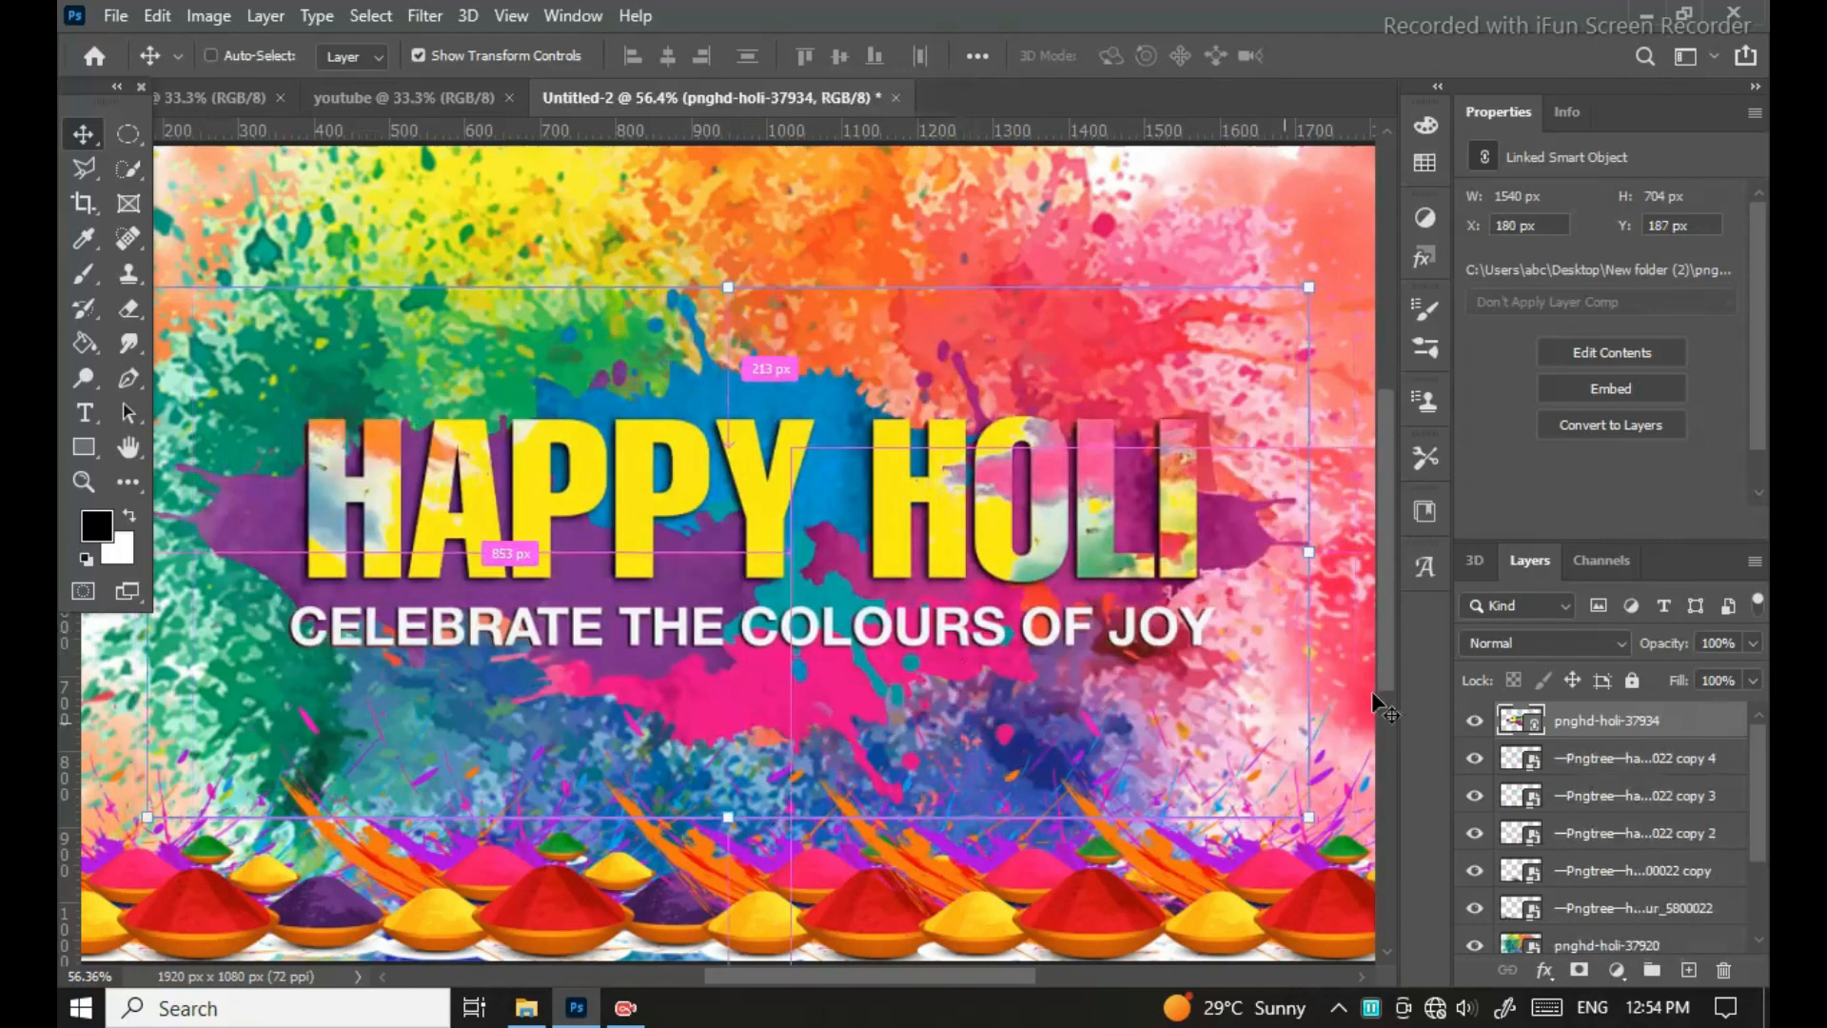
pyautogui.click(1472, 721)
pyautogui.click(1472, 722)
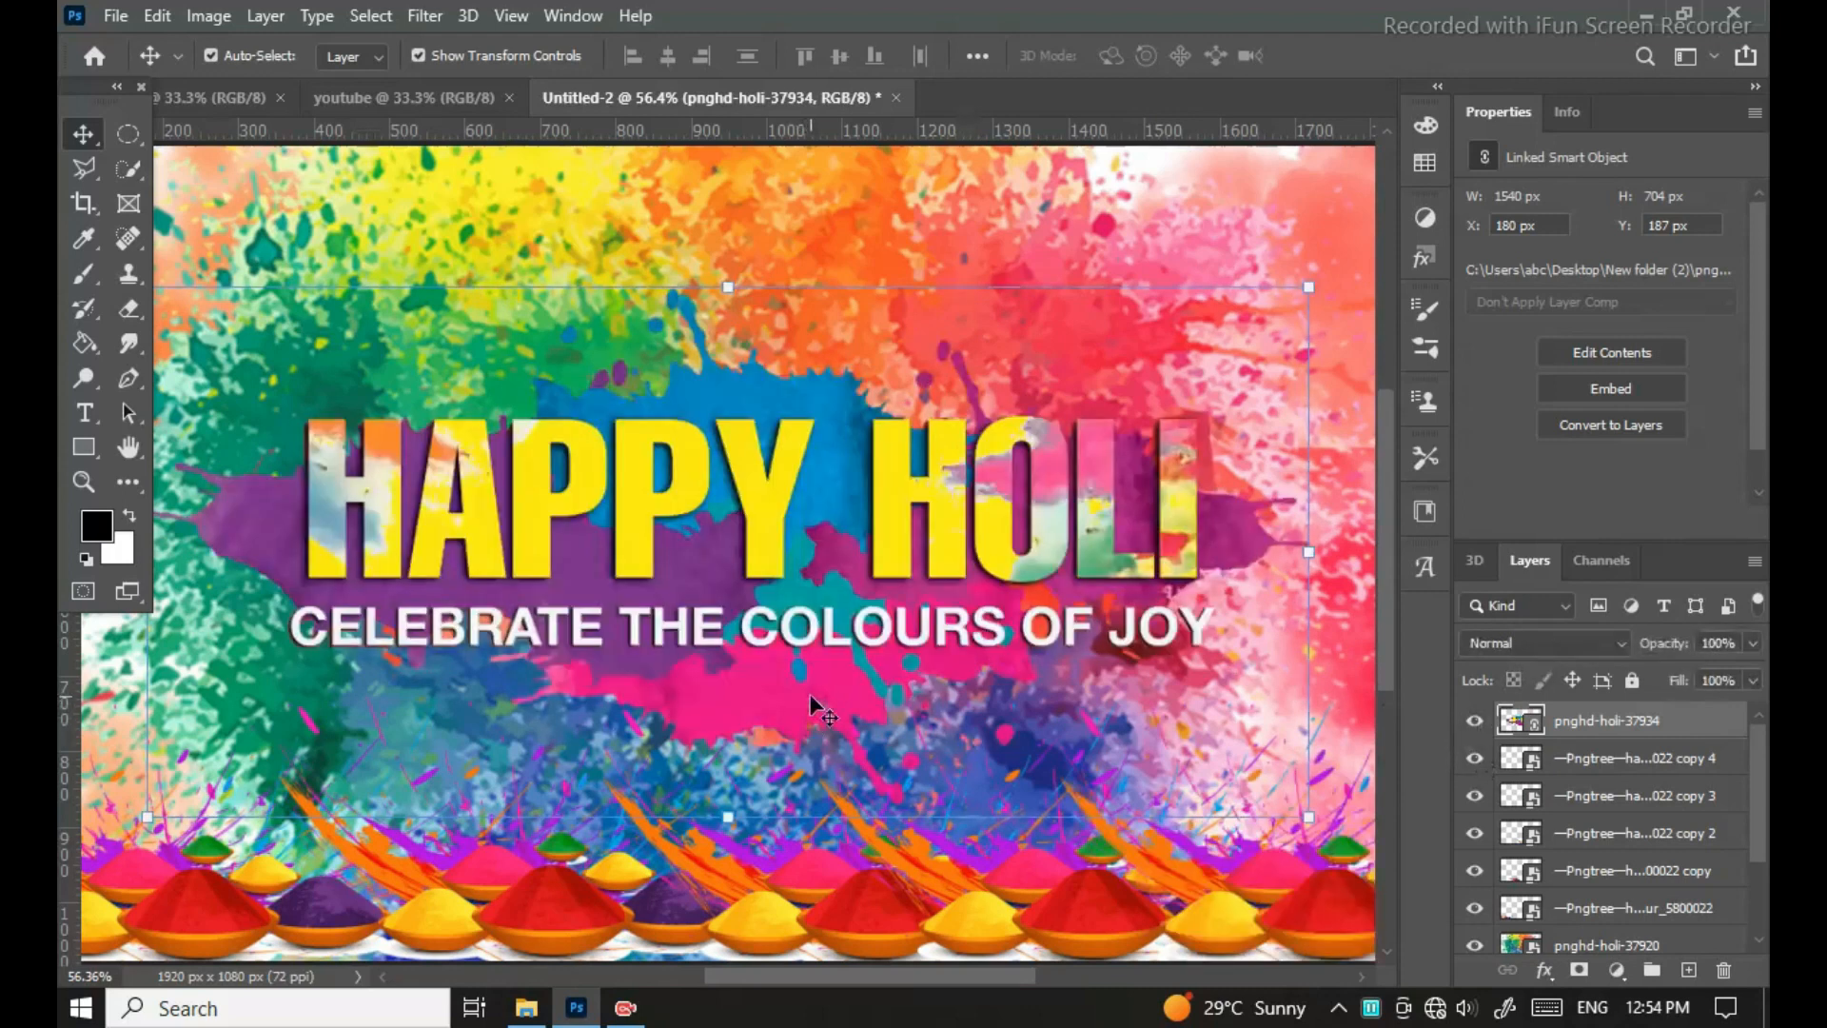
# Step: Lower the Happy Holi title to just above the bowls and move its layer below all the bowl layers, above pnghd-holi-37920
pyautogui.scroll(-2, 811, 704)
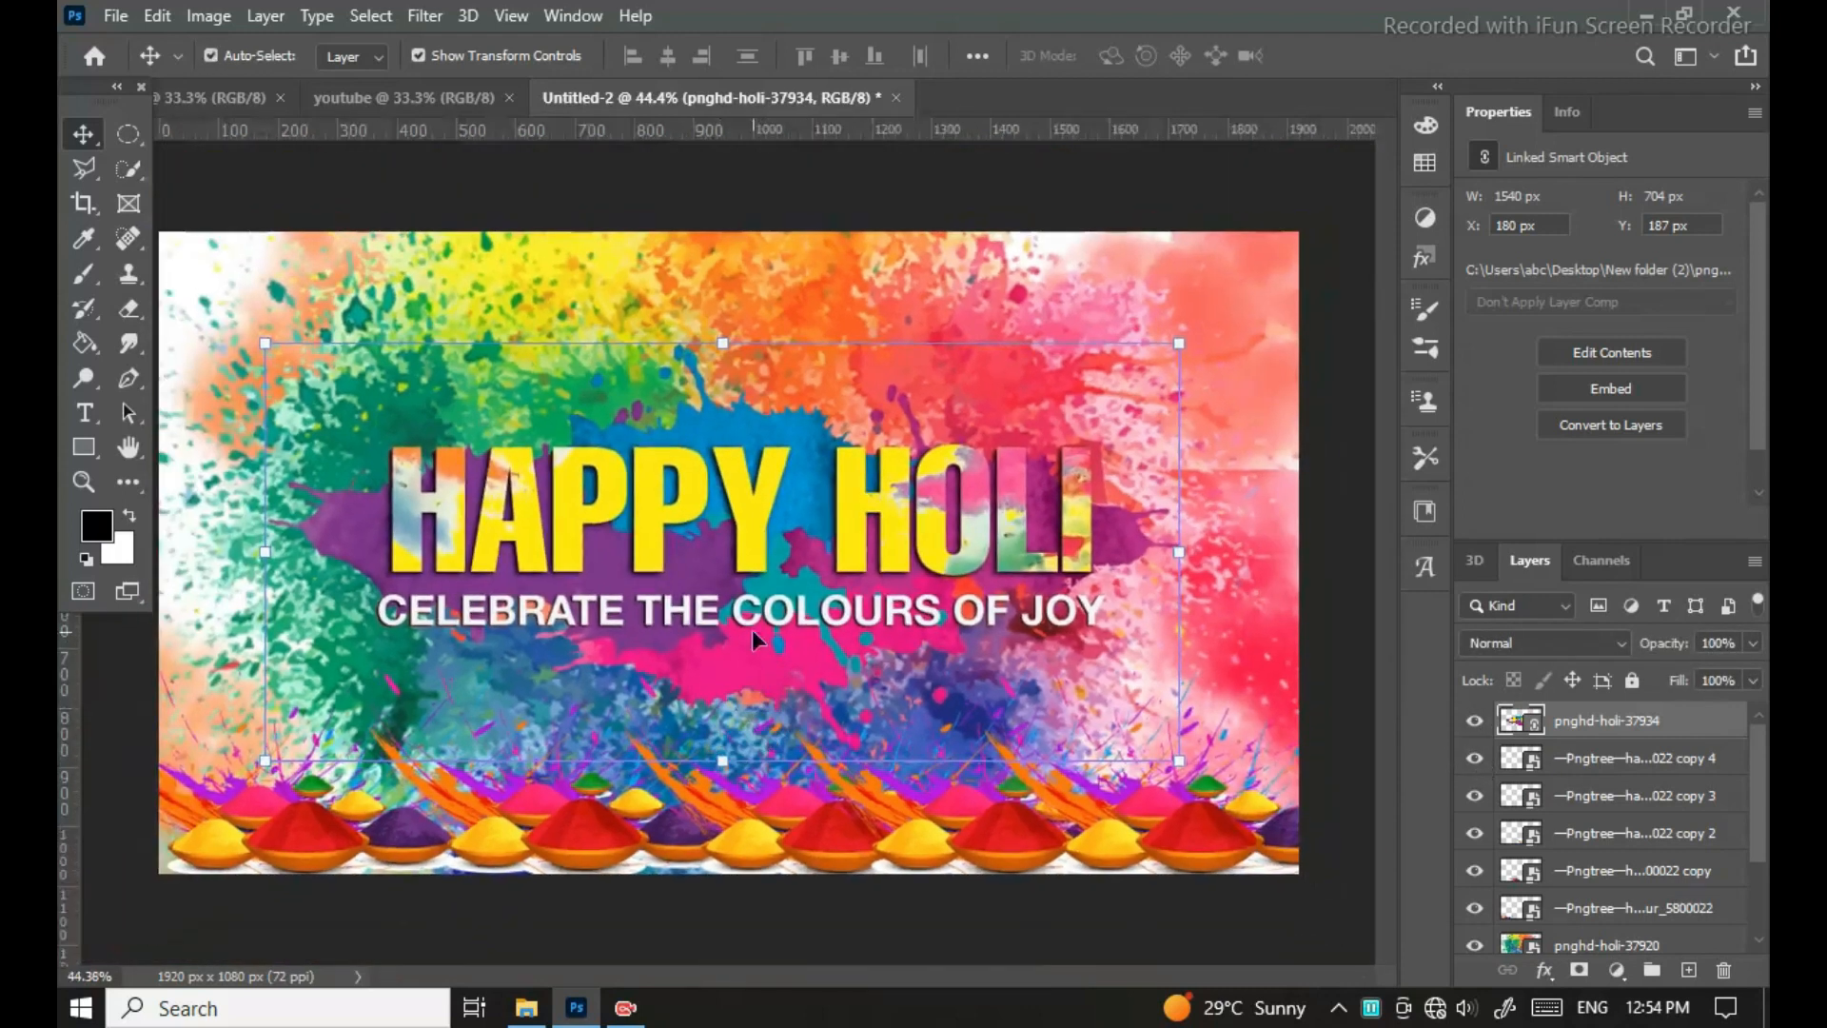
pyautogui.moveTo(729, 549); pyautogui.dragTo(720, 608)
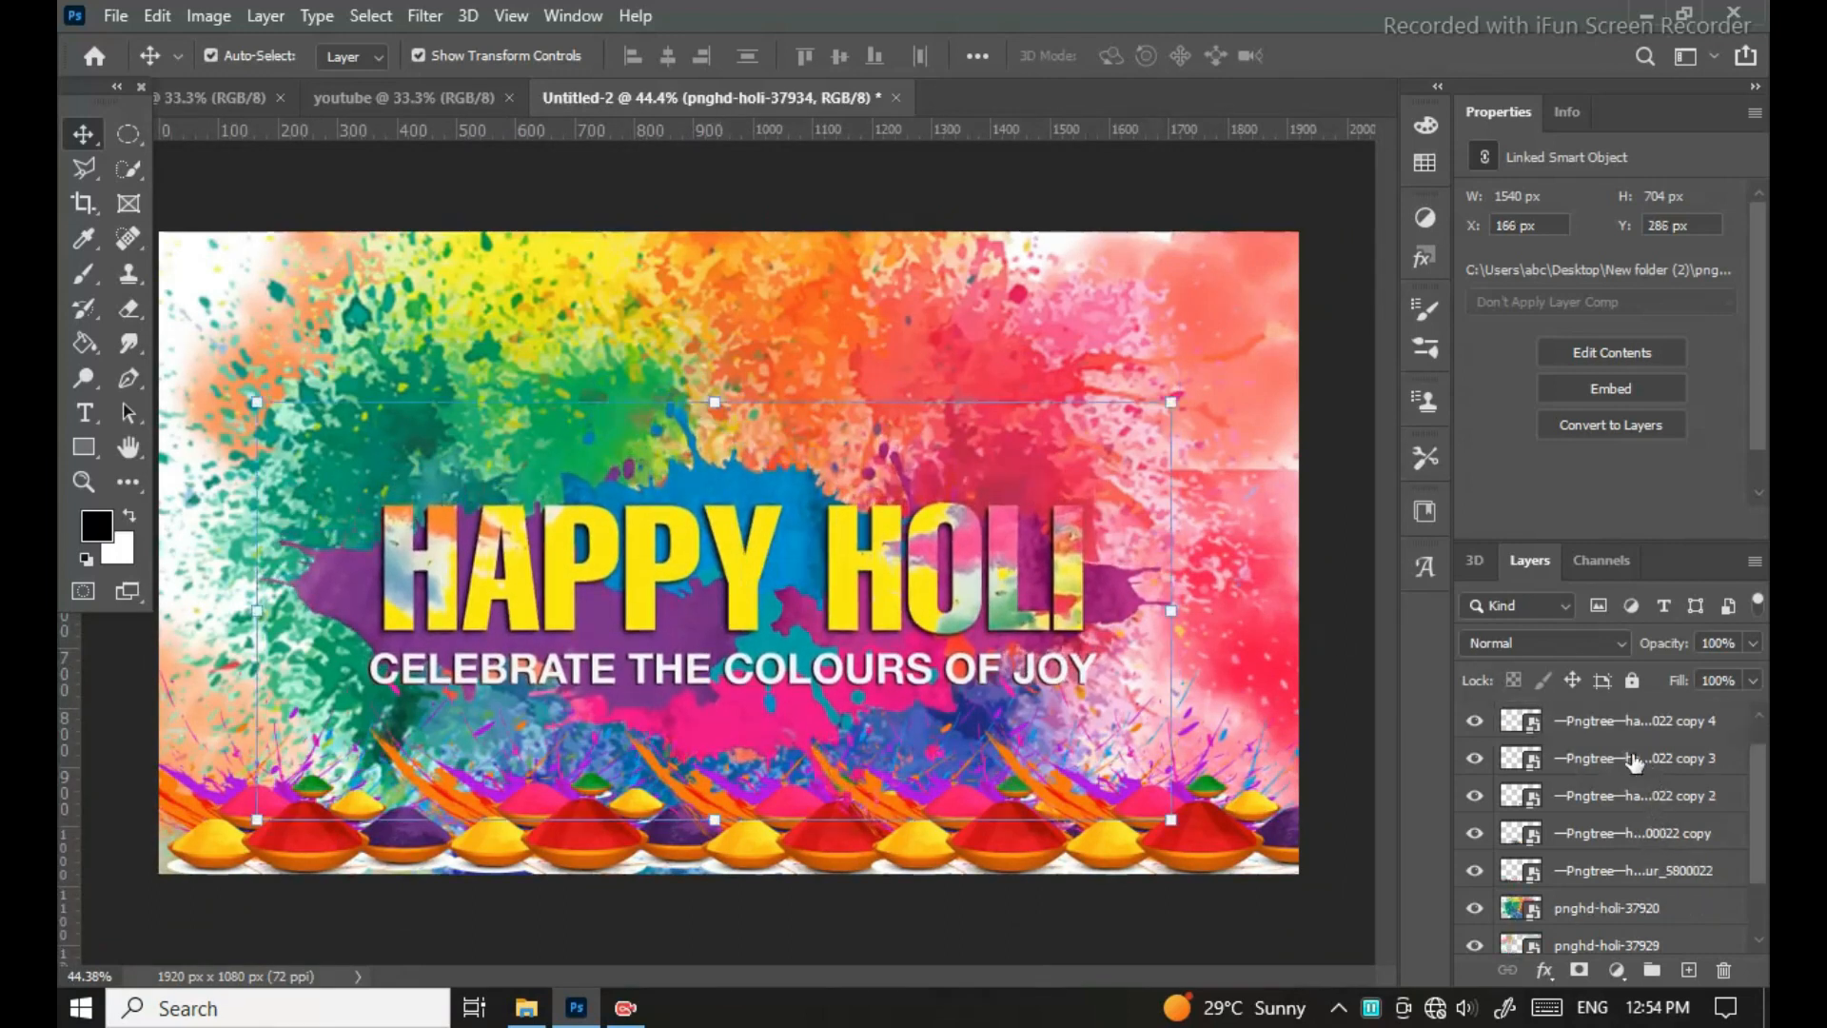
pyautogui.moveTo(1630, 725); pyautogui.dragTo(1633, 921)
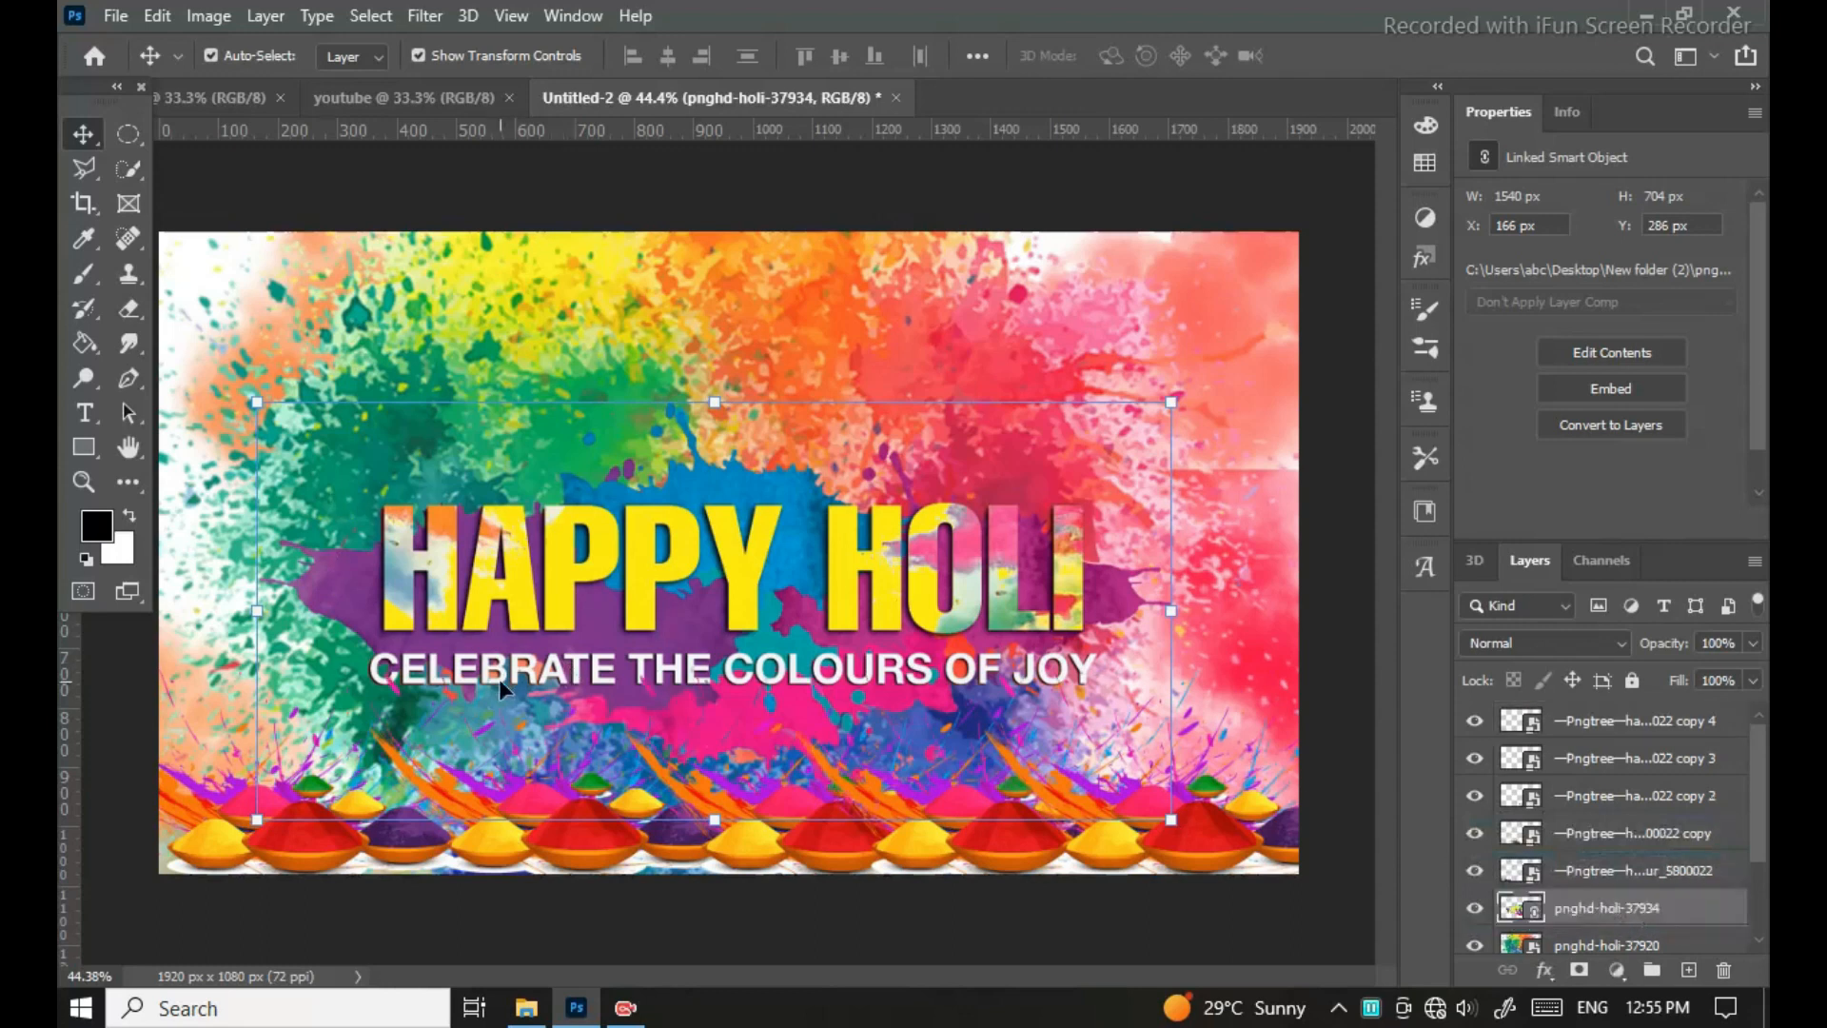
pyautogui.moveTo(617, 639); pyautogui.dragTo(632, 654)
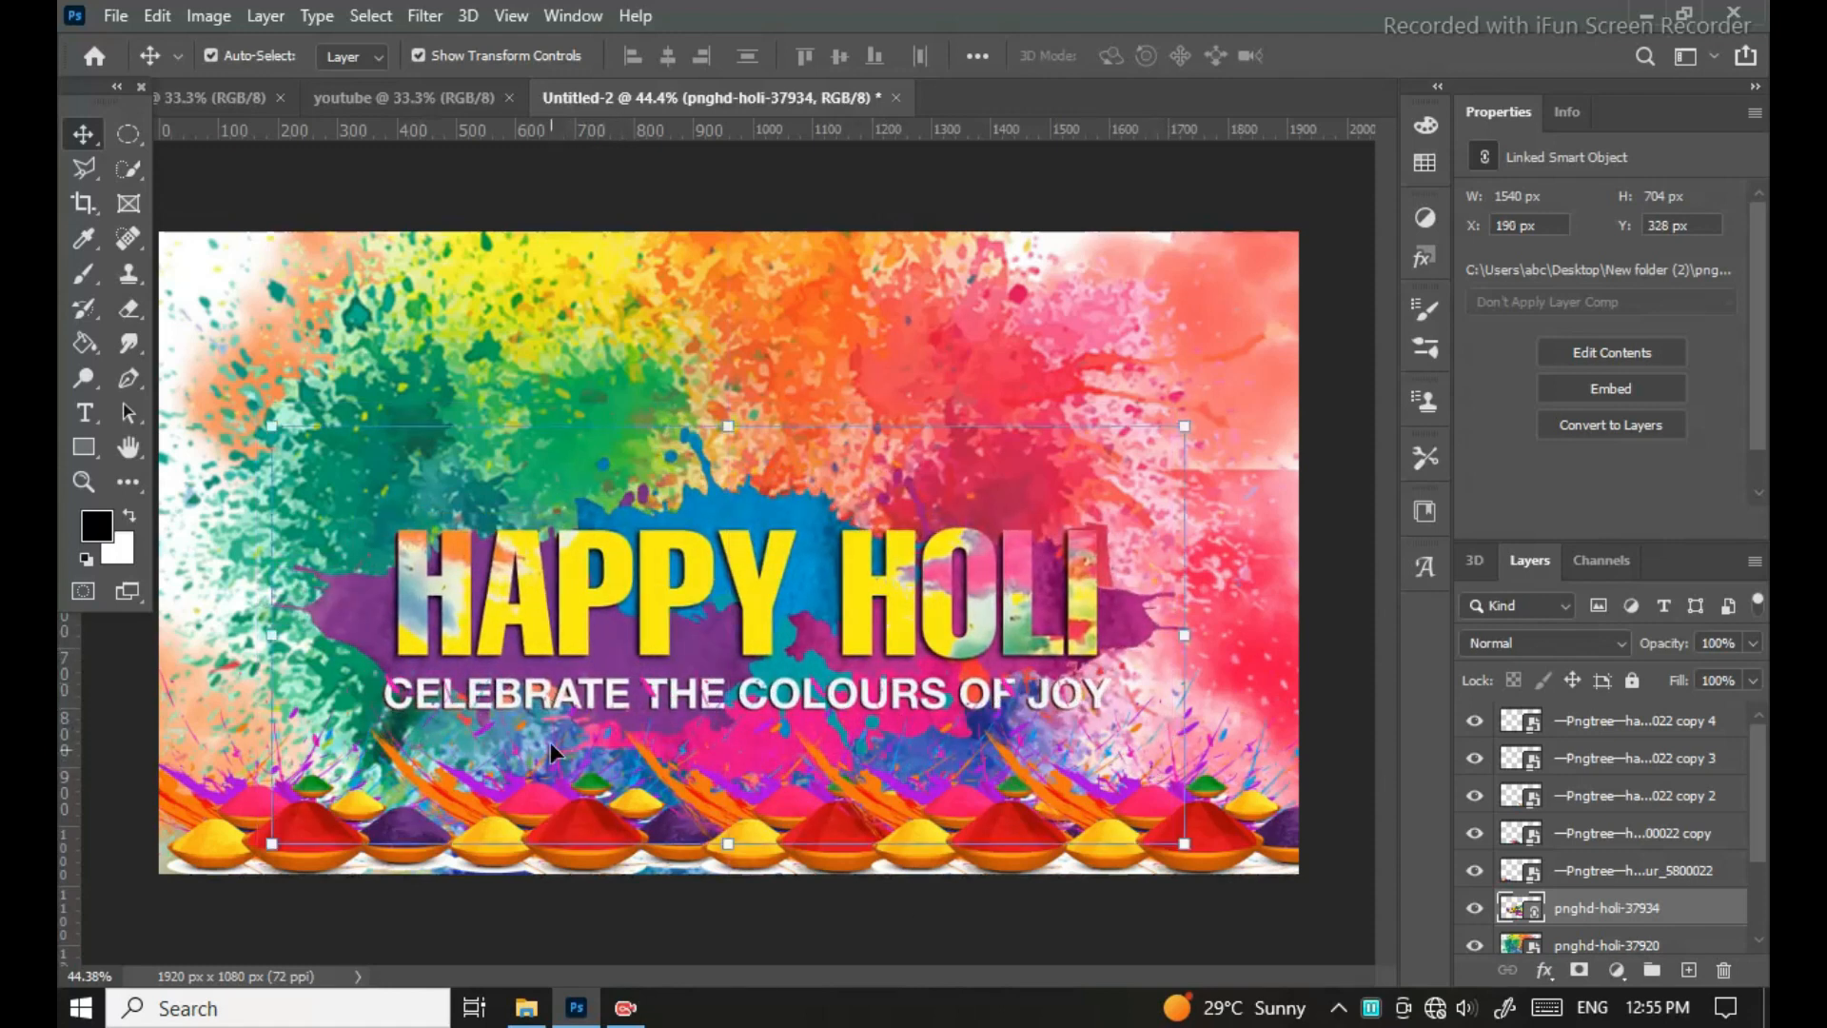
pyautogui.hotkey('ctrl', '-')
pyautogui.click(1233, 800)
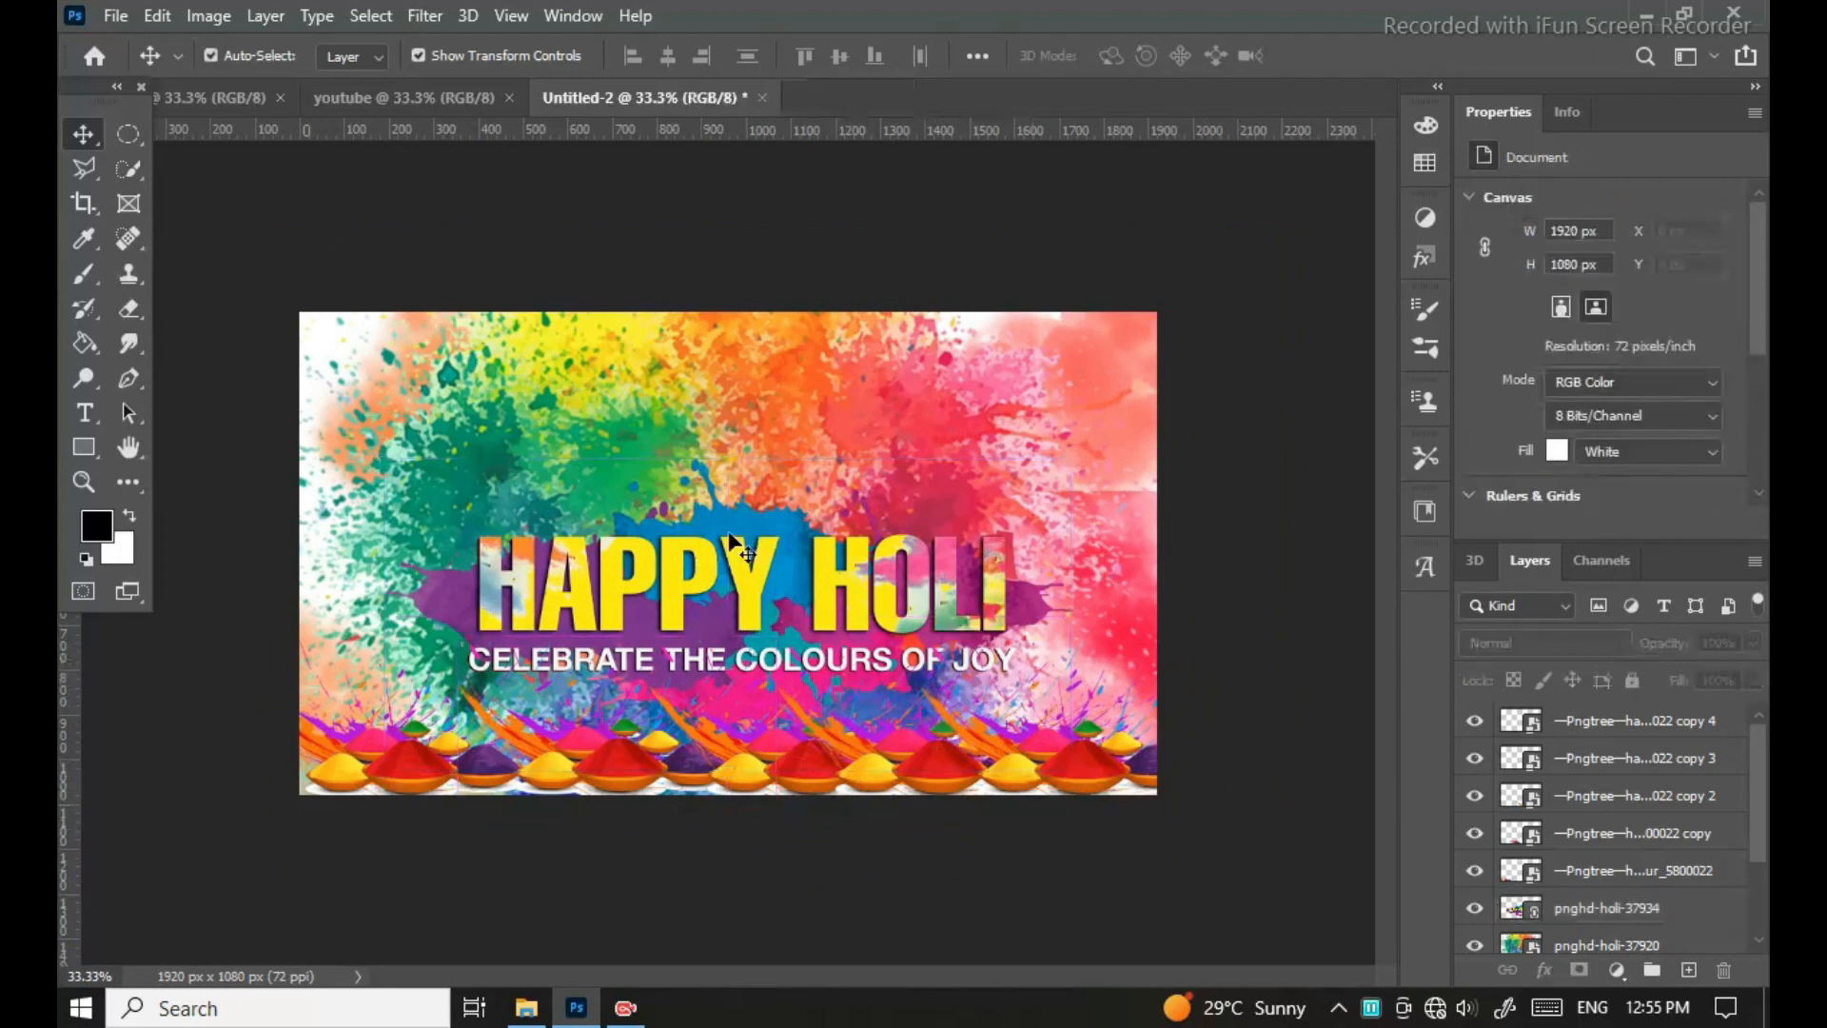
pyautogui.moveTo(729, 615); pyautogui.dragTo(720, 615)
pyautogui.click(1234, 619)
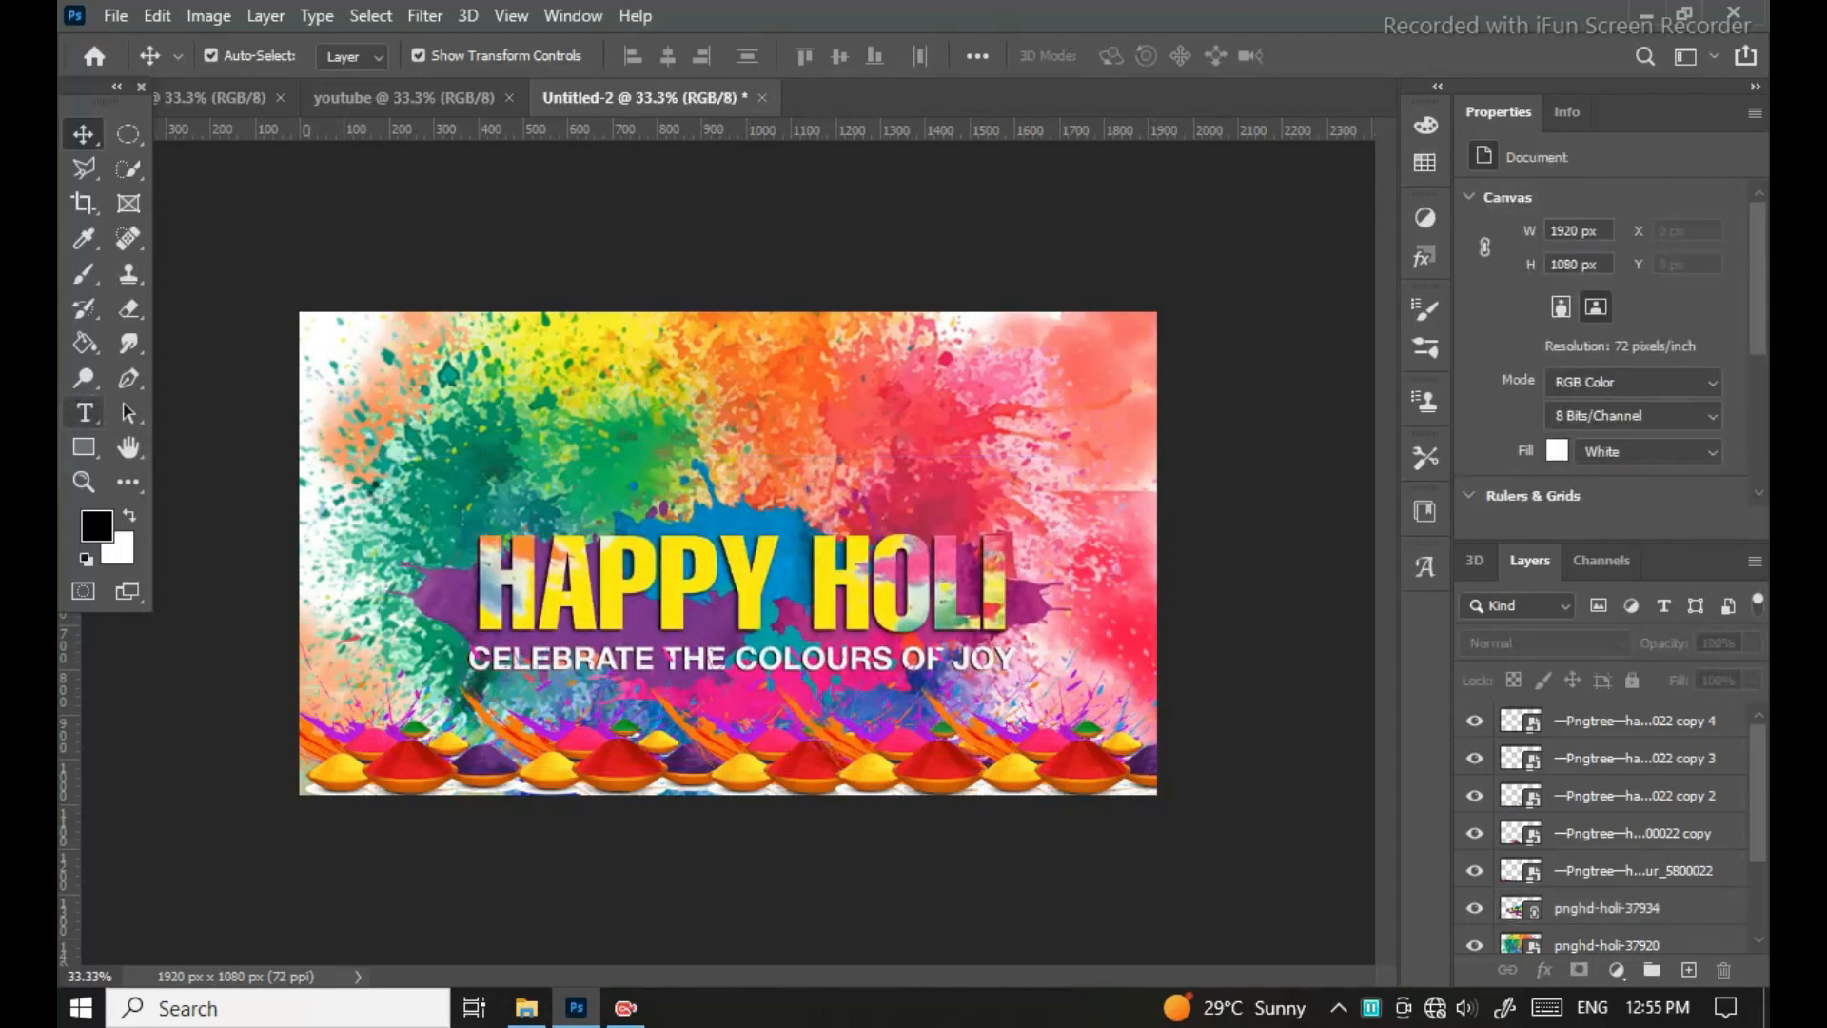
# Step: Add the text "BAPAN PRODUCTIN" in black 72 pt Nirmala UI Bold above the Happy Holi title
pyautogui.click(532, 418)
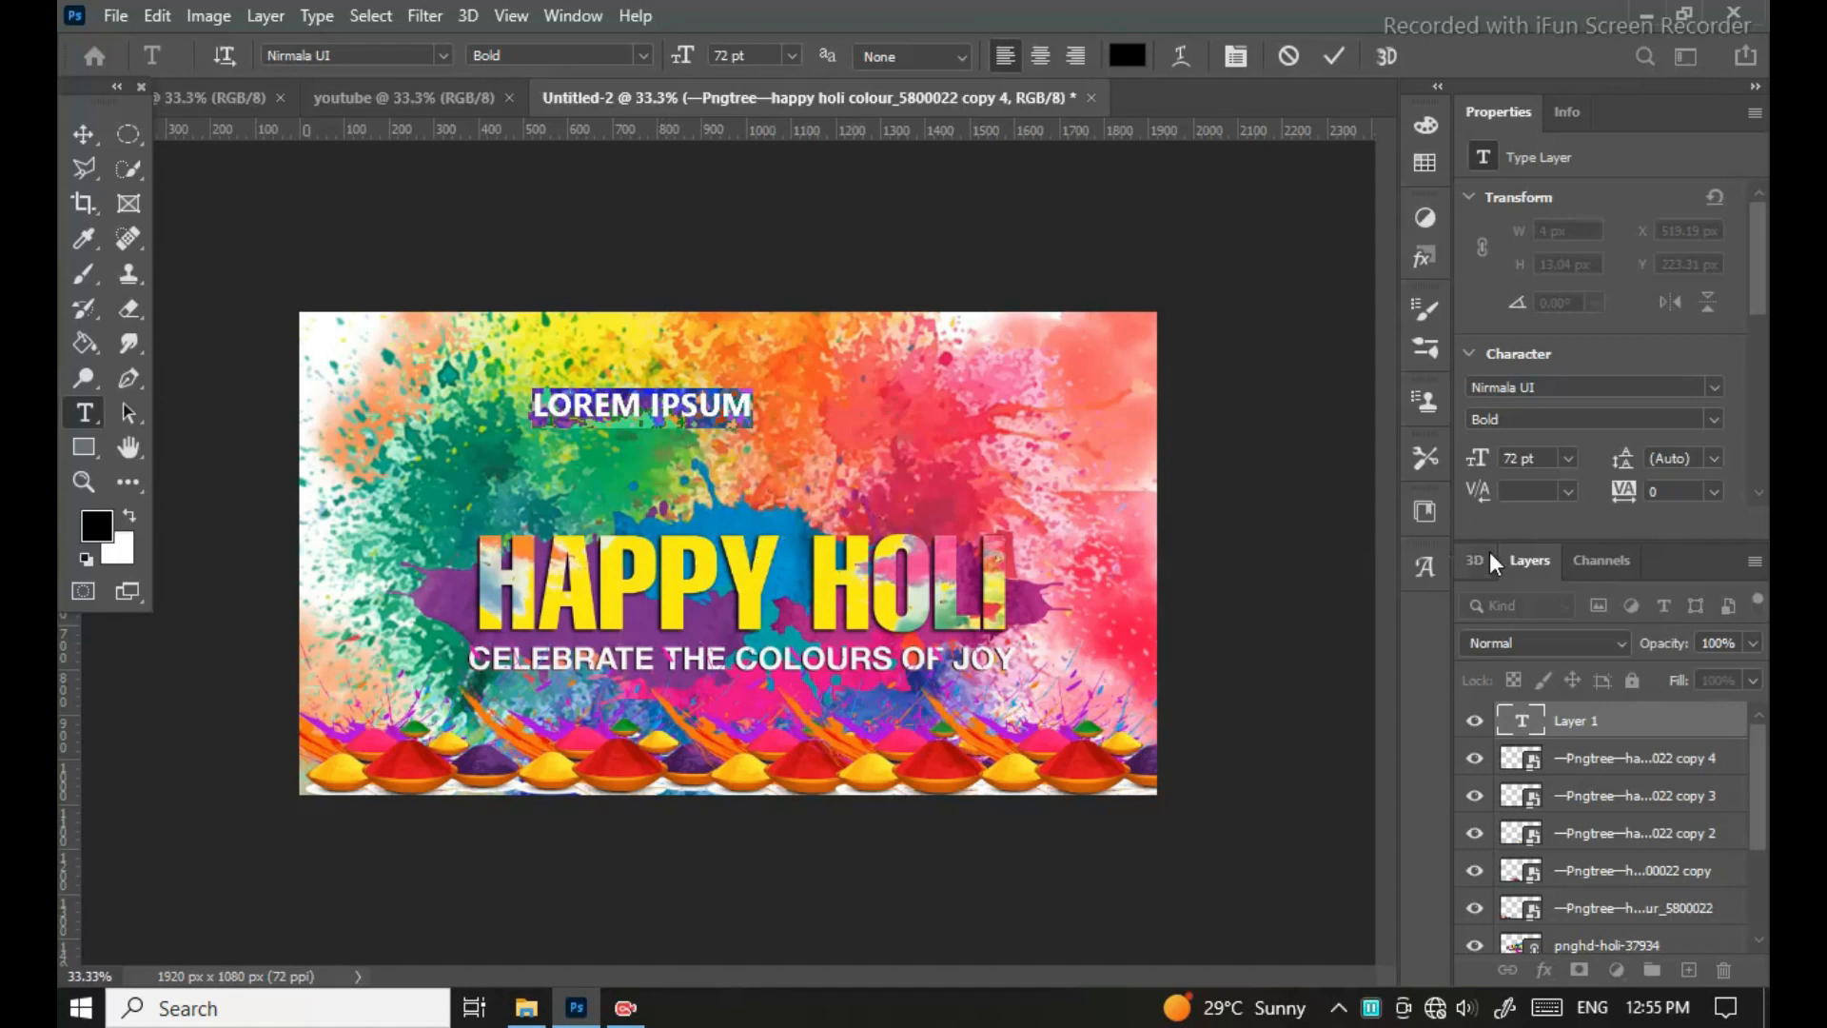
pyautogui.write('BAPA')
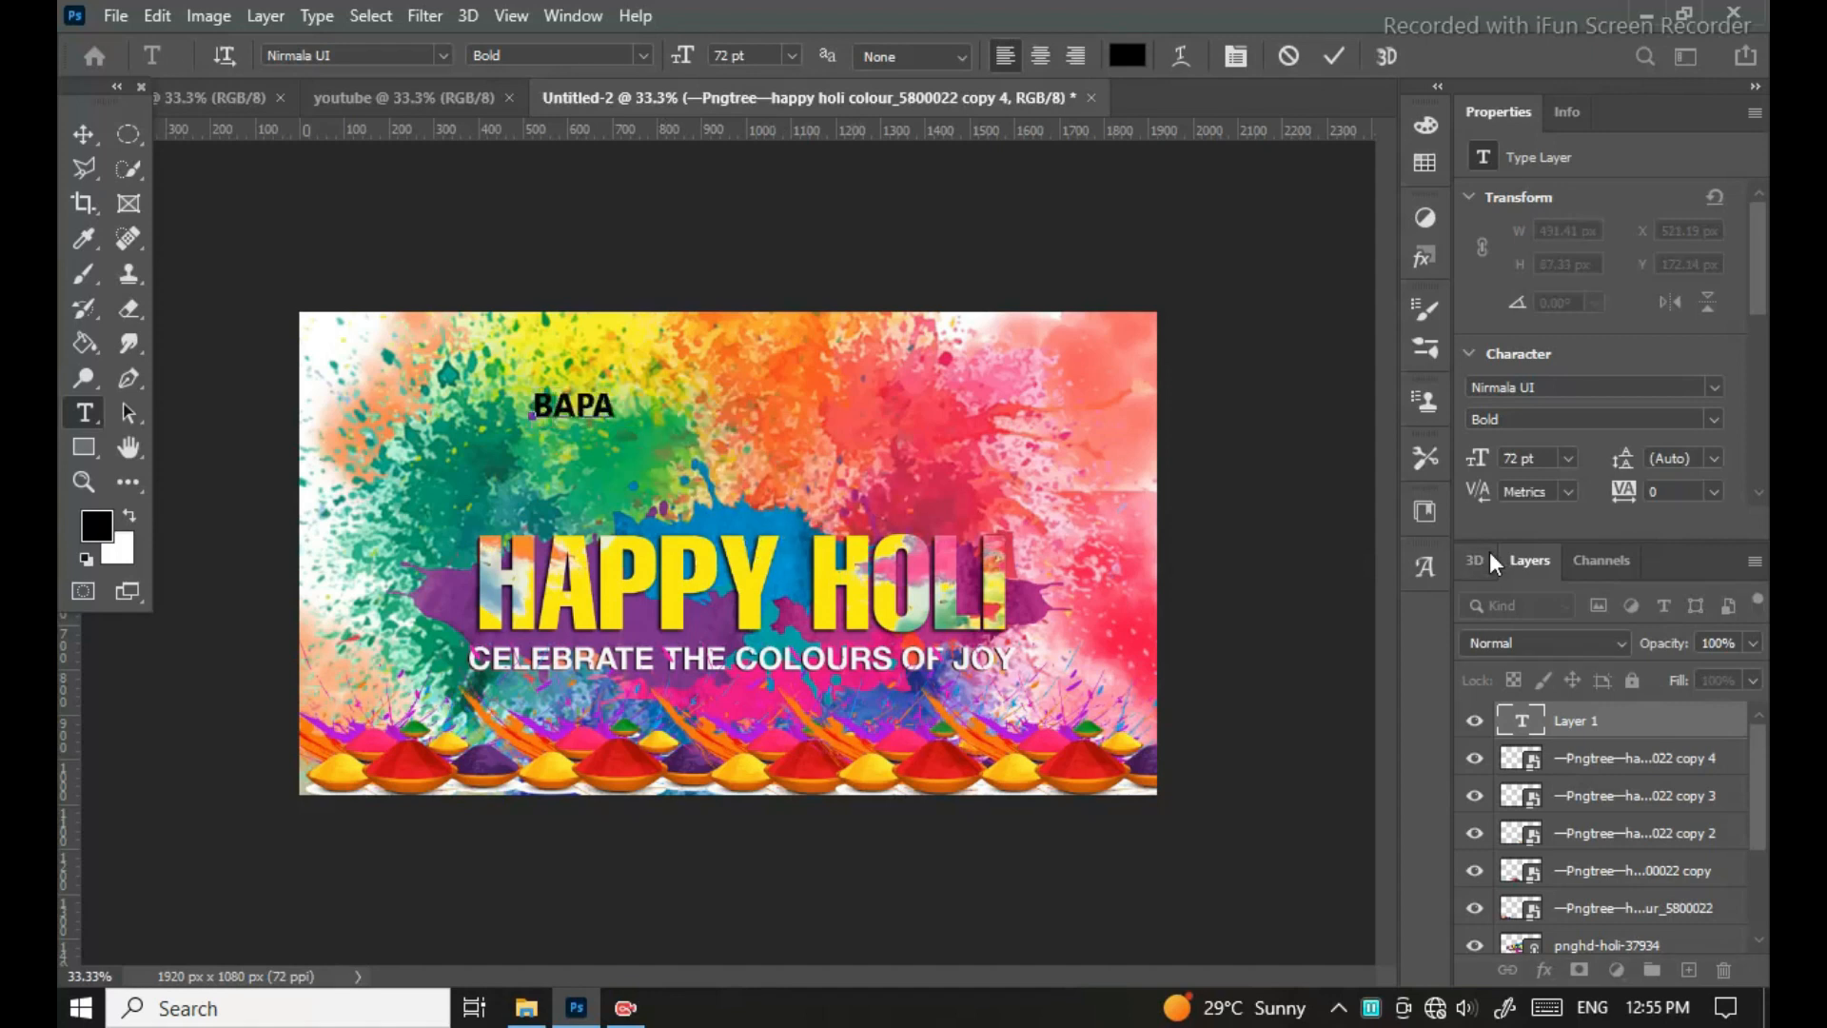
pyautogui.write('N PRODUCTIN')
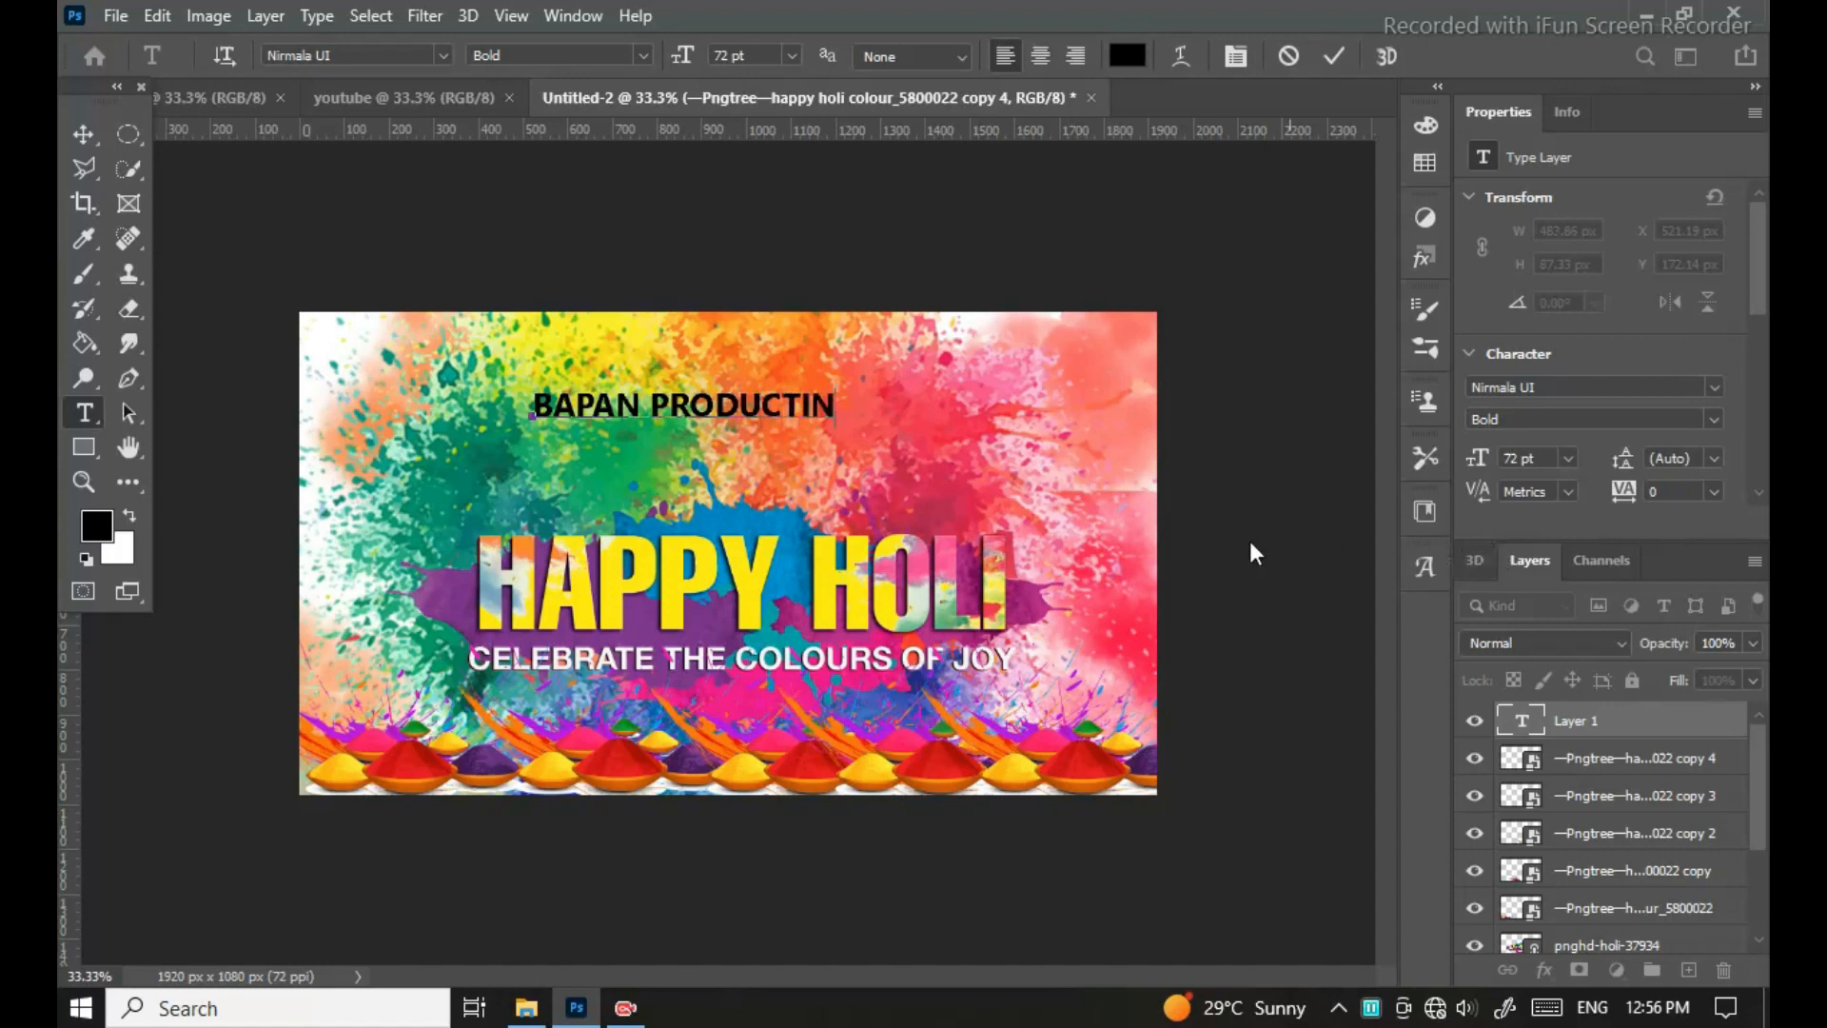
pyautogui.click(84, 134)
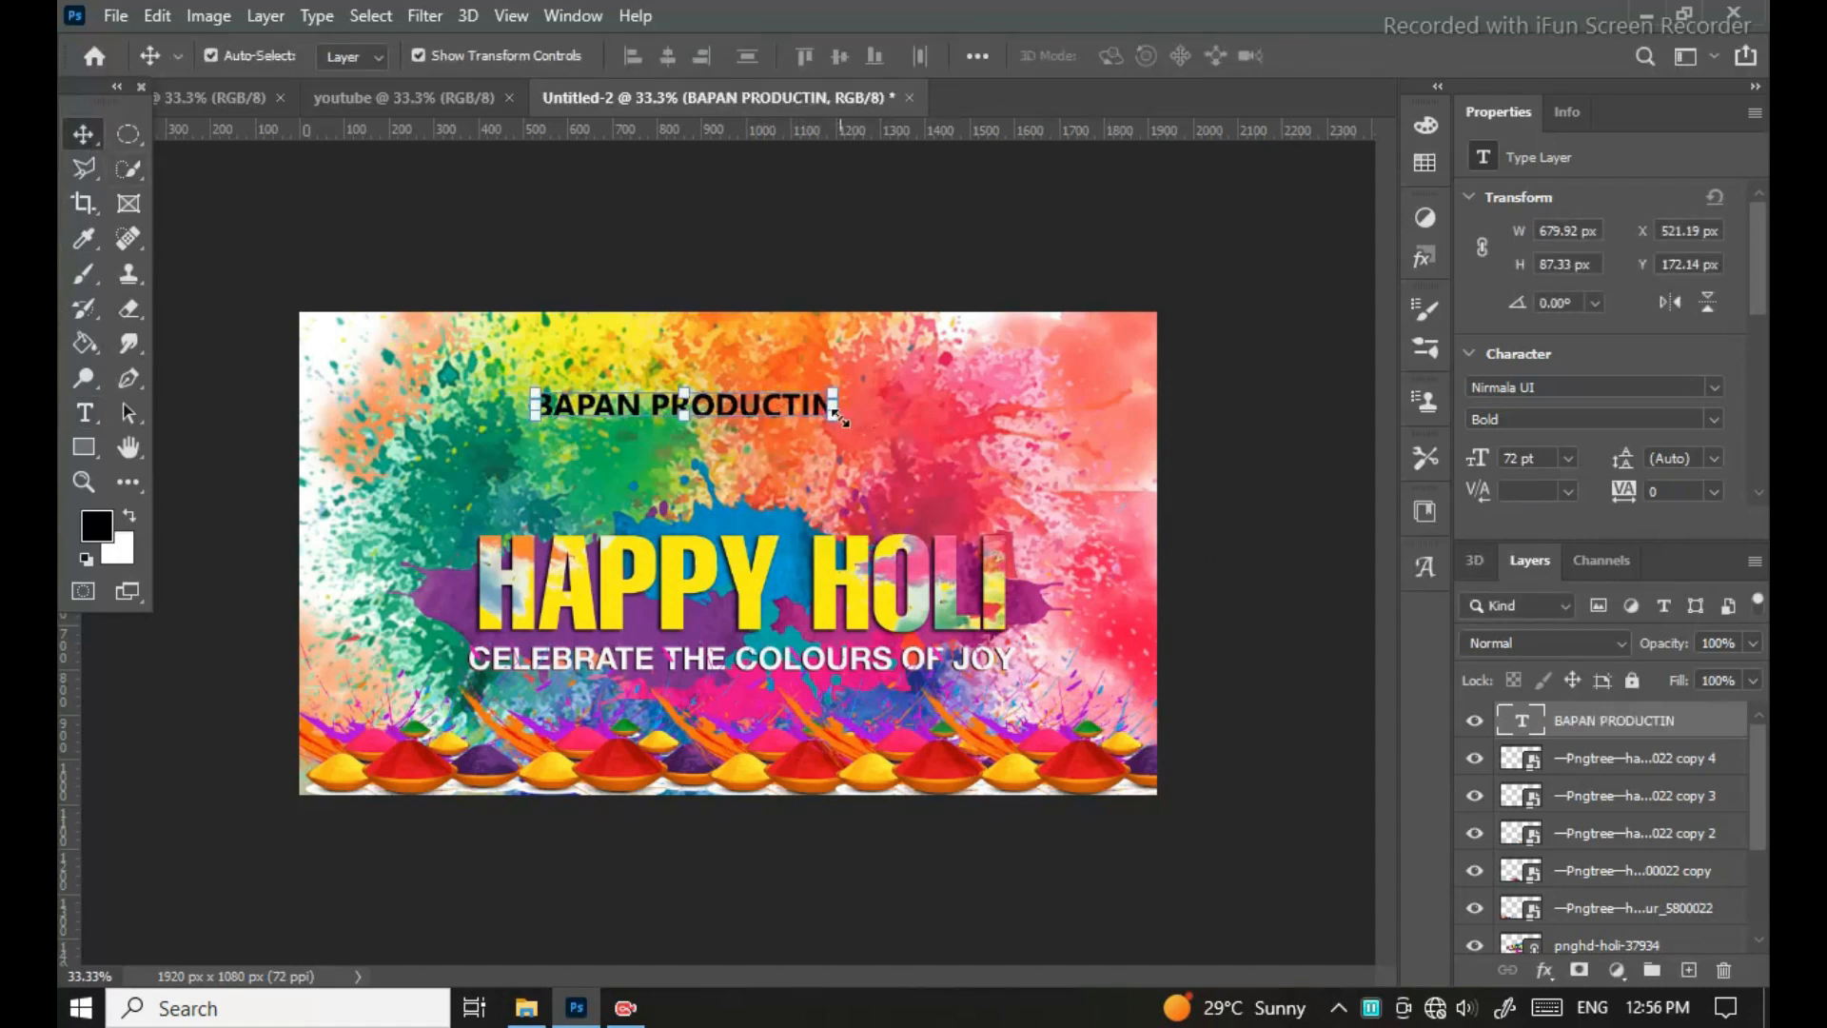
# Step: Stretch the BAPAN PRODUCTIN text to about 1255 px wide and 387 px high above the Happy Holi title
pyautogui.moveTo(833, 416); pyautogui.dragTo(968, 435)
pyautogui.moveTo(751, 435); pyautogui.dragTo(750, 506)
pyautogui.moveTo(535, 442); pyautogui.dragTo(457, 444)
pyautogui.moveTo(968, 443); pyautogui.dragTo(1018, 444)
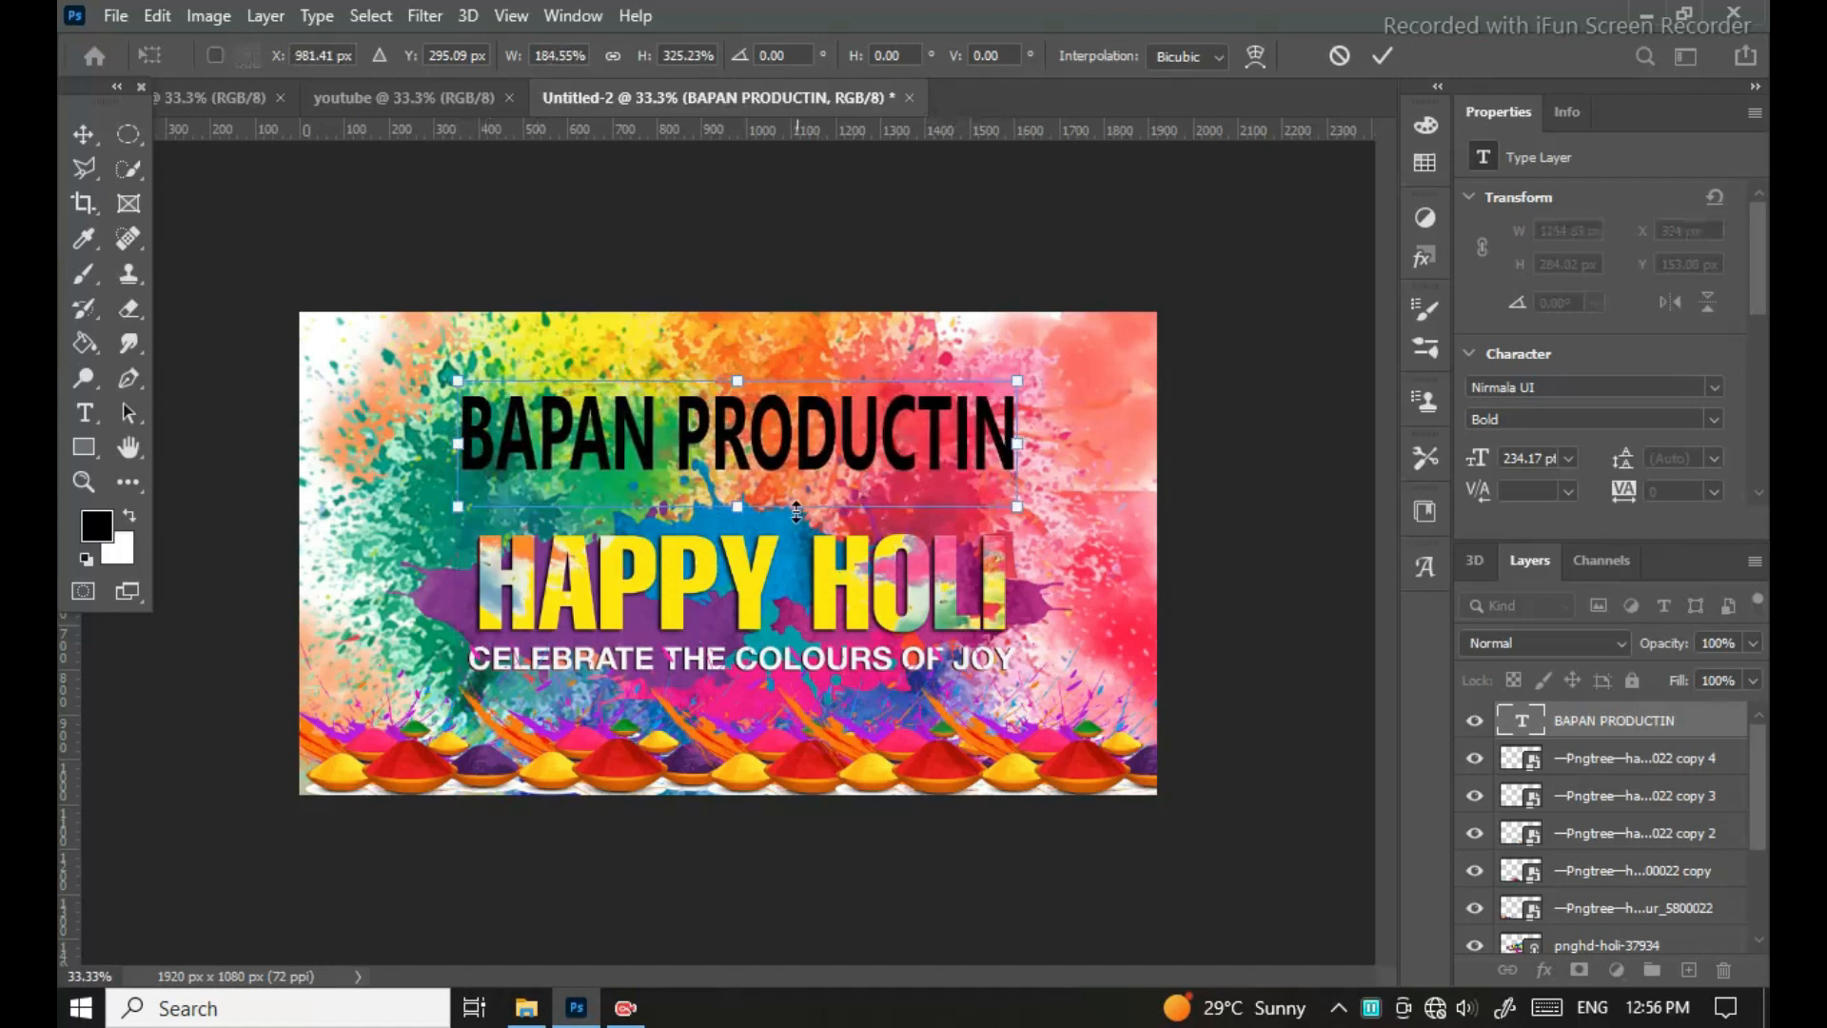
pyautogui.moveTo(741, 507); pyautogui.dragTo(745, 554)
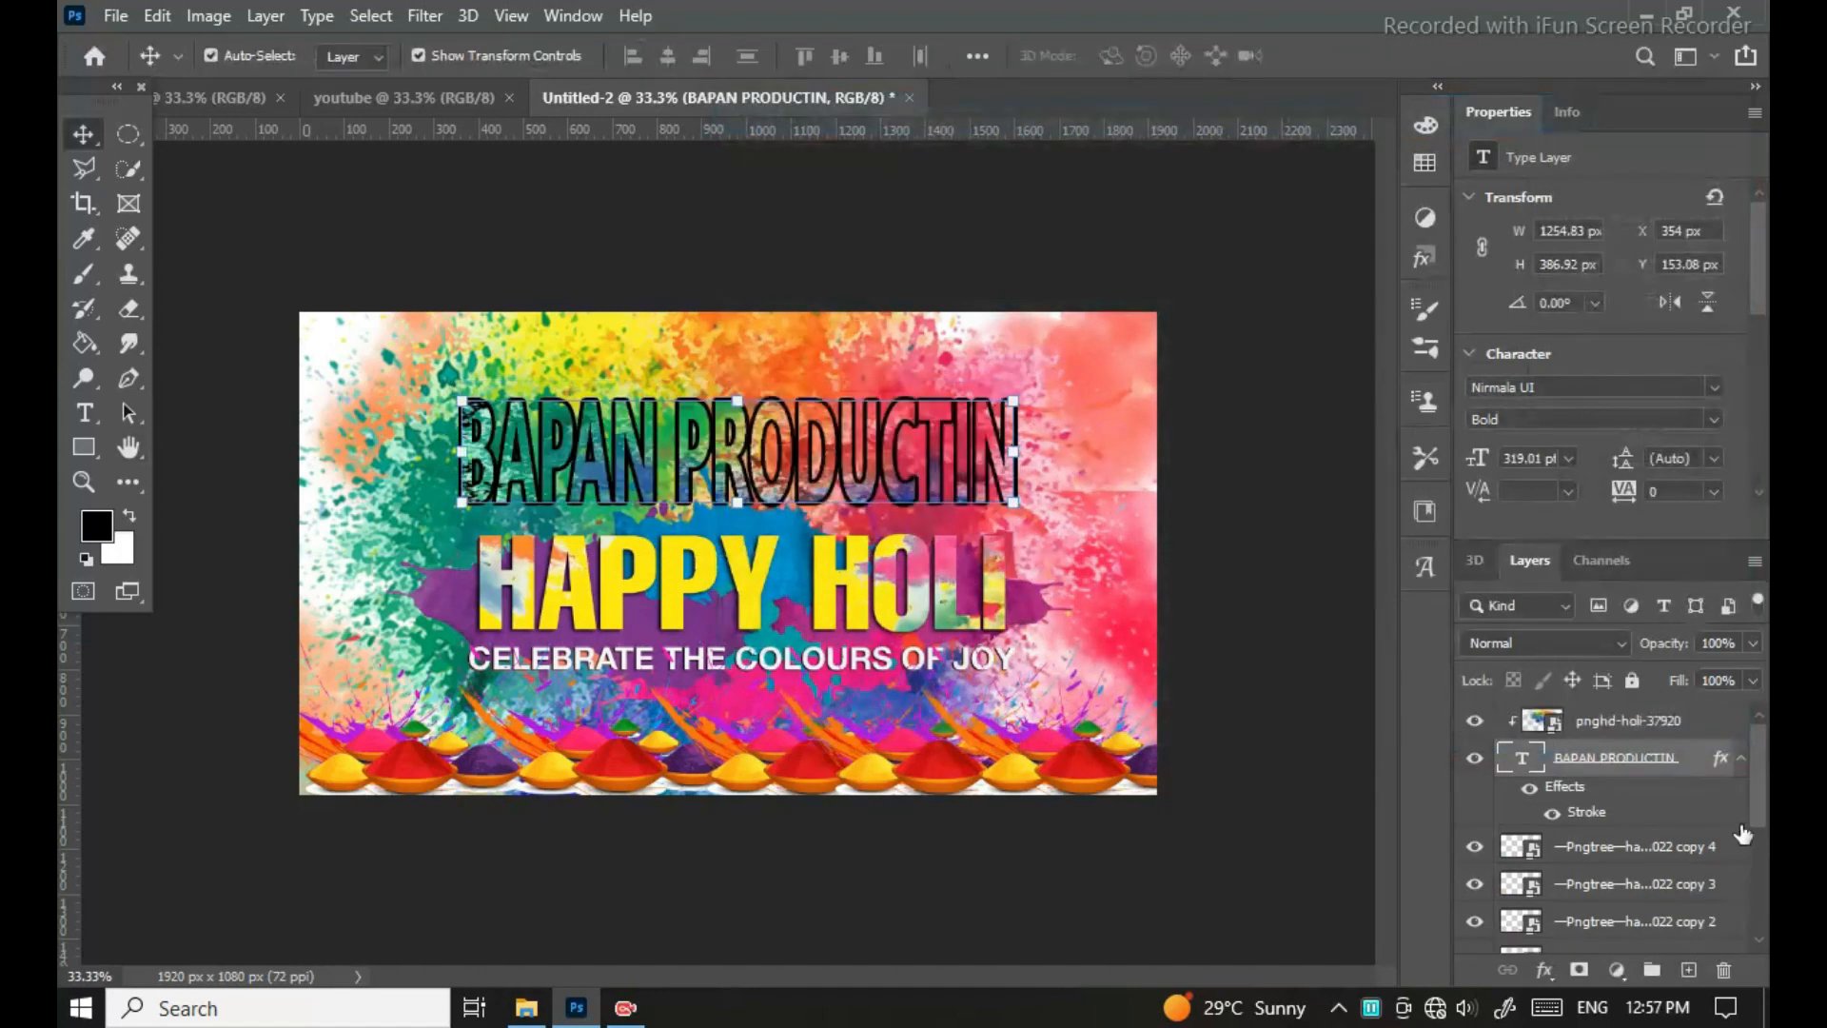
# Step: Convert the BAPAN PRODUCTIN text layer into a 3D extrusion and orbit the 3D camera to see the letters more from the front
pyautogui.rightClick(1690, 764)
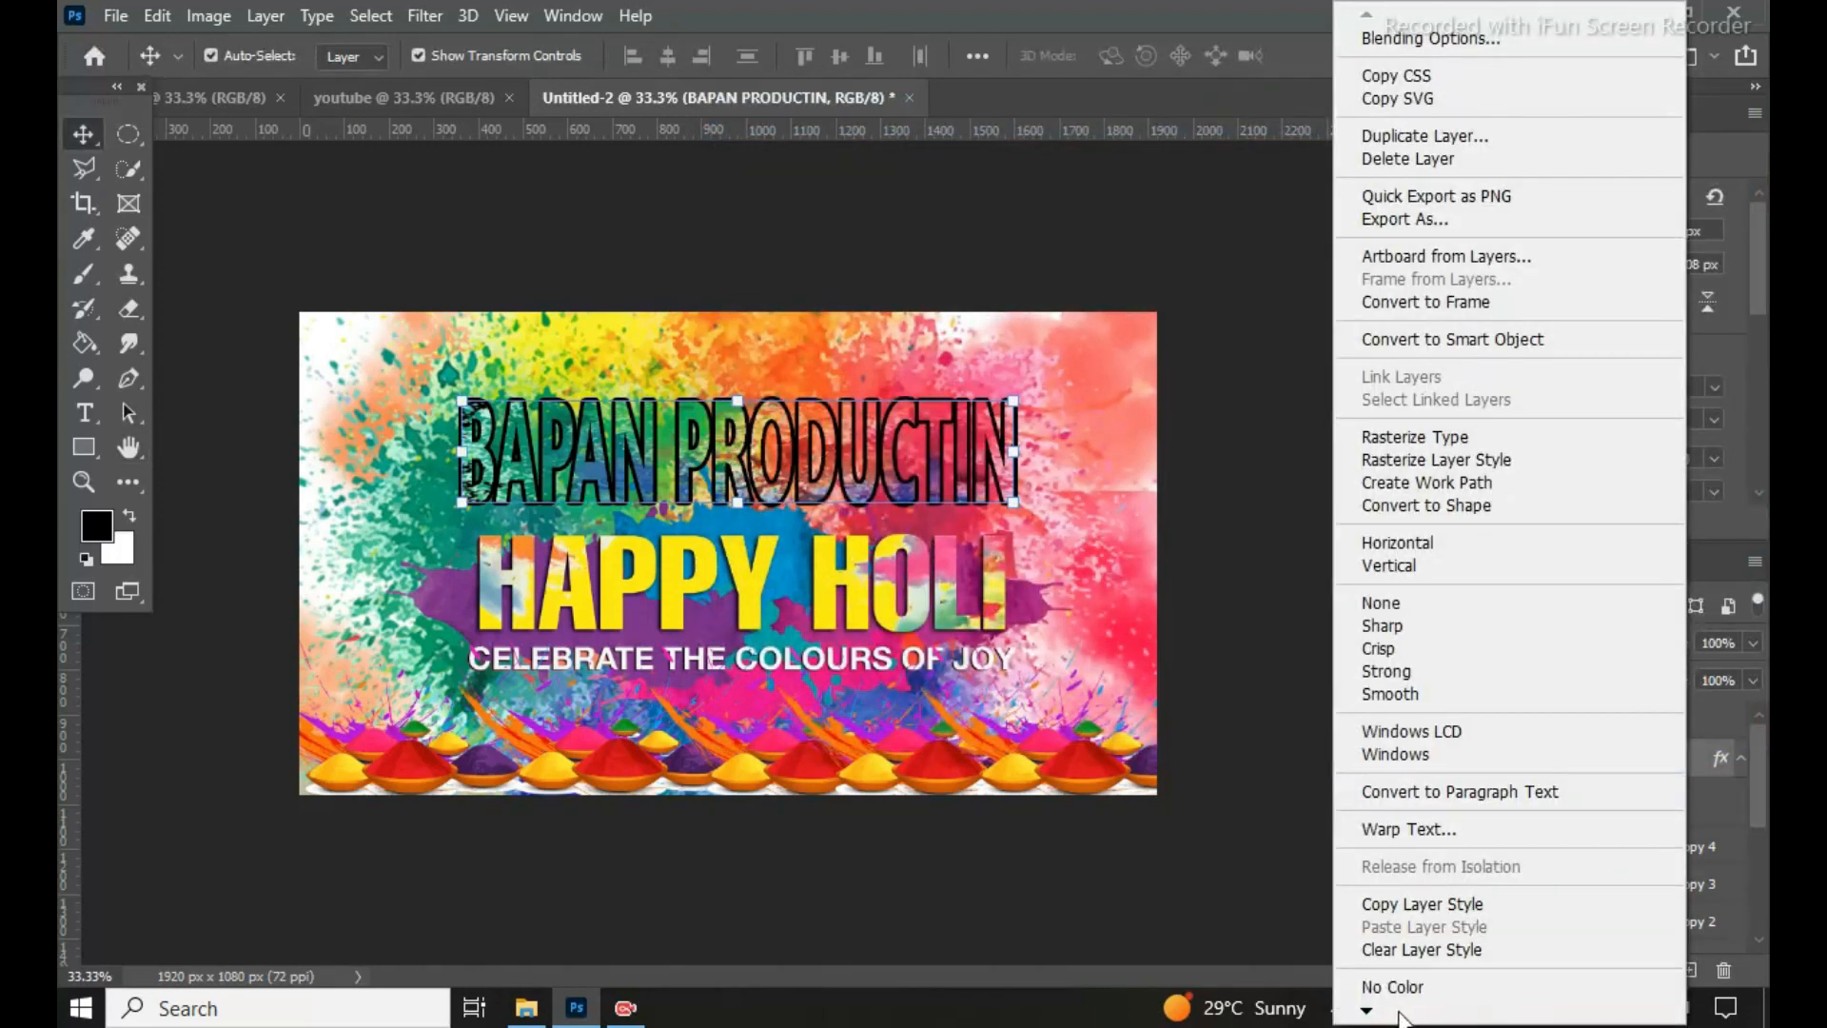
pyautogui.moveTo(1367, 1016)
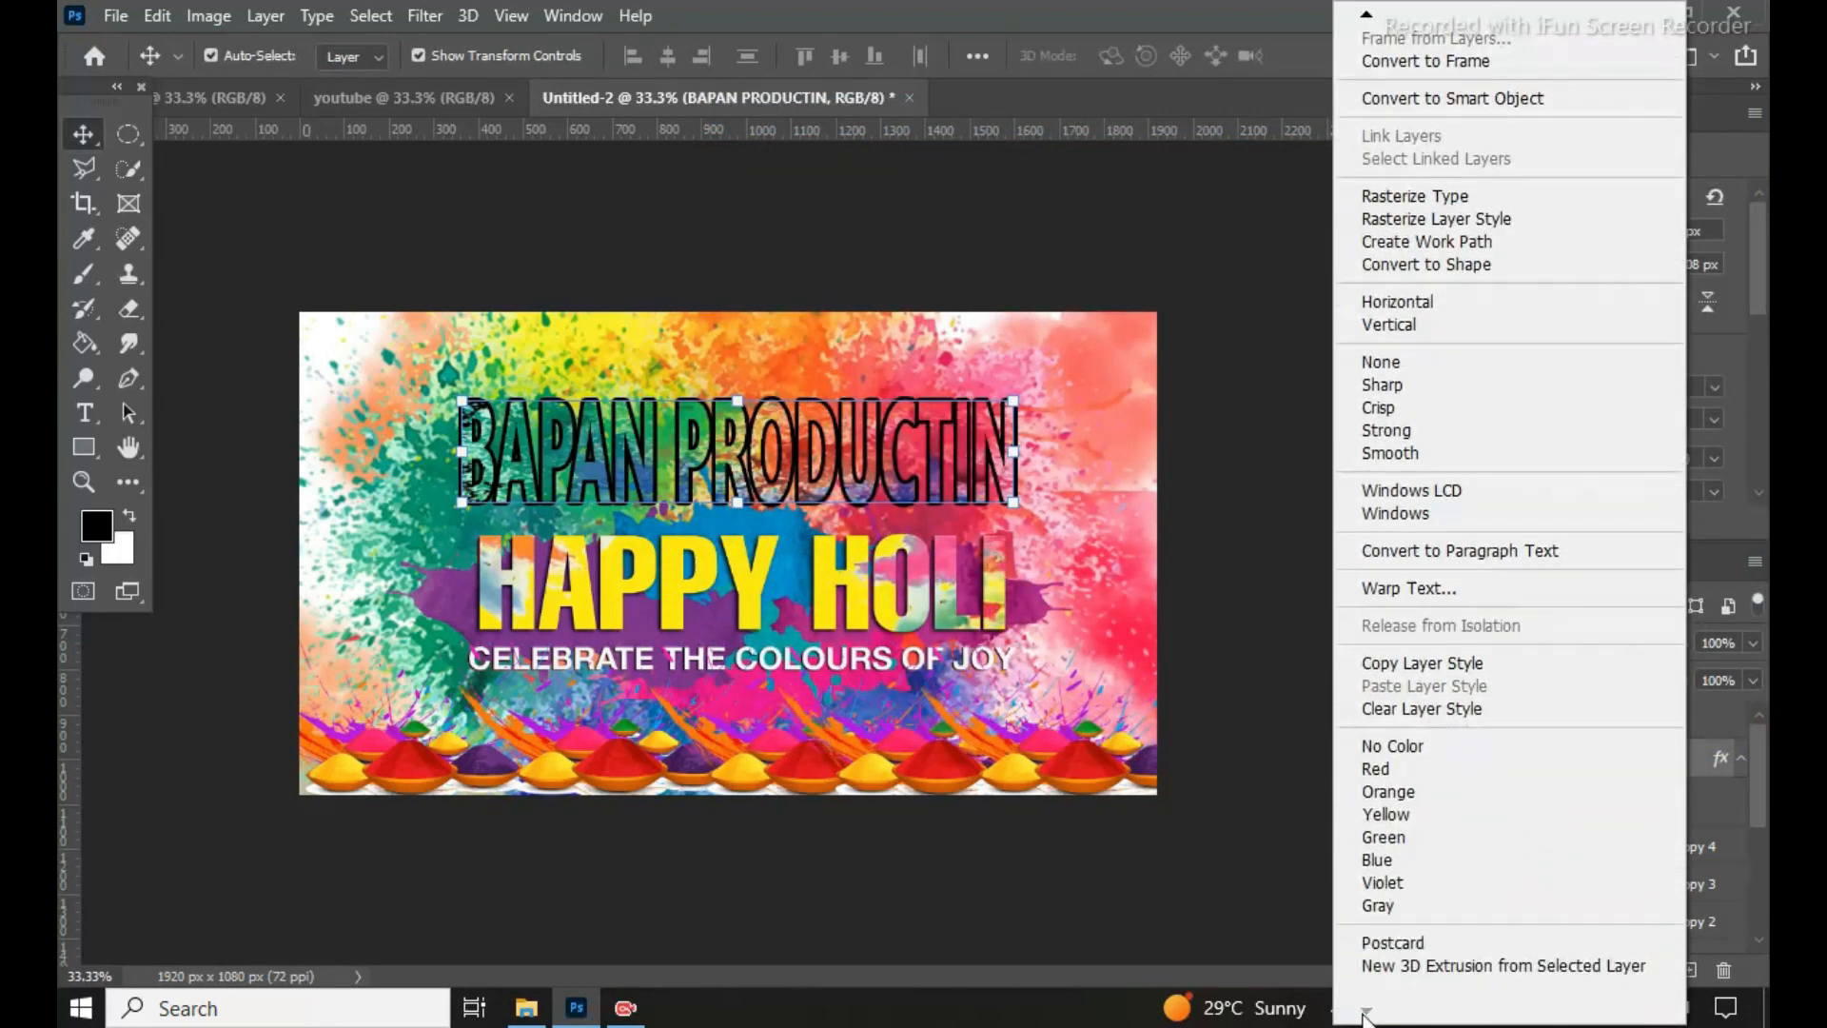
pyautogui.click(1422, 969)
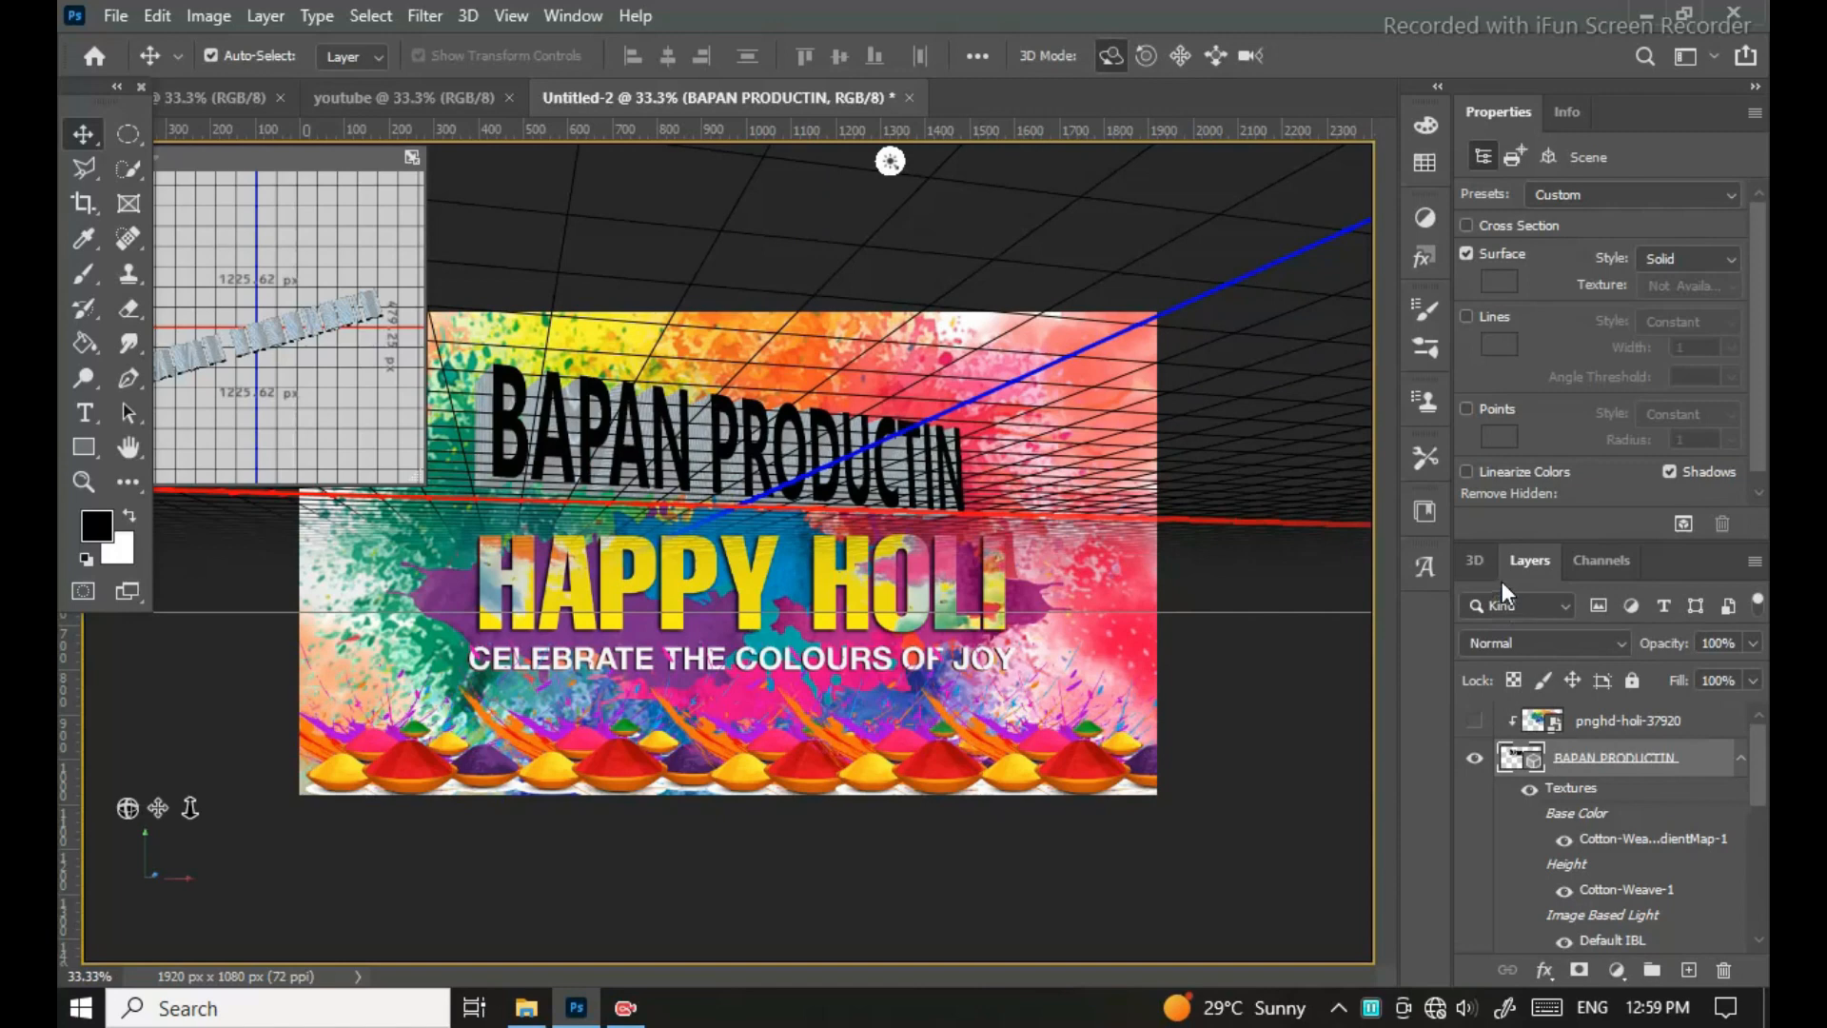
pyautogui.click(1477, 565)
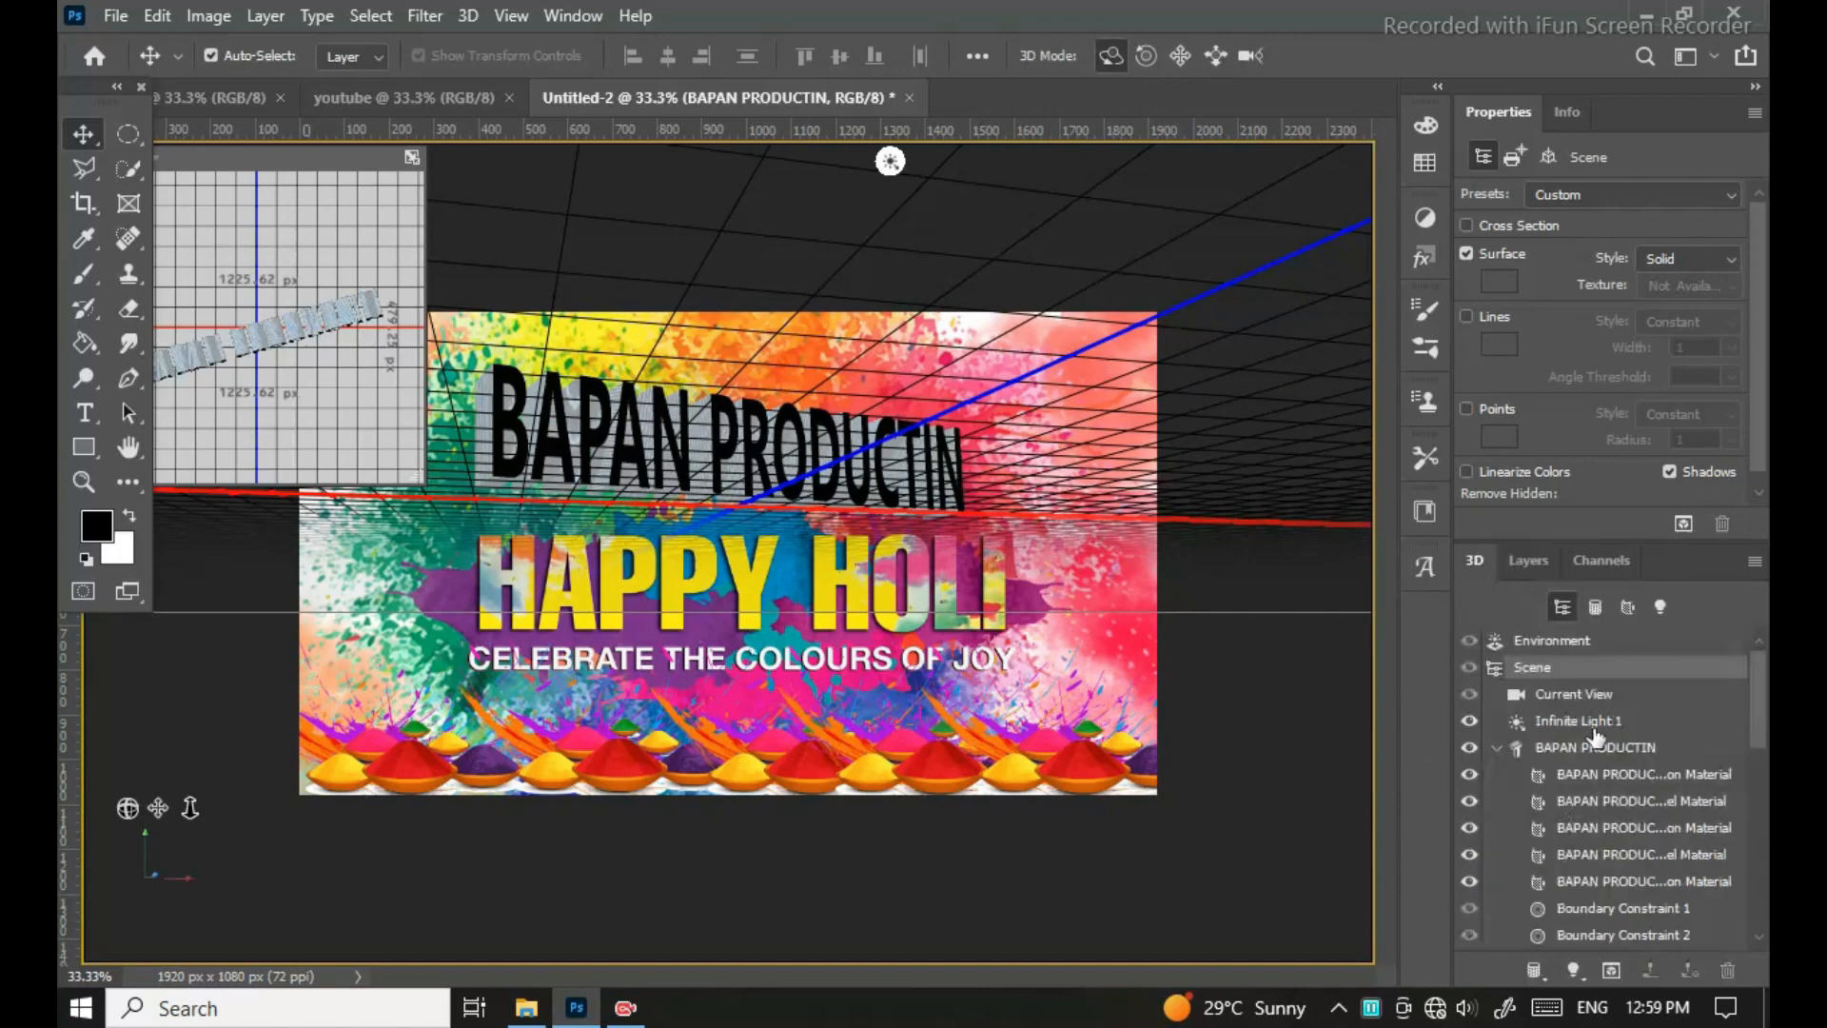
pyautogui.moveTo(501, 509); pyautogui.dragTo(466, 492)
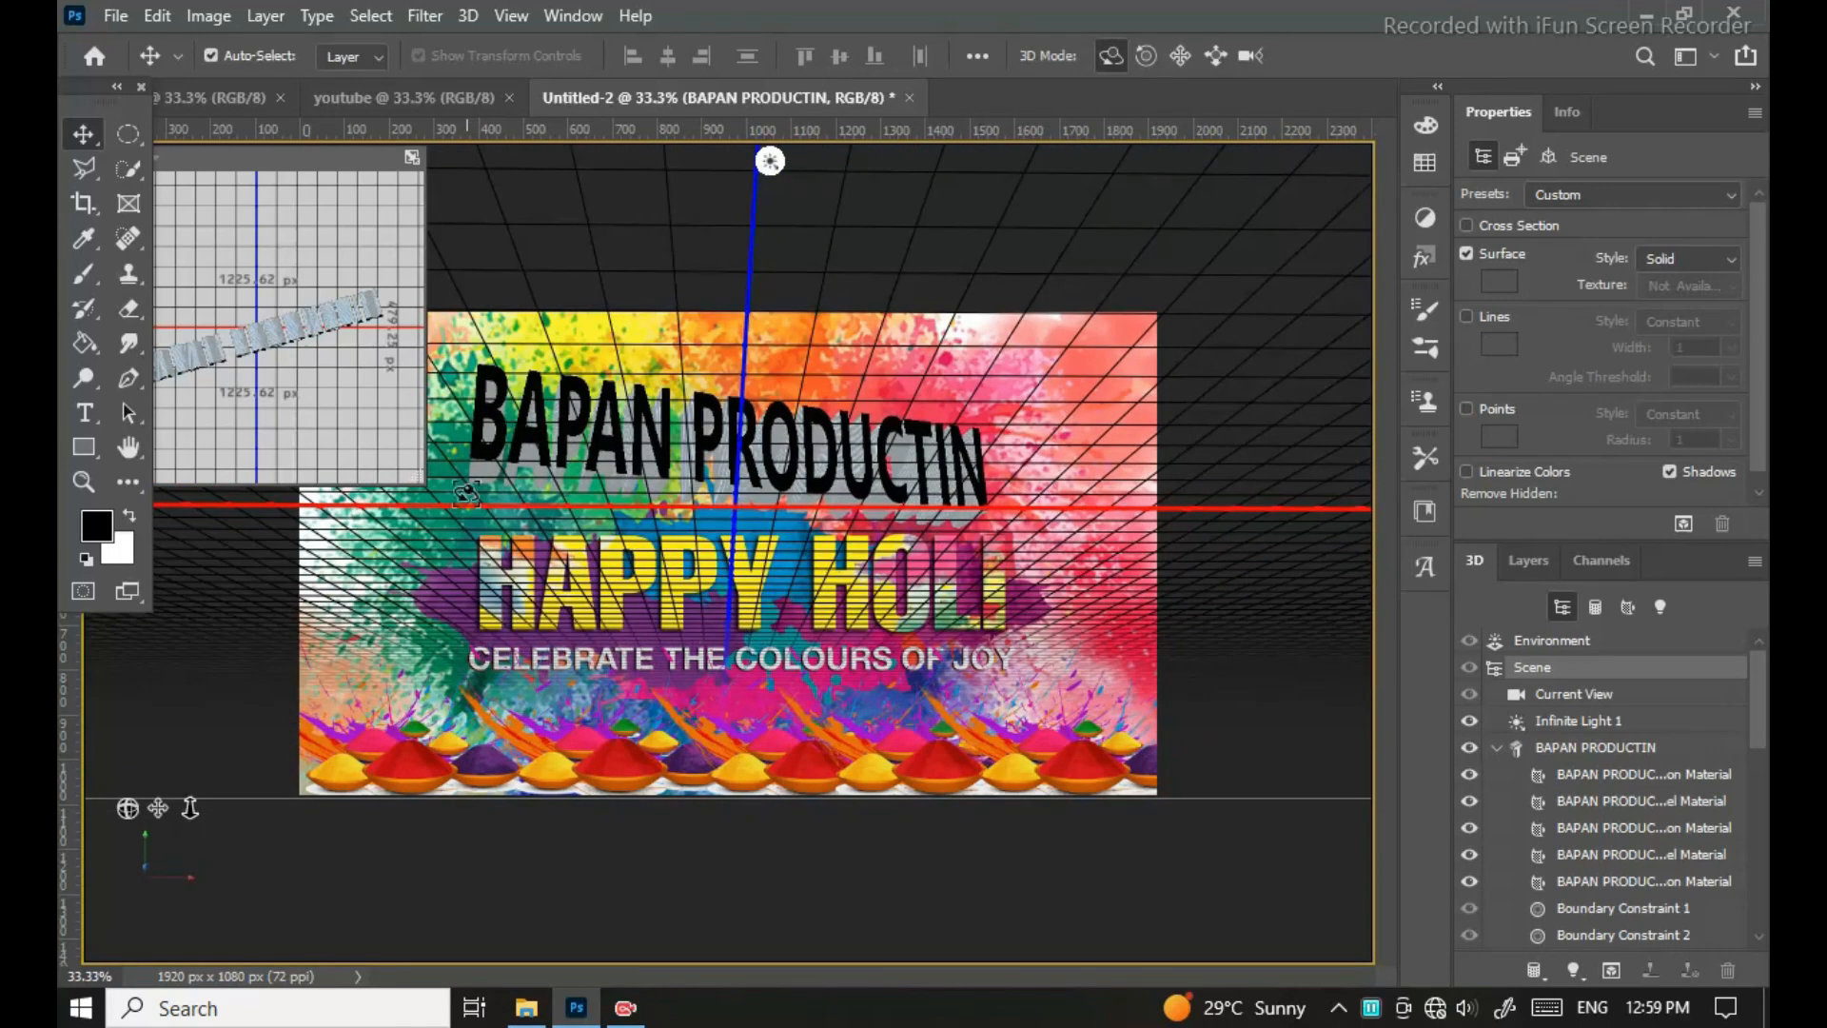
# Step: Apply a golden-yellow preset material to the extruded sides of the 3D BAPAN PRODUCTIN text
pyautogui.click(1659, 297)
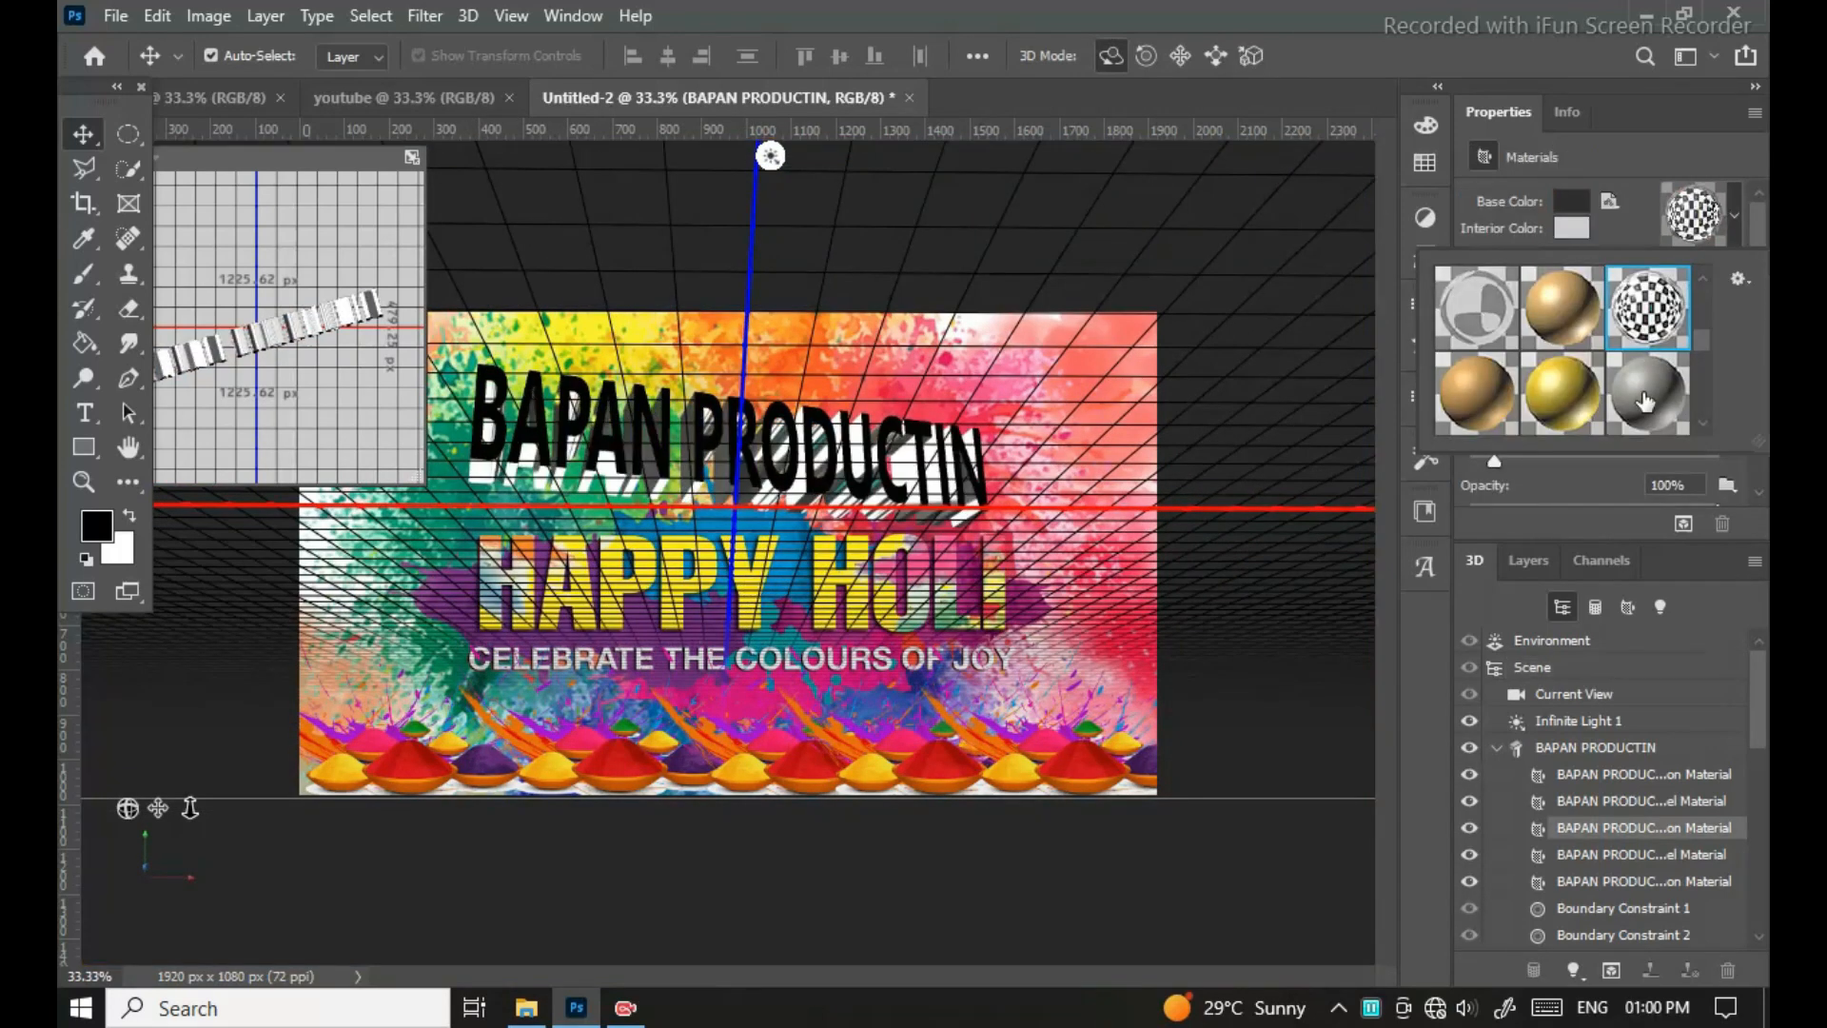
pyautogui.click(1640, 391)
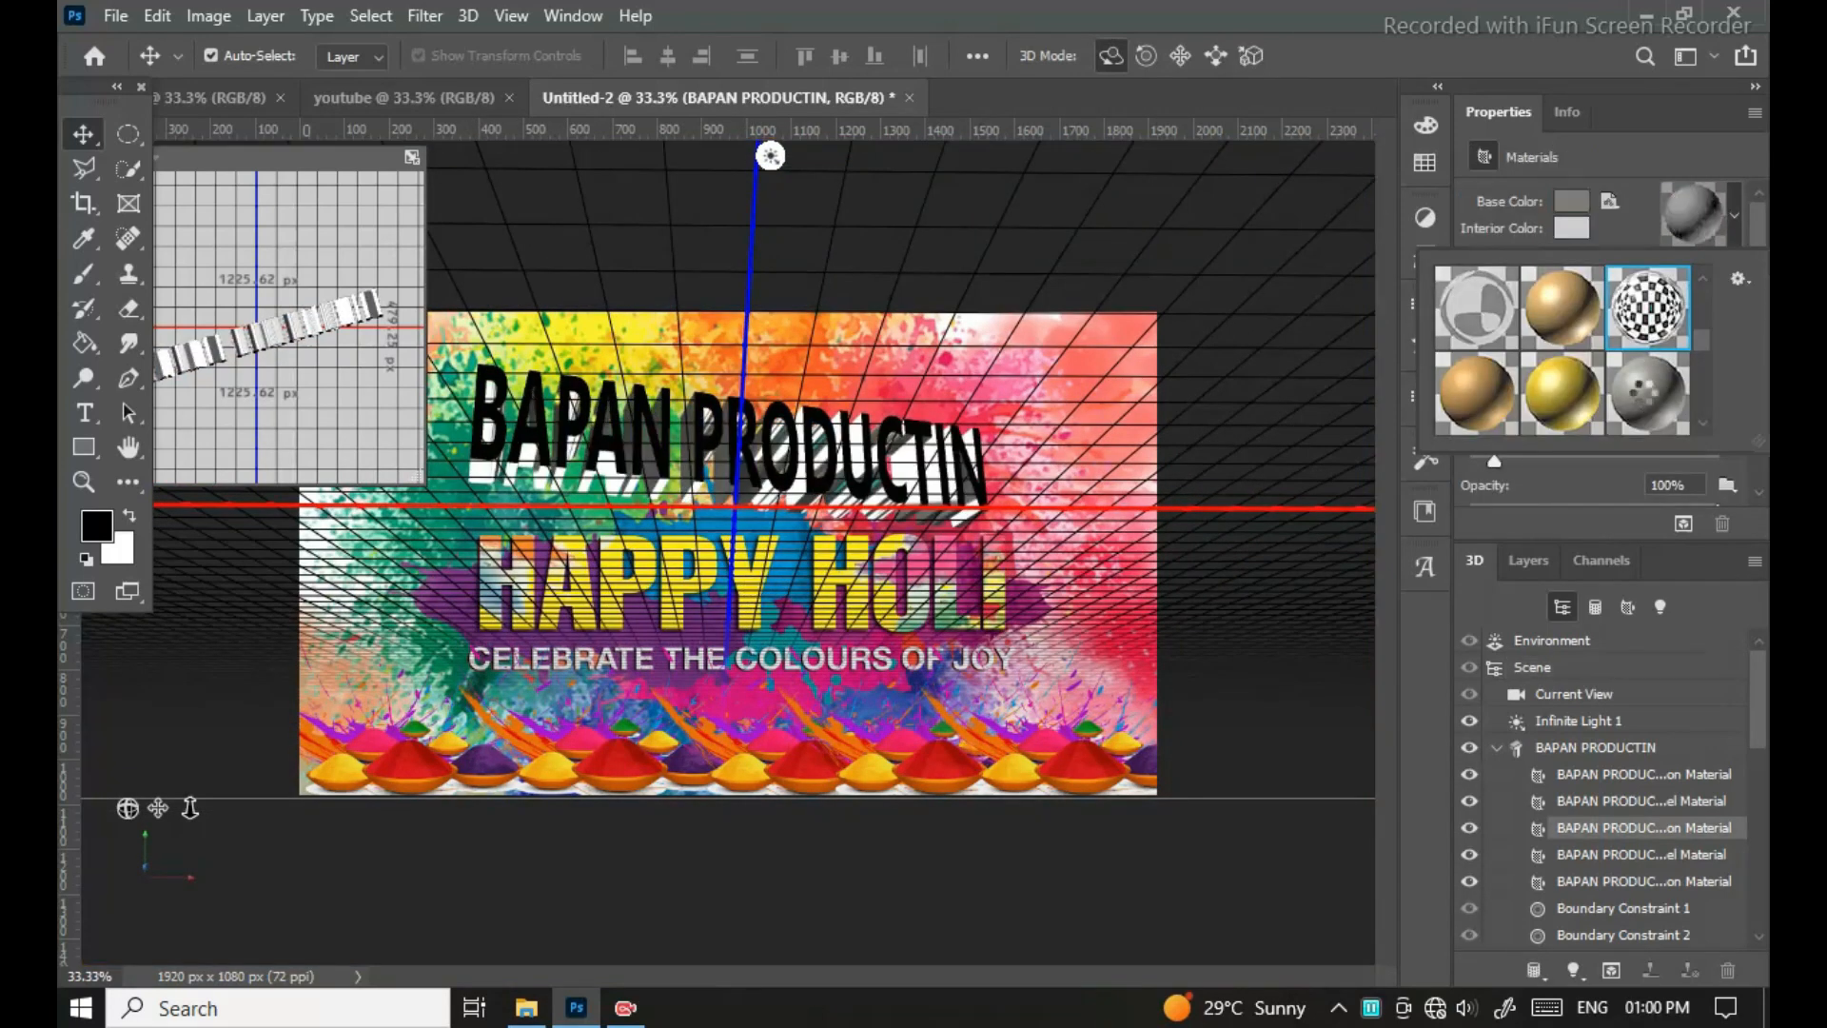
pyautogui.click(1466, 324)
pyautogui.click(1649, 310)
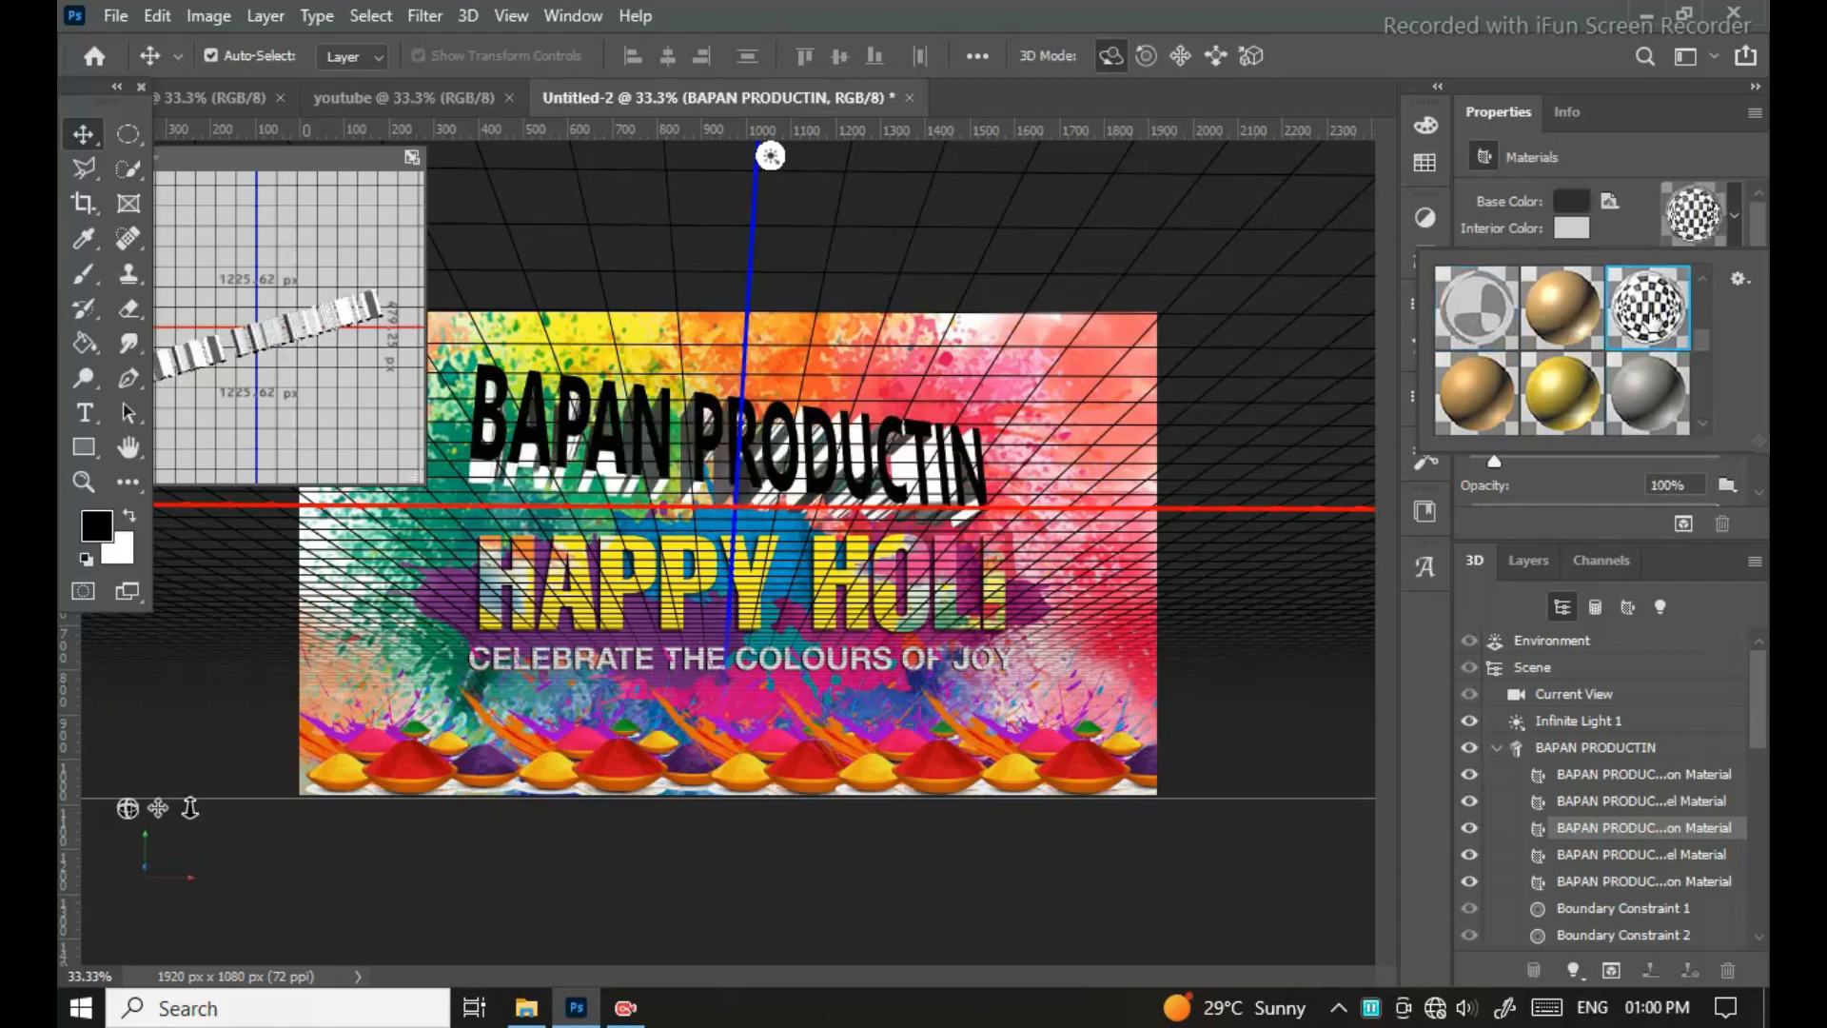
pyautogui.scroll(-1, 1649, 319)
pyautogui.click(1562, 362)
# Step: Swing Infinite Light 1 around so it lights the 3D BAPAN PRODUCTIN text from below, and check the result in the banner
pyautogui.moveTo(788, 144); pyautogui.dragTo(659, 876)
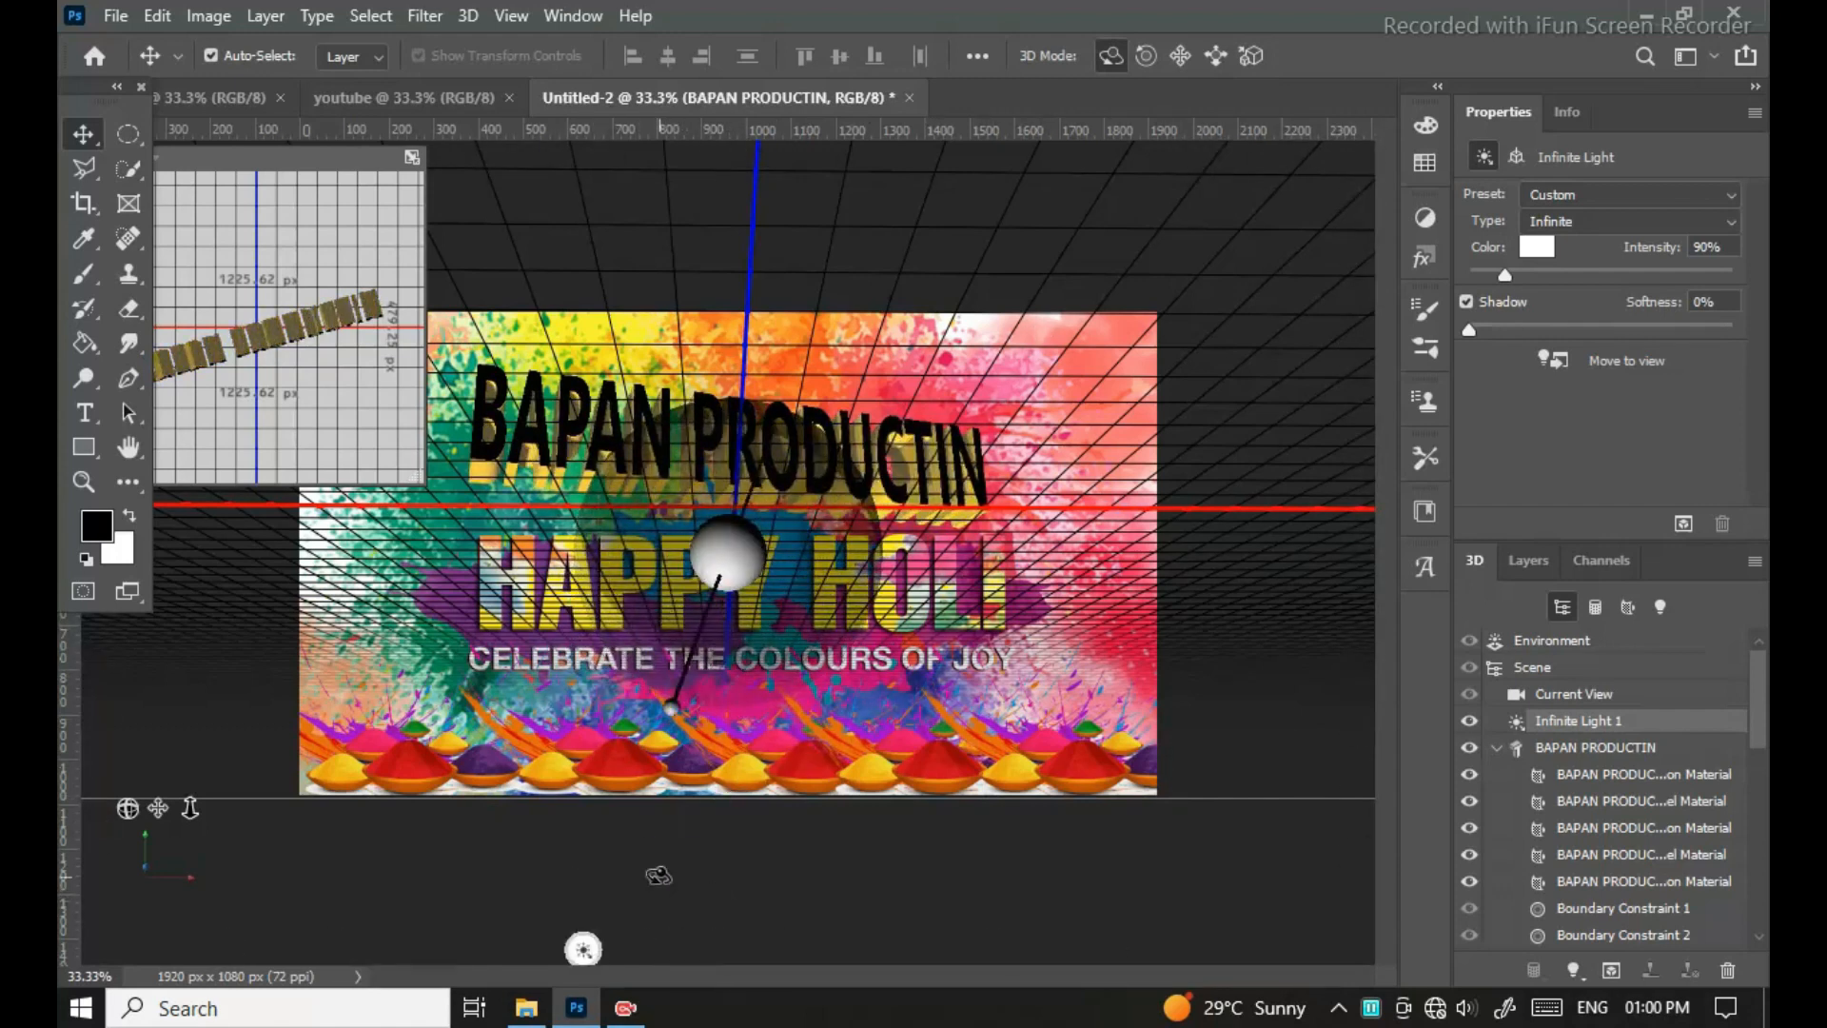
pyautogui.click(1529, 560)
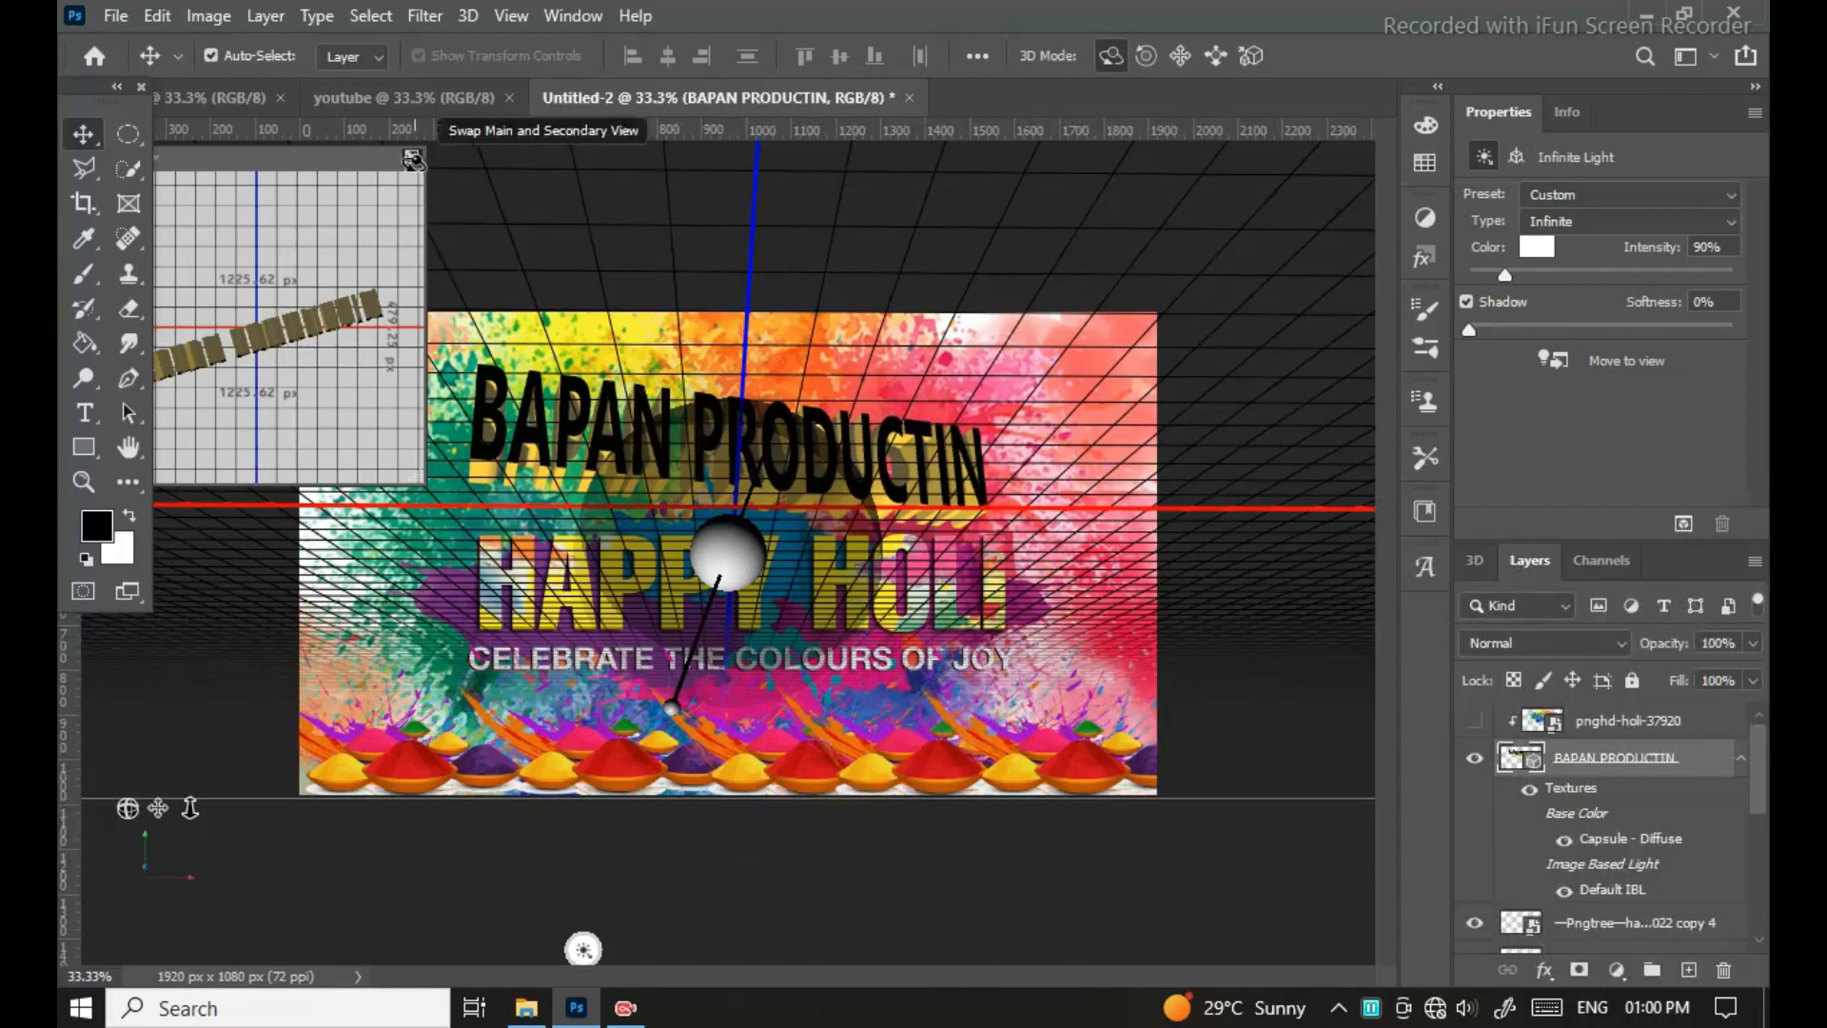
pyautogui.click(412, 156)
pyautogui.click(416, 156)
pyautogui.click(1473, 759)
pyautogui.click(1474, 759)
pyautogui.click(1583, 720)
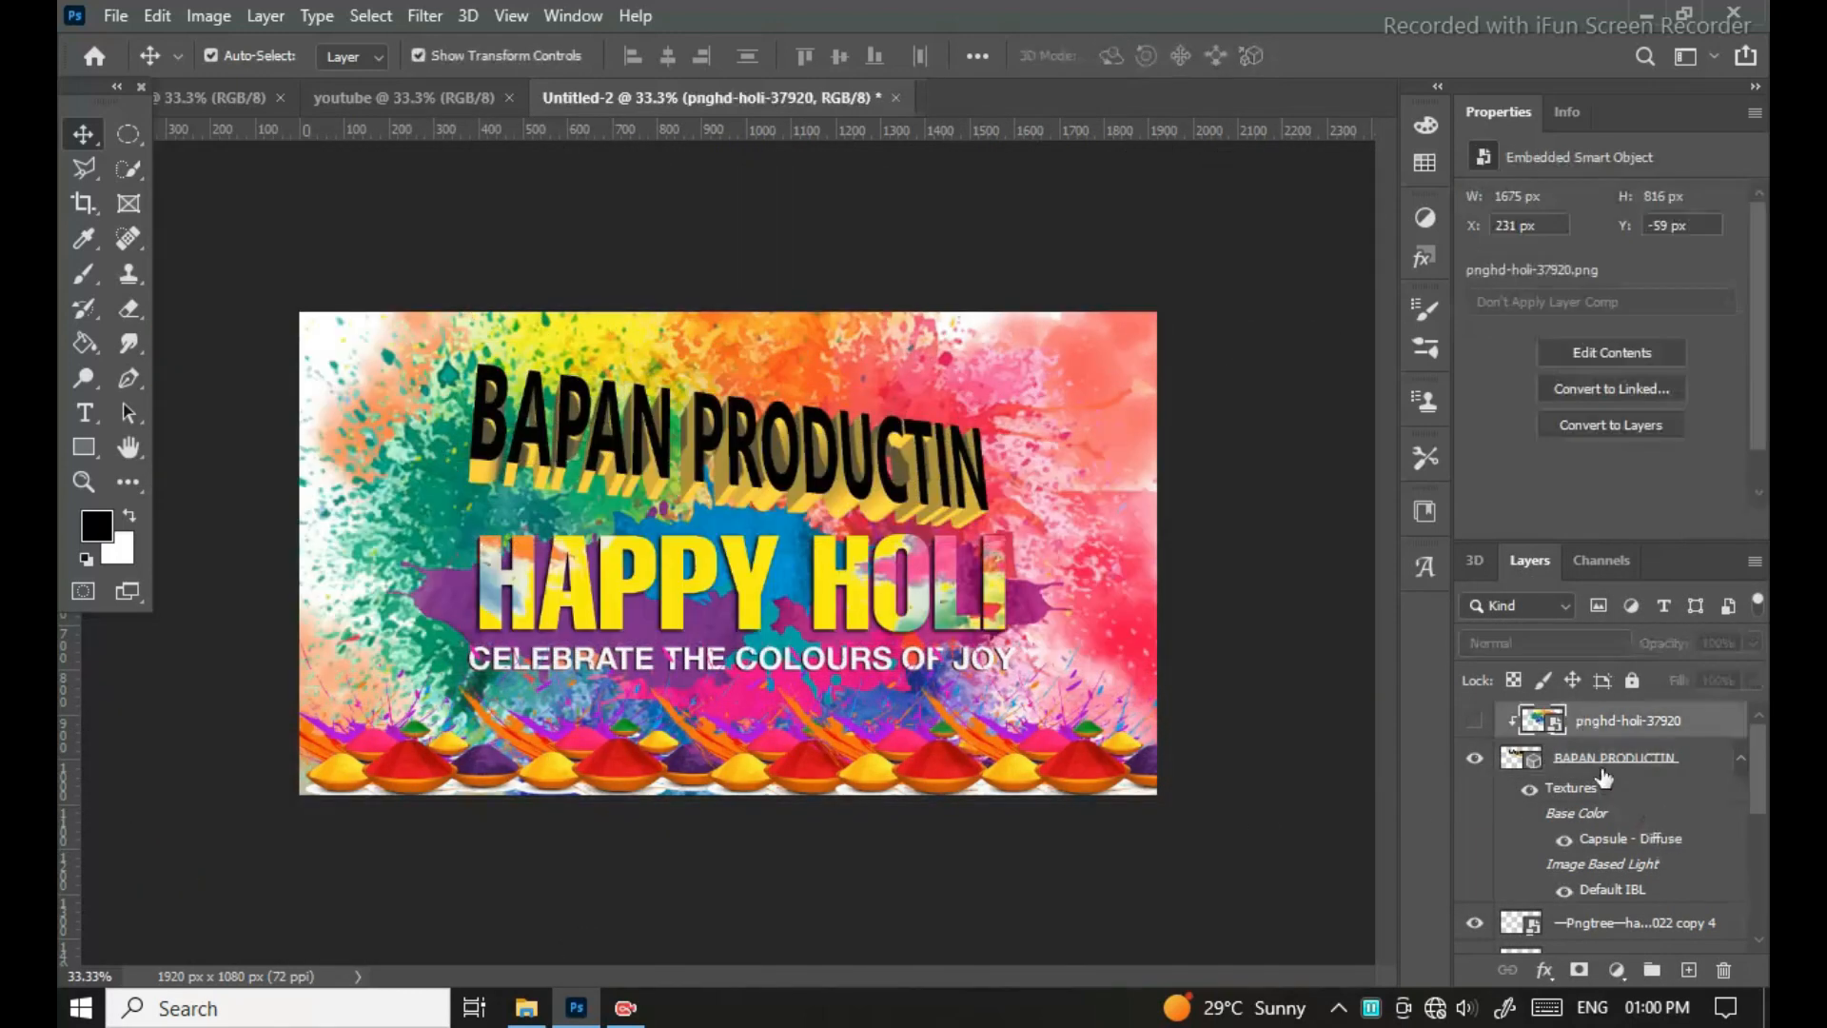
pyautogui.click(1605, 775)
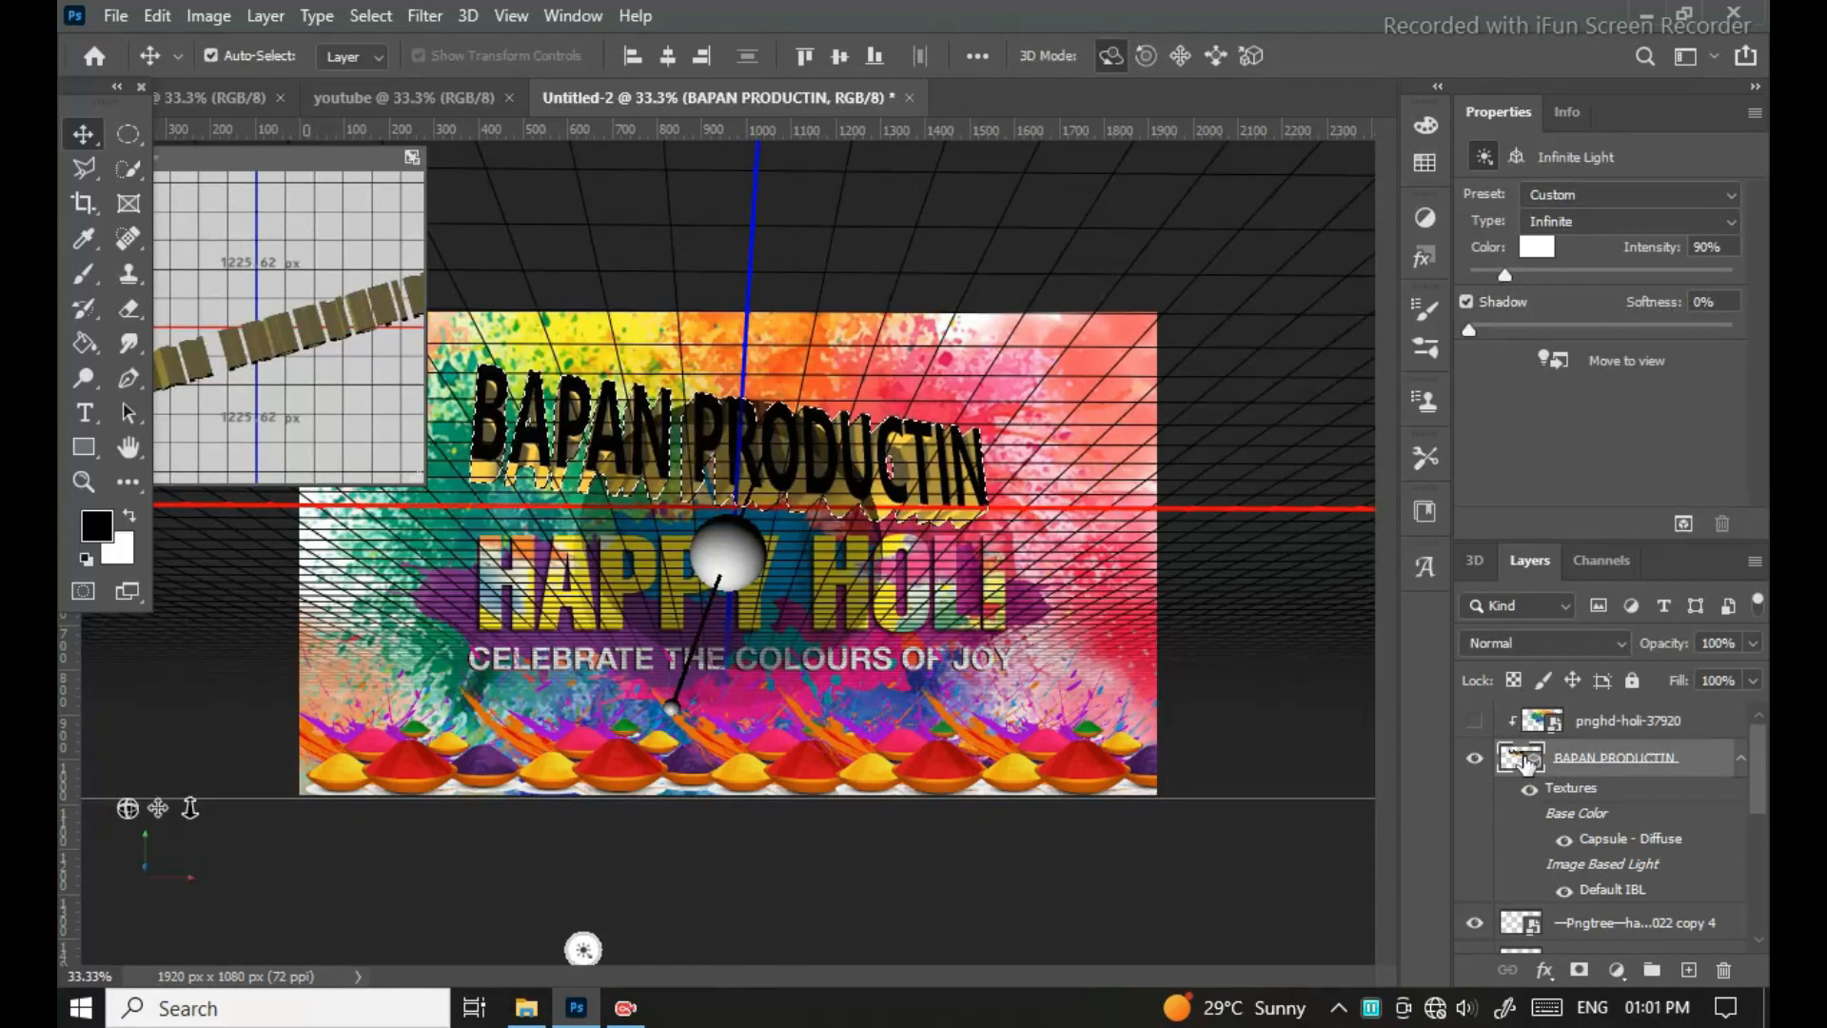
# Step: Add an empty layer above pnghd-holi-37920 and sample the black of the BAPAN PRODUCTIN letter faces as the background colour
pyautogui.click(1542, 720)
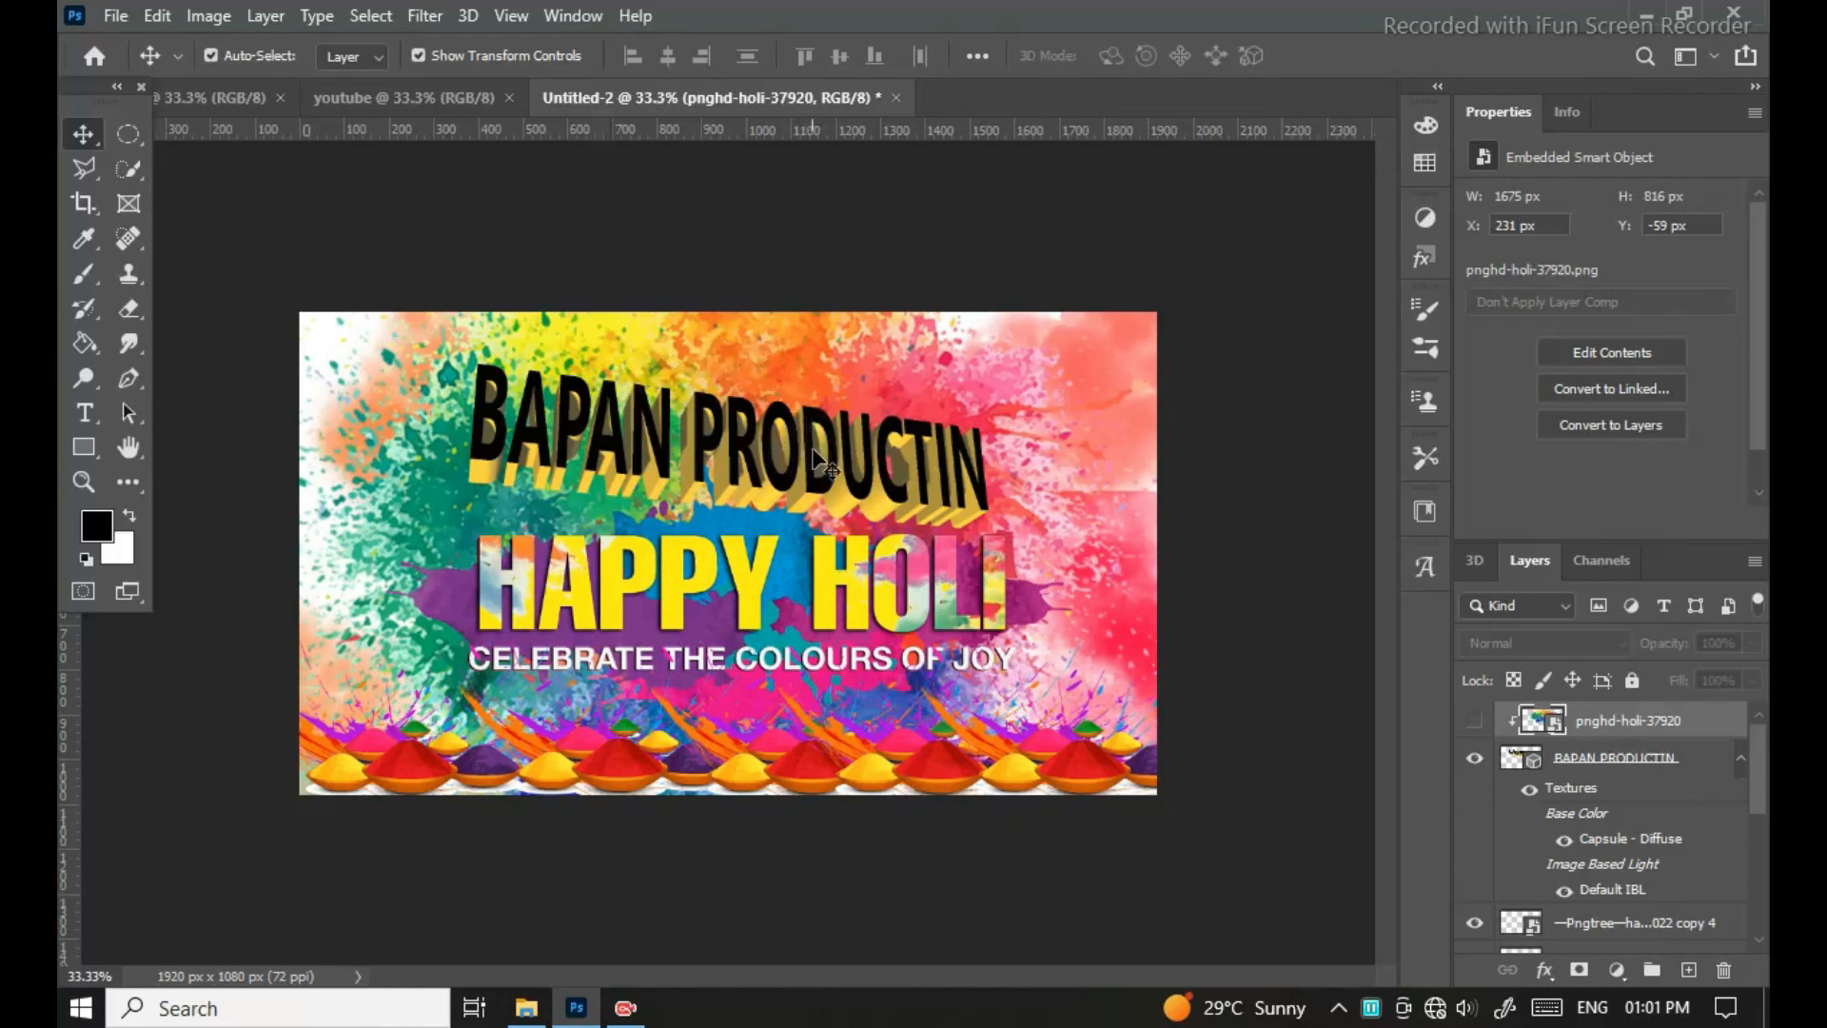
pyautogui.click(86, 276)
pyautogui.click(84, 240)
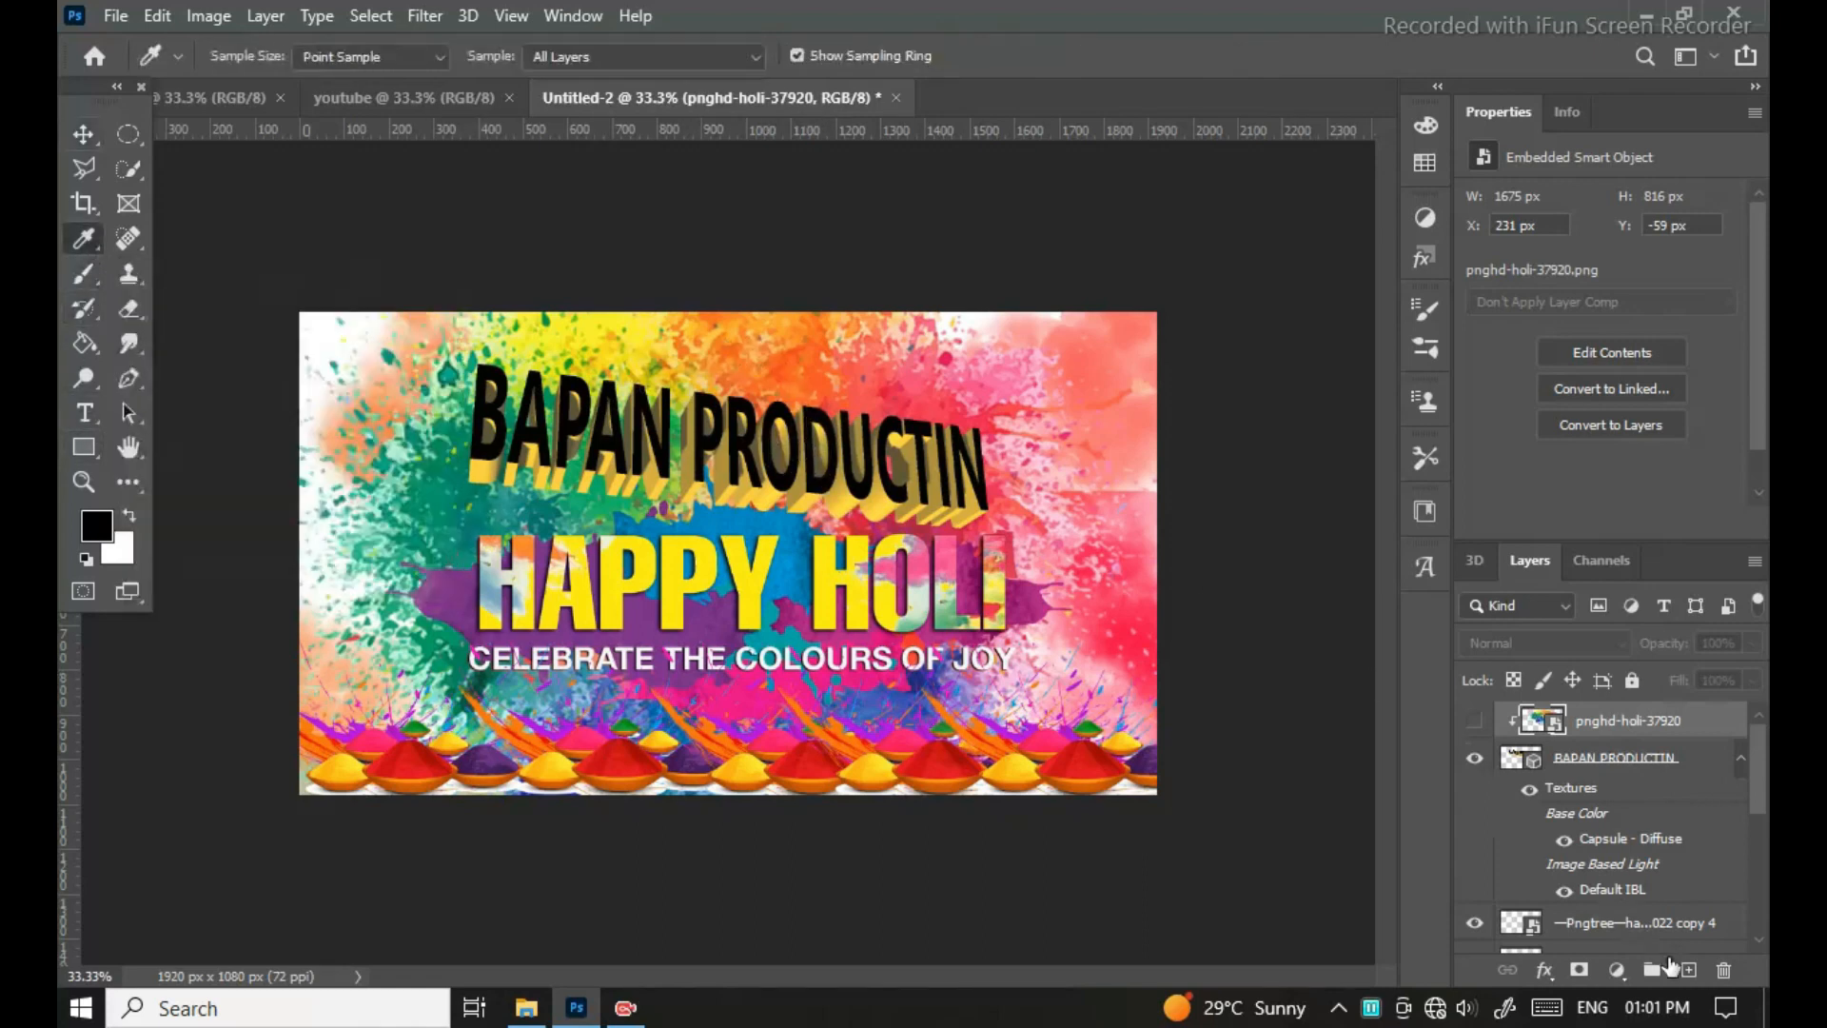
pyautogui.click(1689, 970)
pyautogui.keyDown('alt'); pyautogui.click(701, 432); pyautogui.keyUp('alt')
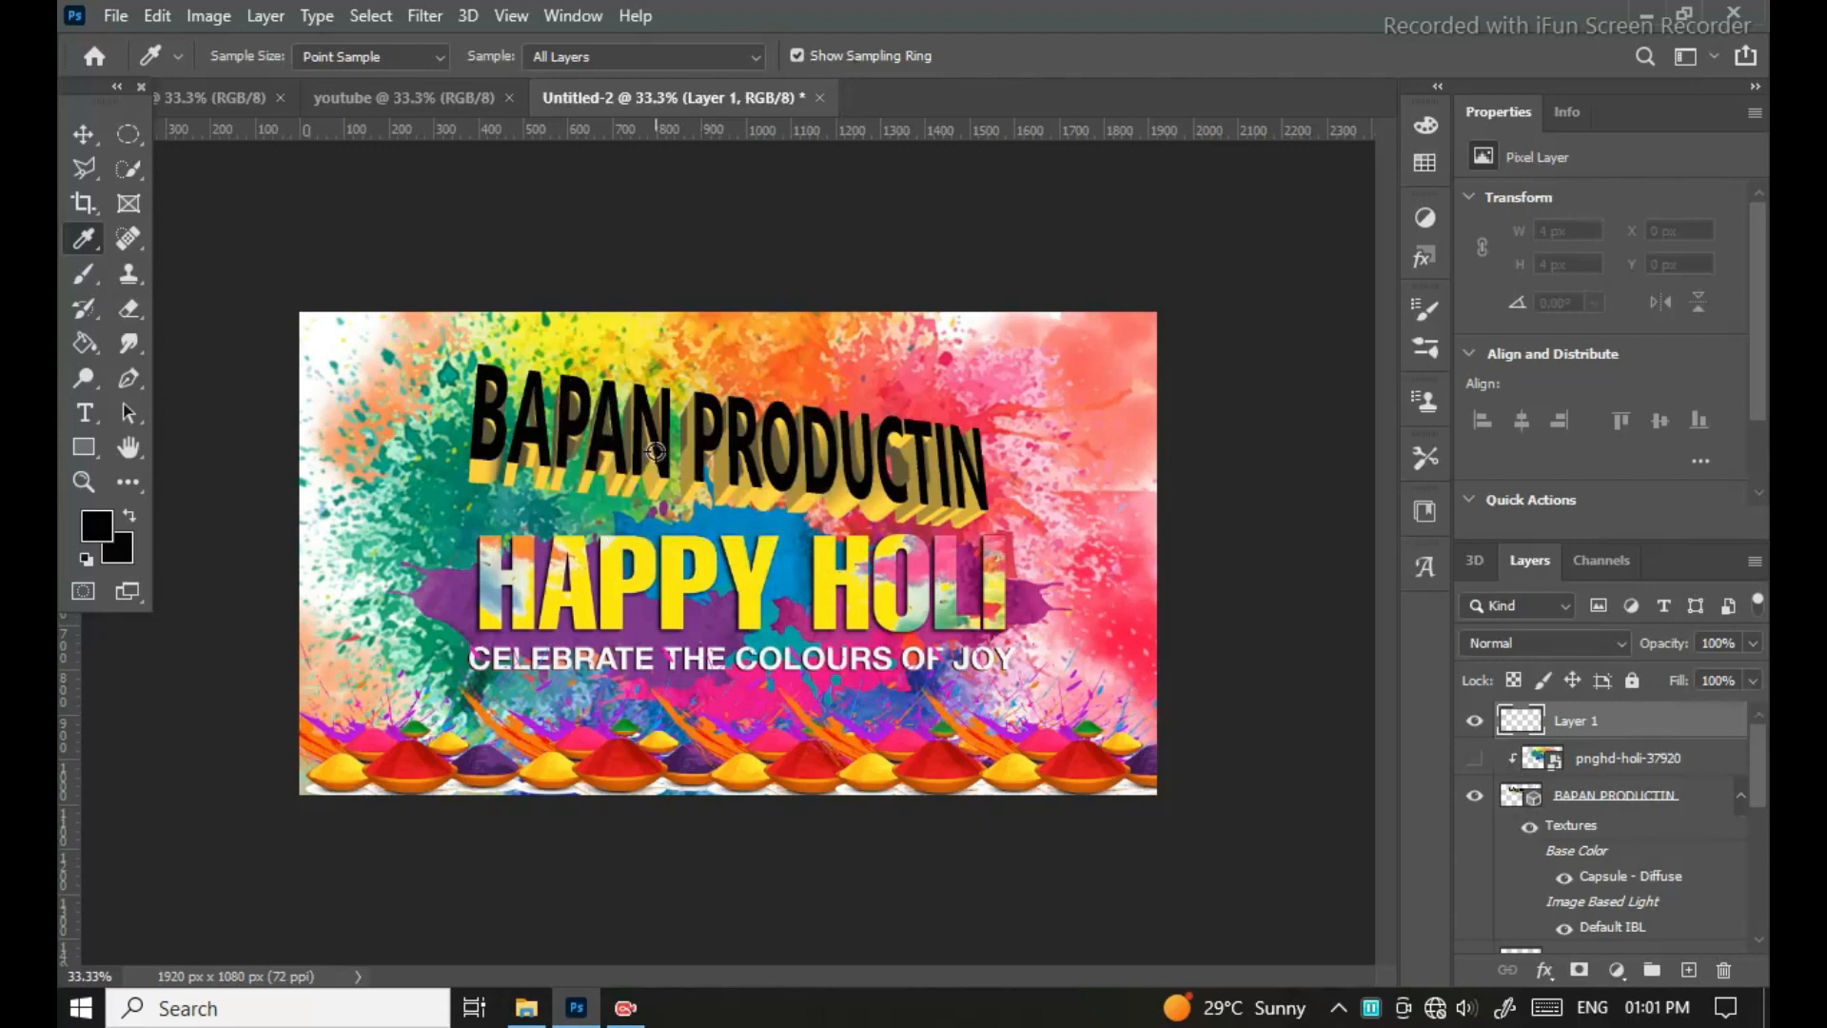
pyautogui.scroll(3, 698, 688)
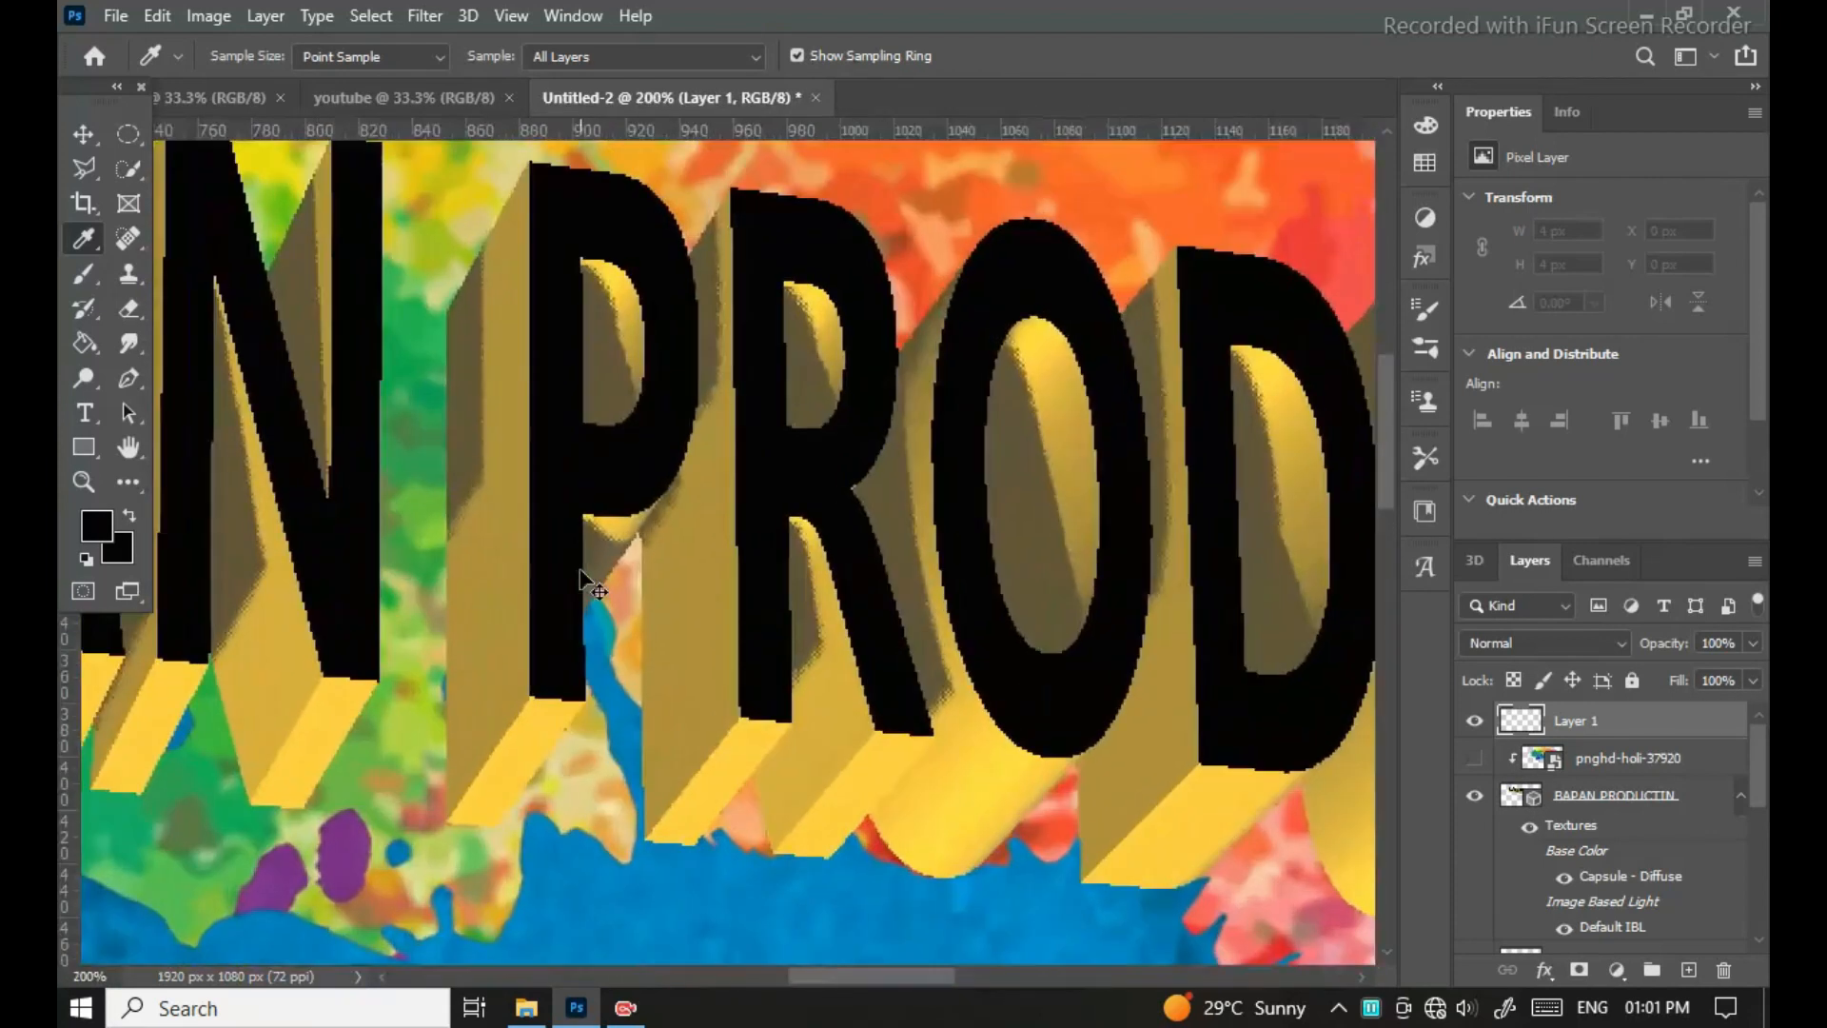
pyautogui.scroll(-3, 561, 561)
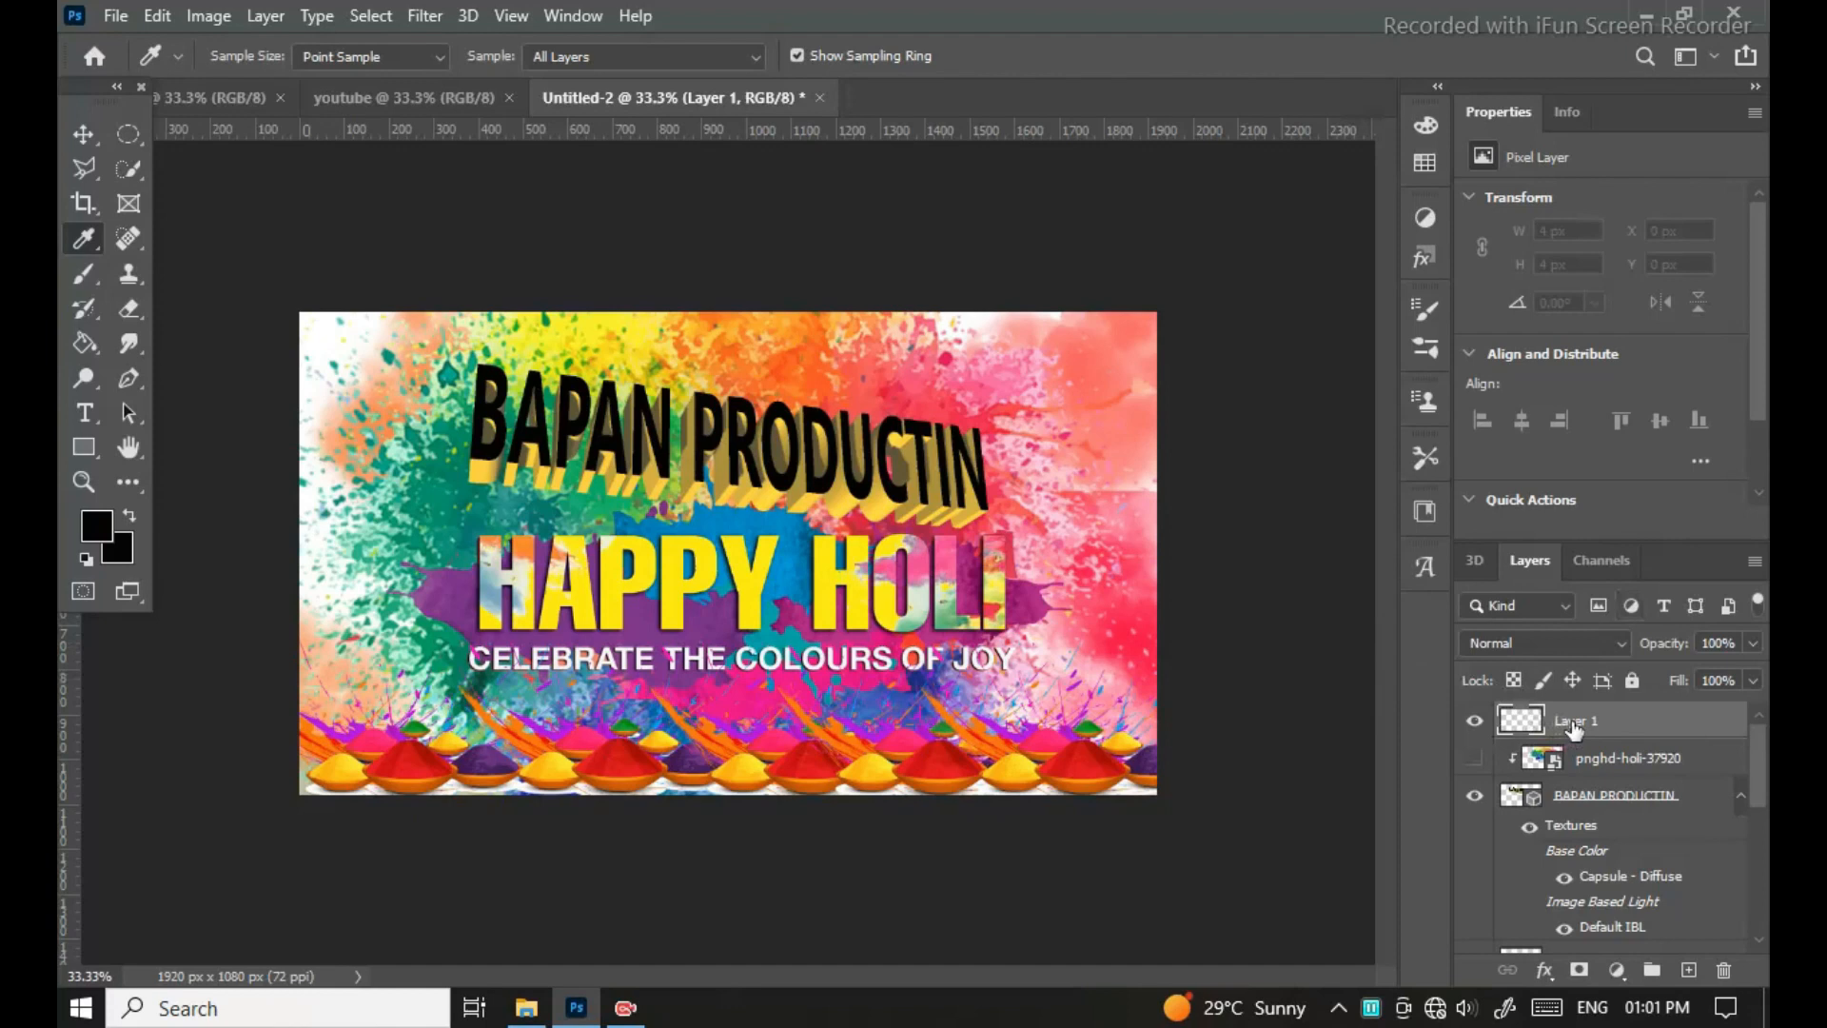
pyautogui.rightClick(1572, 758)
pyautogui.press('Escape')
pyautogui.click(1474, 758)
pyautogui.click(1474, 759)
pyautogui.click(1464, 759)
pyautogui.click(1463, 759)
pyautogui.click(1550, 802)
pyautogui.click(1552, 492)
pyautogui.click(1118, 304)
pyautogui.moveTo(1151, 388)
pyautogui.mouseDown()
pyautogui.moveTo(1167, 323)
pyautogui.moveTo(1191, 447)
pyautogui.mouseUp()
pyautogui.moveTo(1085, 304); pyautogui.dragTo(1118, 299)
pyautogui.click(1333, 267)
pyautogui.doubleClick(1520, 798)
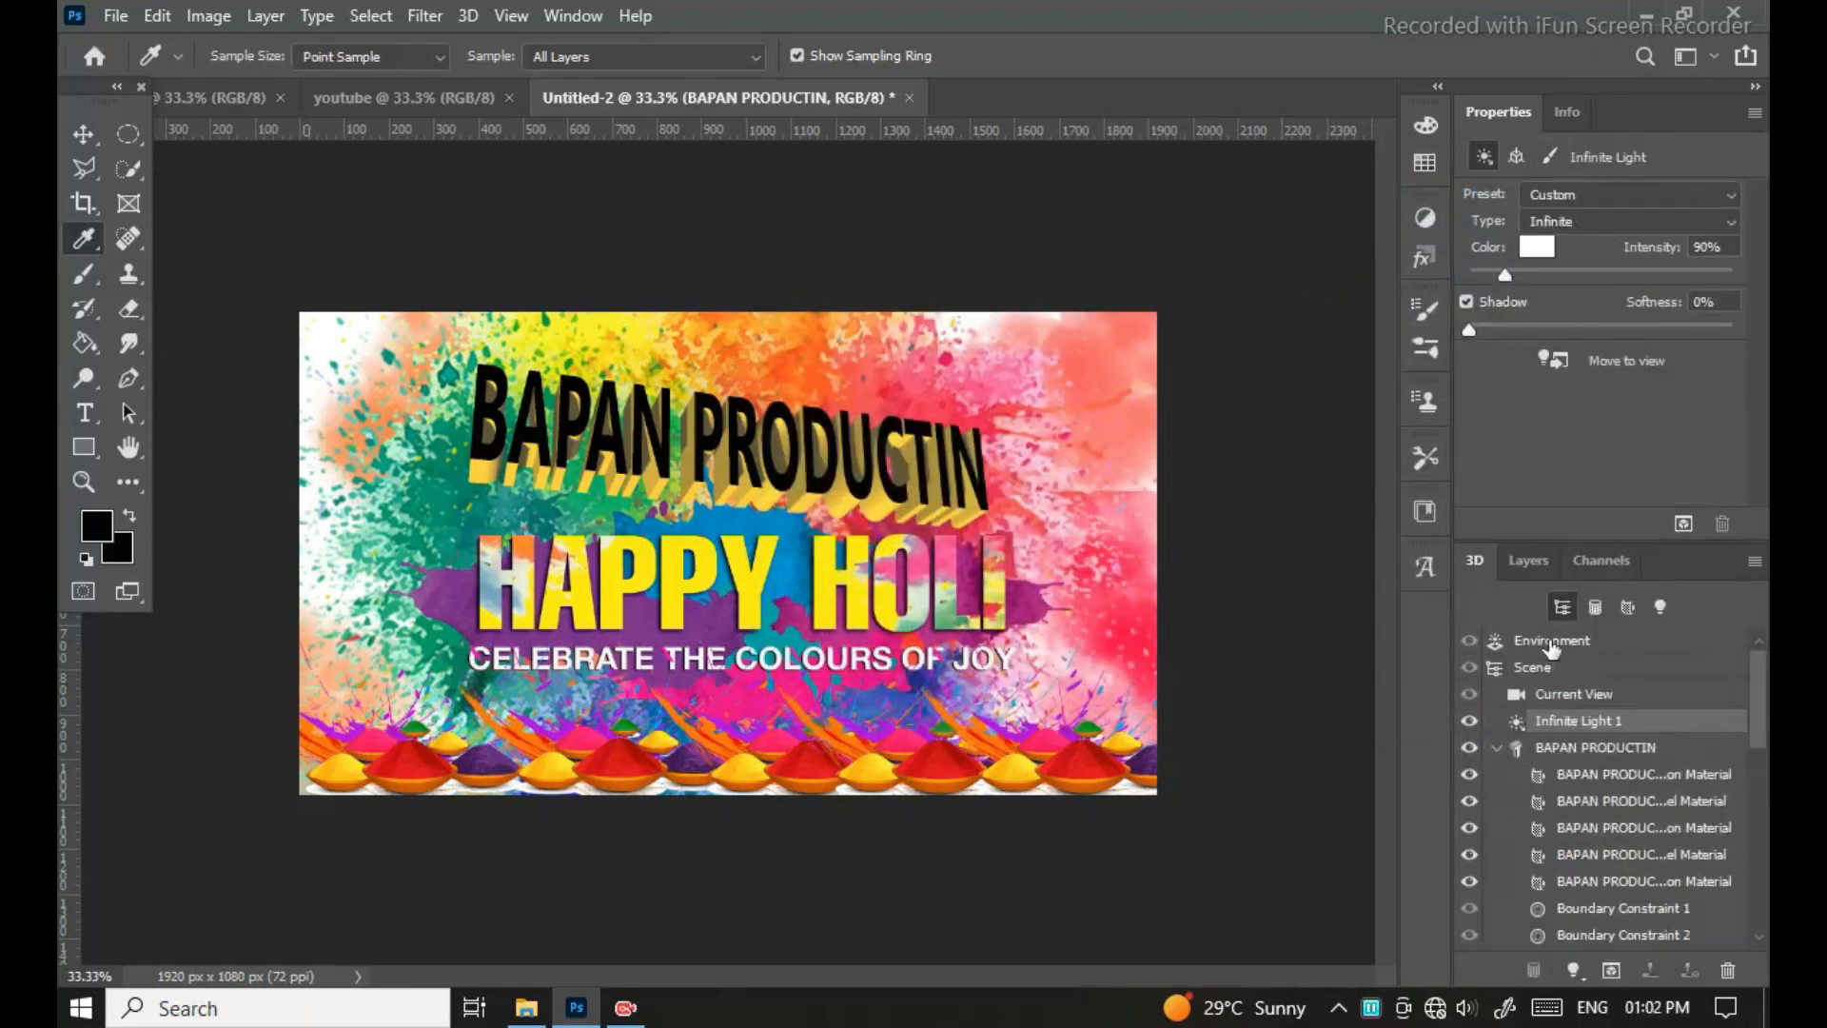
pyautogui.click(1527, 561)
# Step: Enable the Outer Glow layer style on the 3D BAPAN PRODUCTIN layer, with Inner Glow switched off
pyautogui.click(83, 134)
pyautogui.click(568, 419)
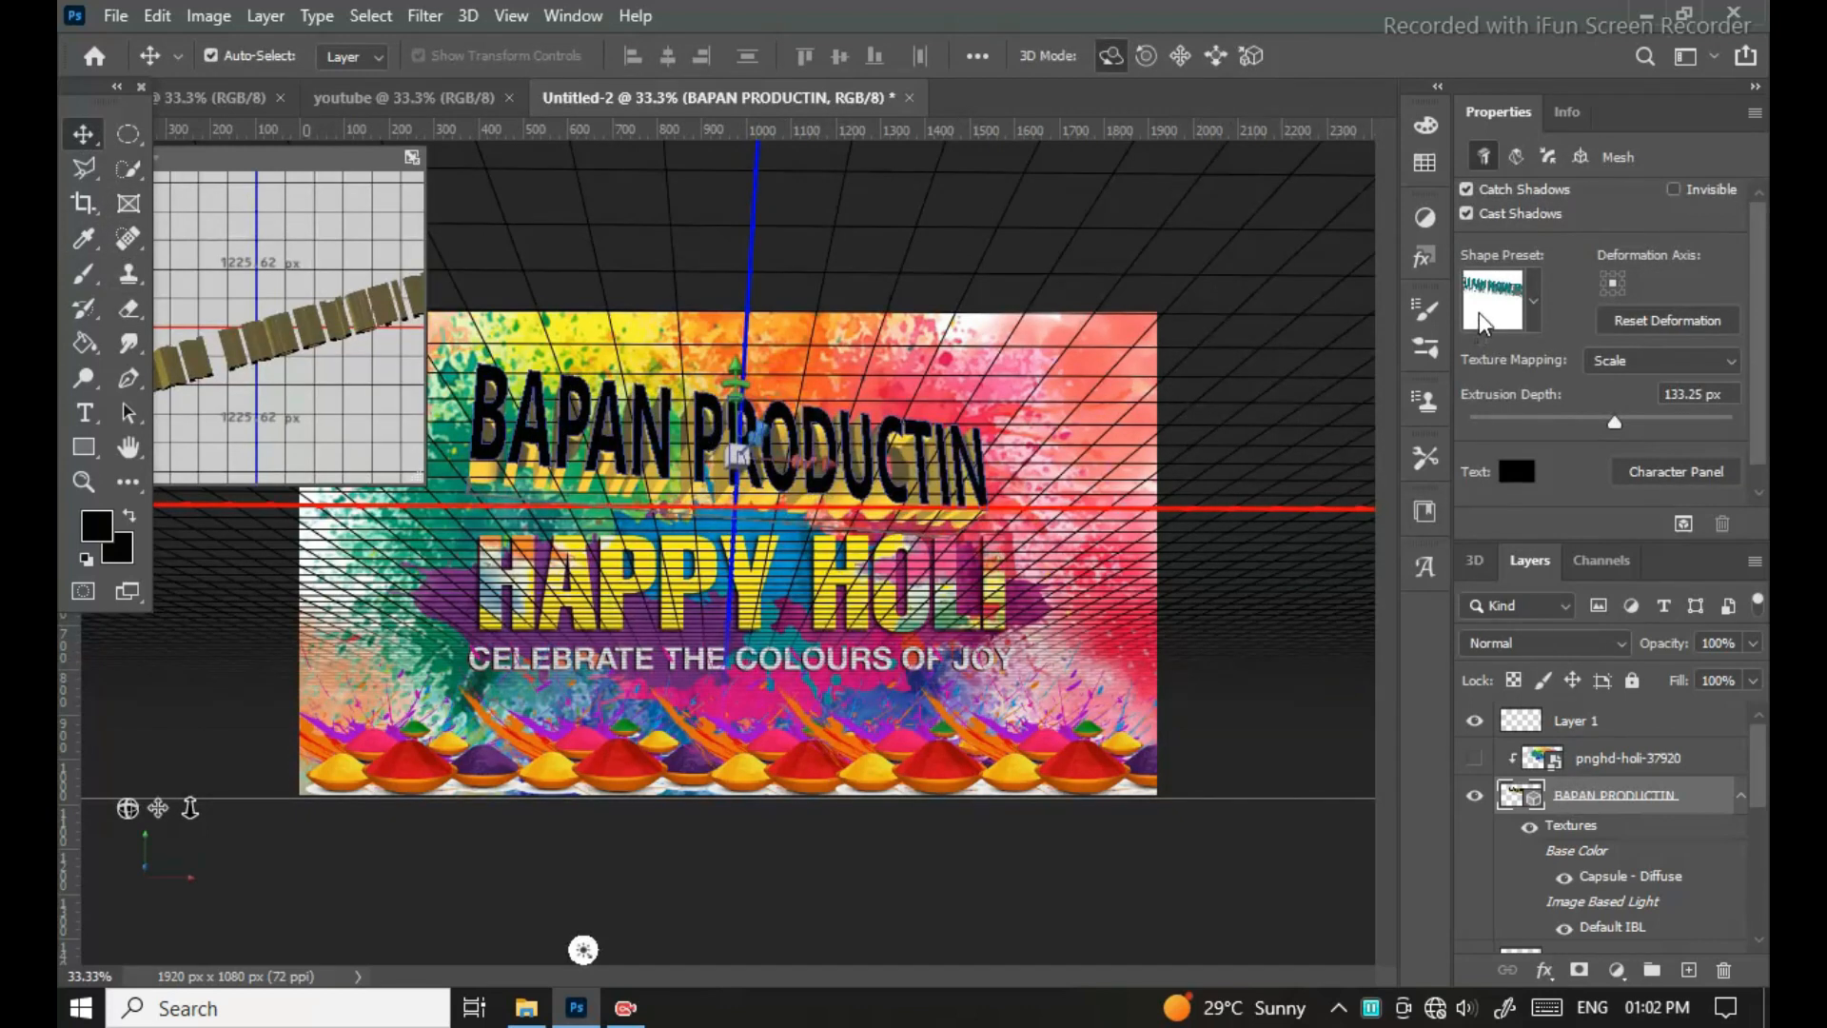
pyautogui.doubleClick(1721, 801)
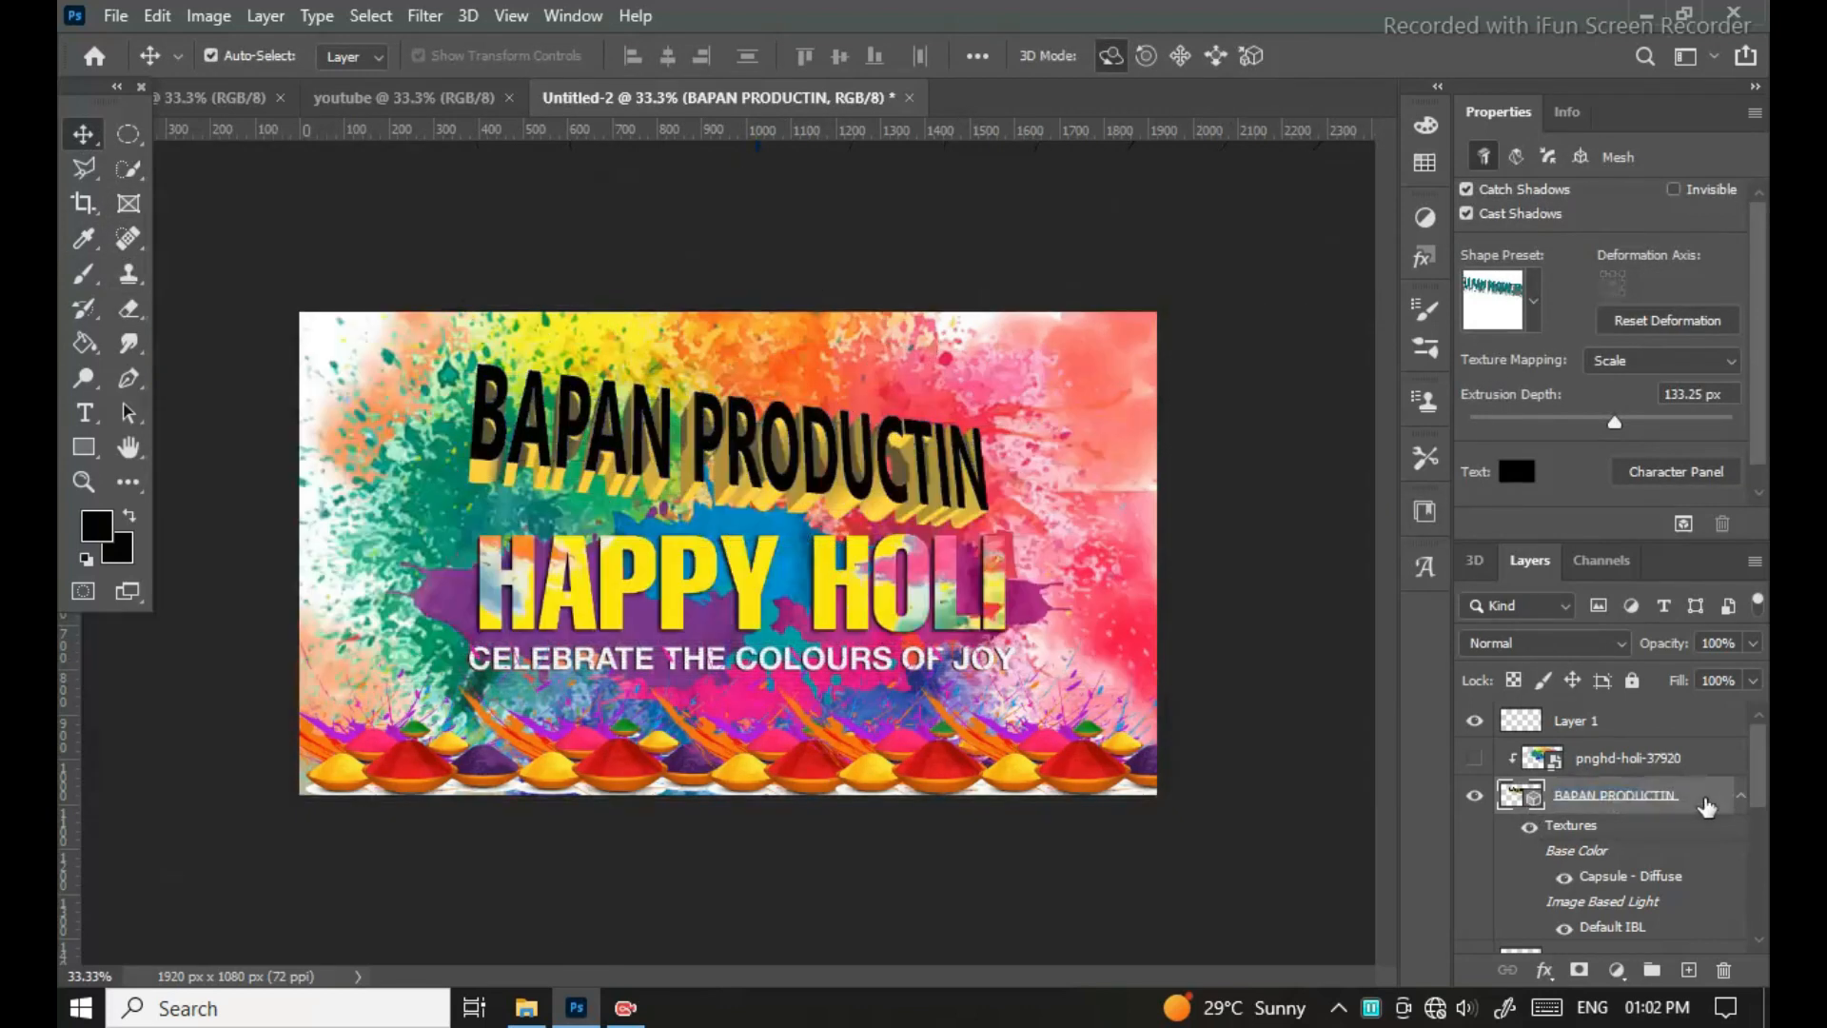
pyautogui.click(648, 413)
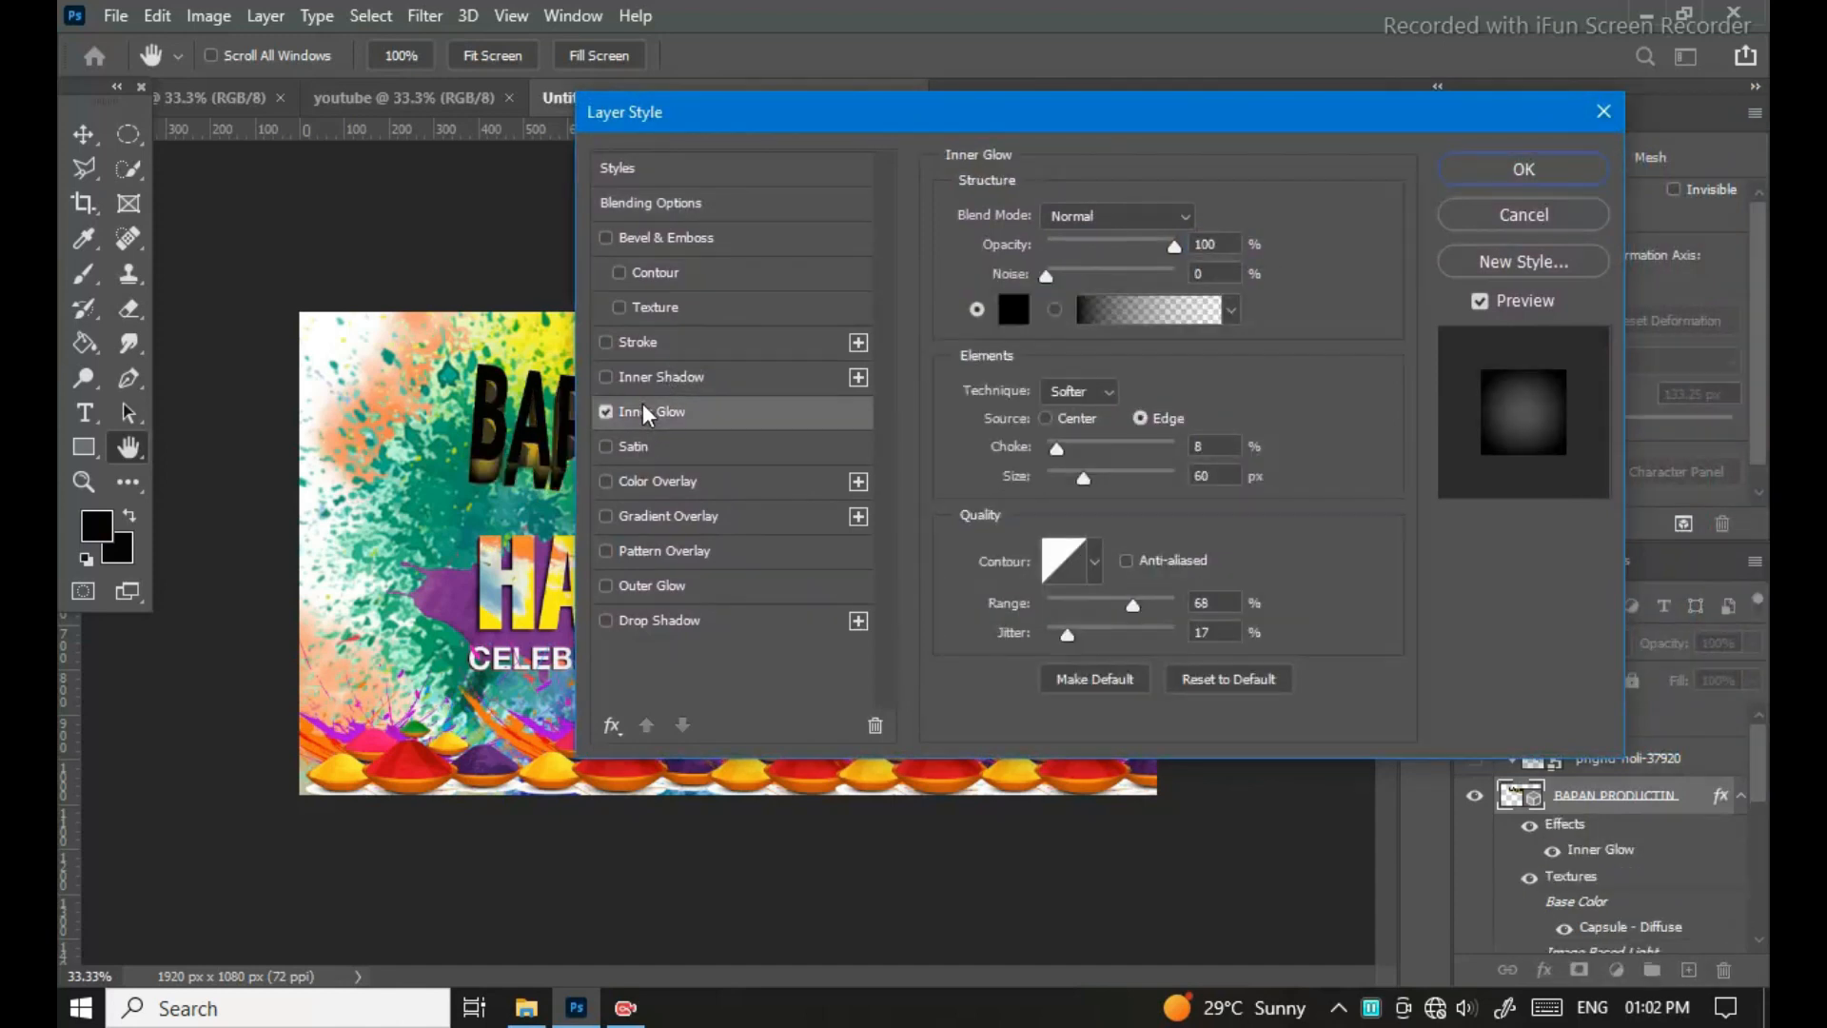
pyautogui.click(606, 411)
pyautogui.click(605, 585)
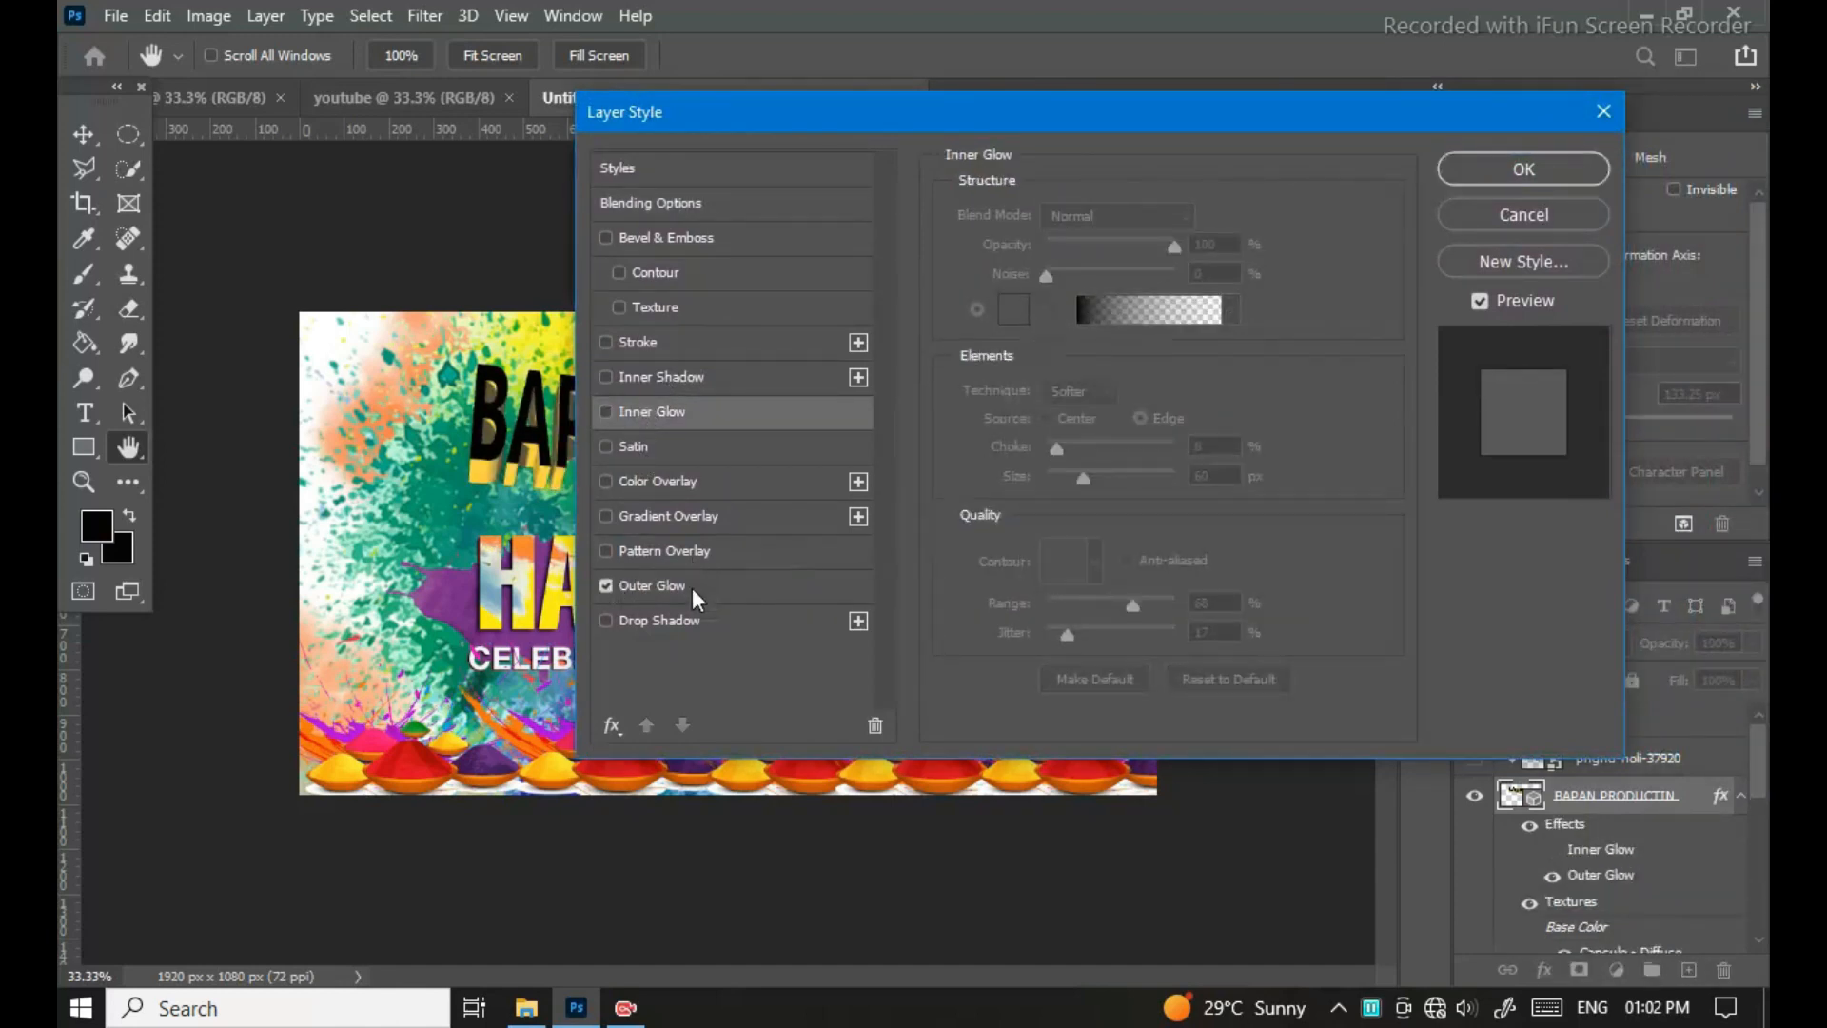
pyautogui.click(693, 594)
# Step: Give the outer glow a golden yellow sampled from the letters' extruded sides, with 34% spread and 10 px size, and apply it
pyautogui.moveTo(1050, 420); pyautogui.dragTo(1151, 579)
pyautogui.click(1014, 309)
pyautogui.click(1118, 272)
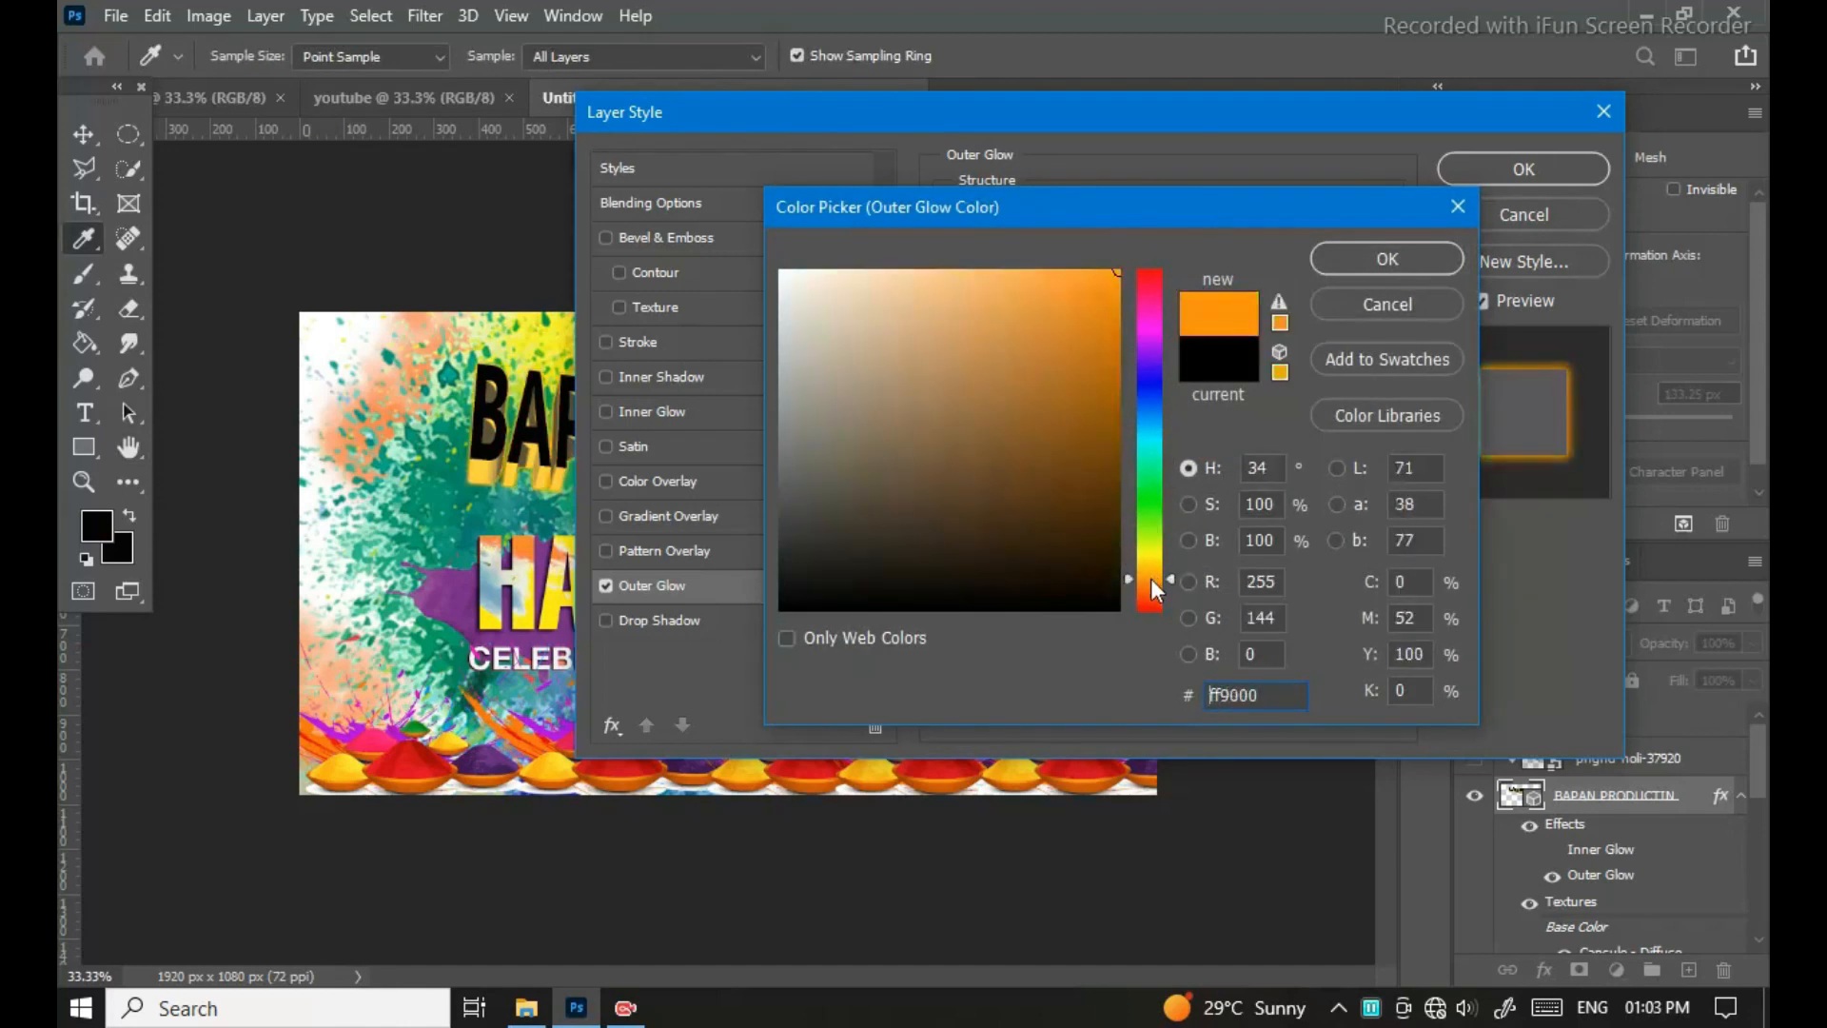
pyautogui.click(483, 471)
pyautogui.click(1329, 271)
pyautogui.moveTo(1076, 421)
pyautogui.mouseDown()
pyautogui.moveTo(1163, 430)
pyautogui.moveTo(1075, 435)
pyautogui.mouseUp()
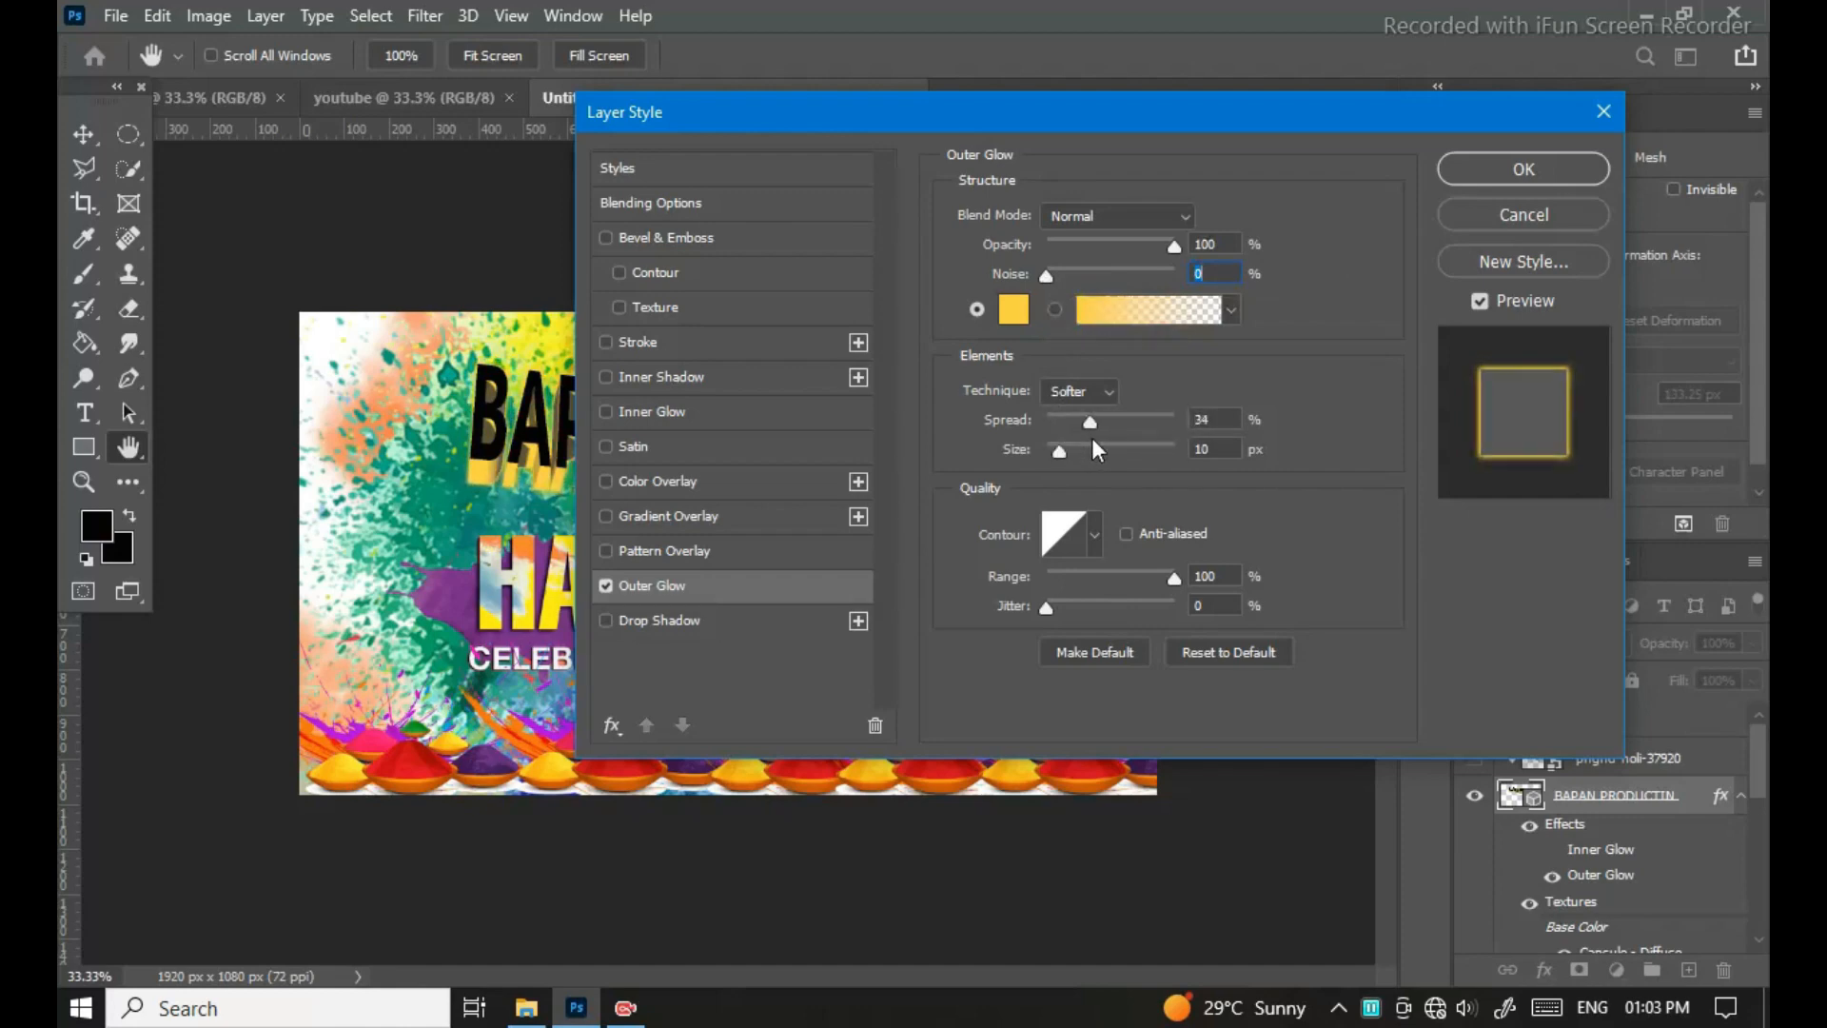
pyautogui.click(1524, 168)
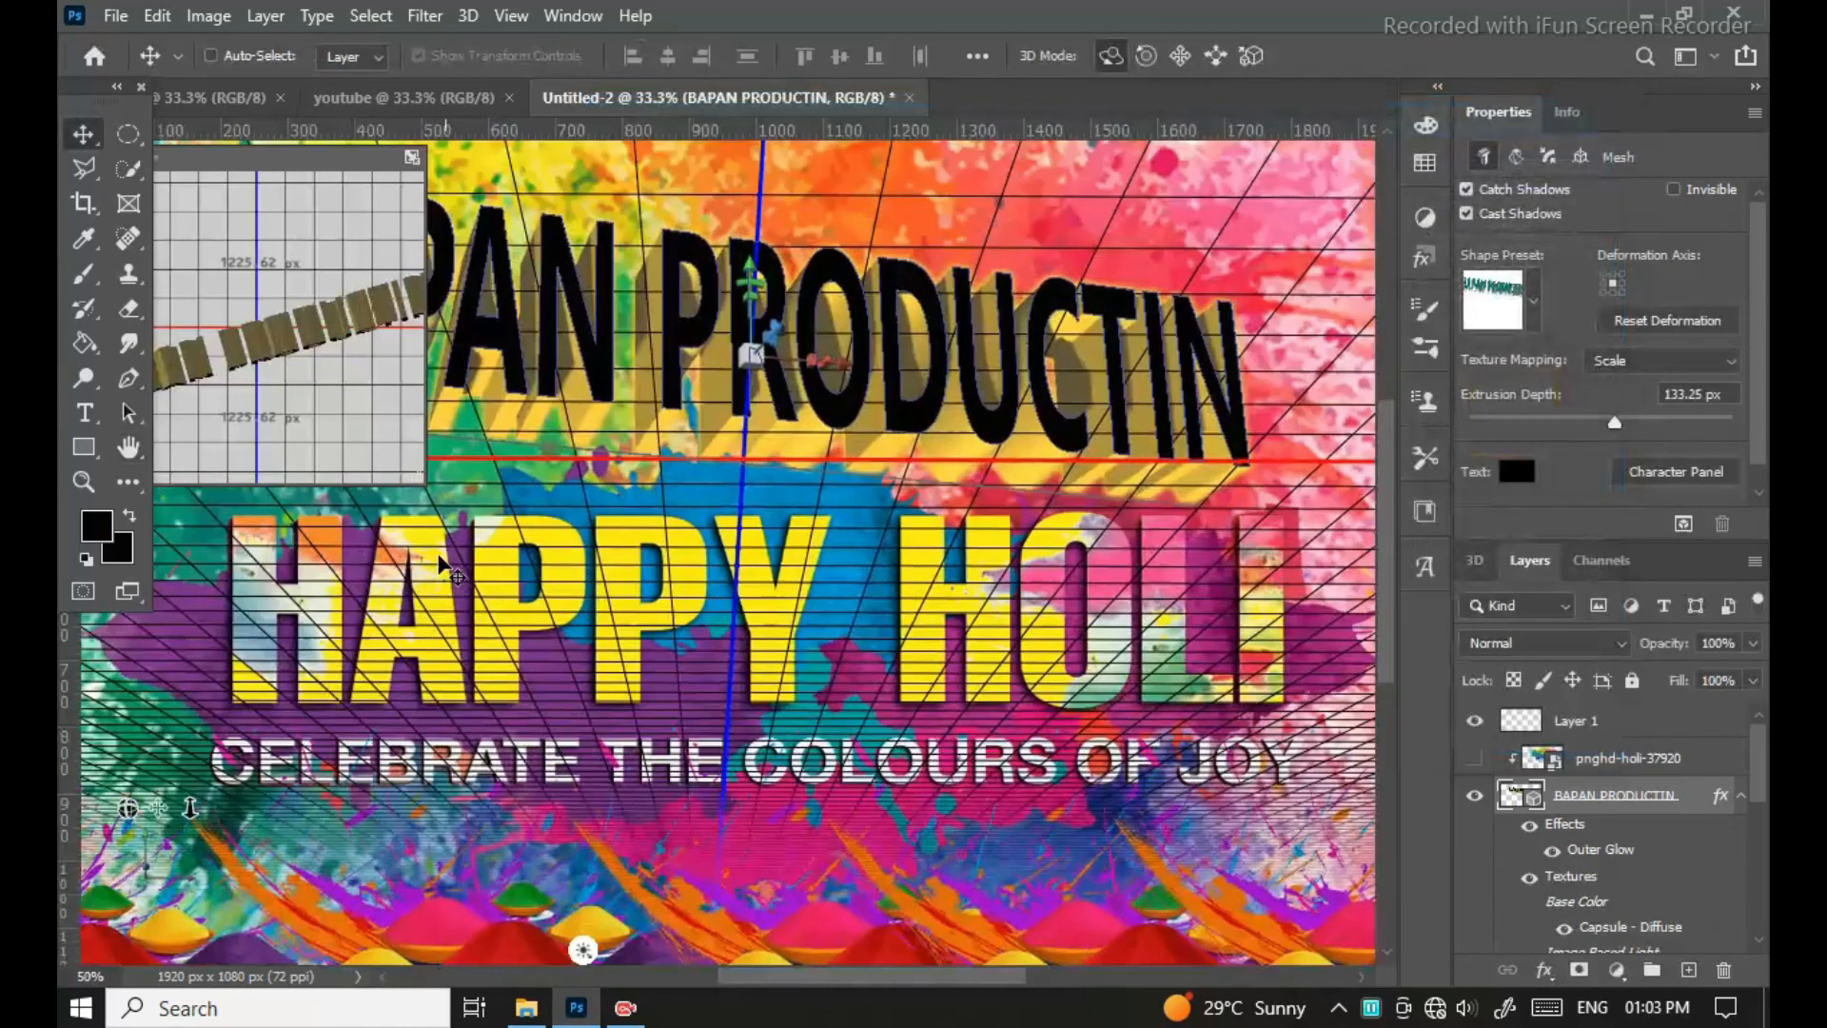
# Step: Delete the empty Layer 1 above pnghd-holi-37920
pyautogui.hotkey('ctrl', '-')
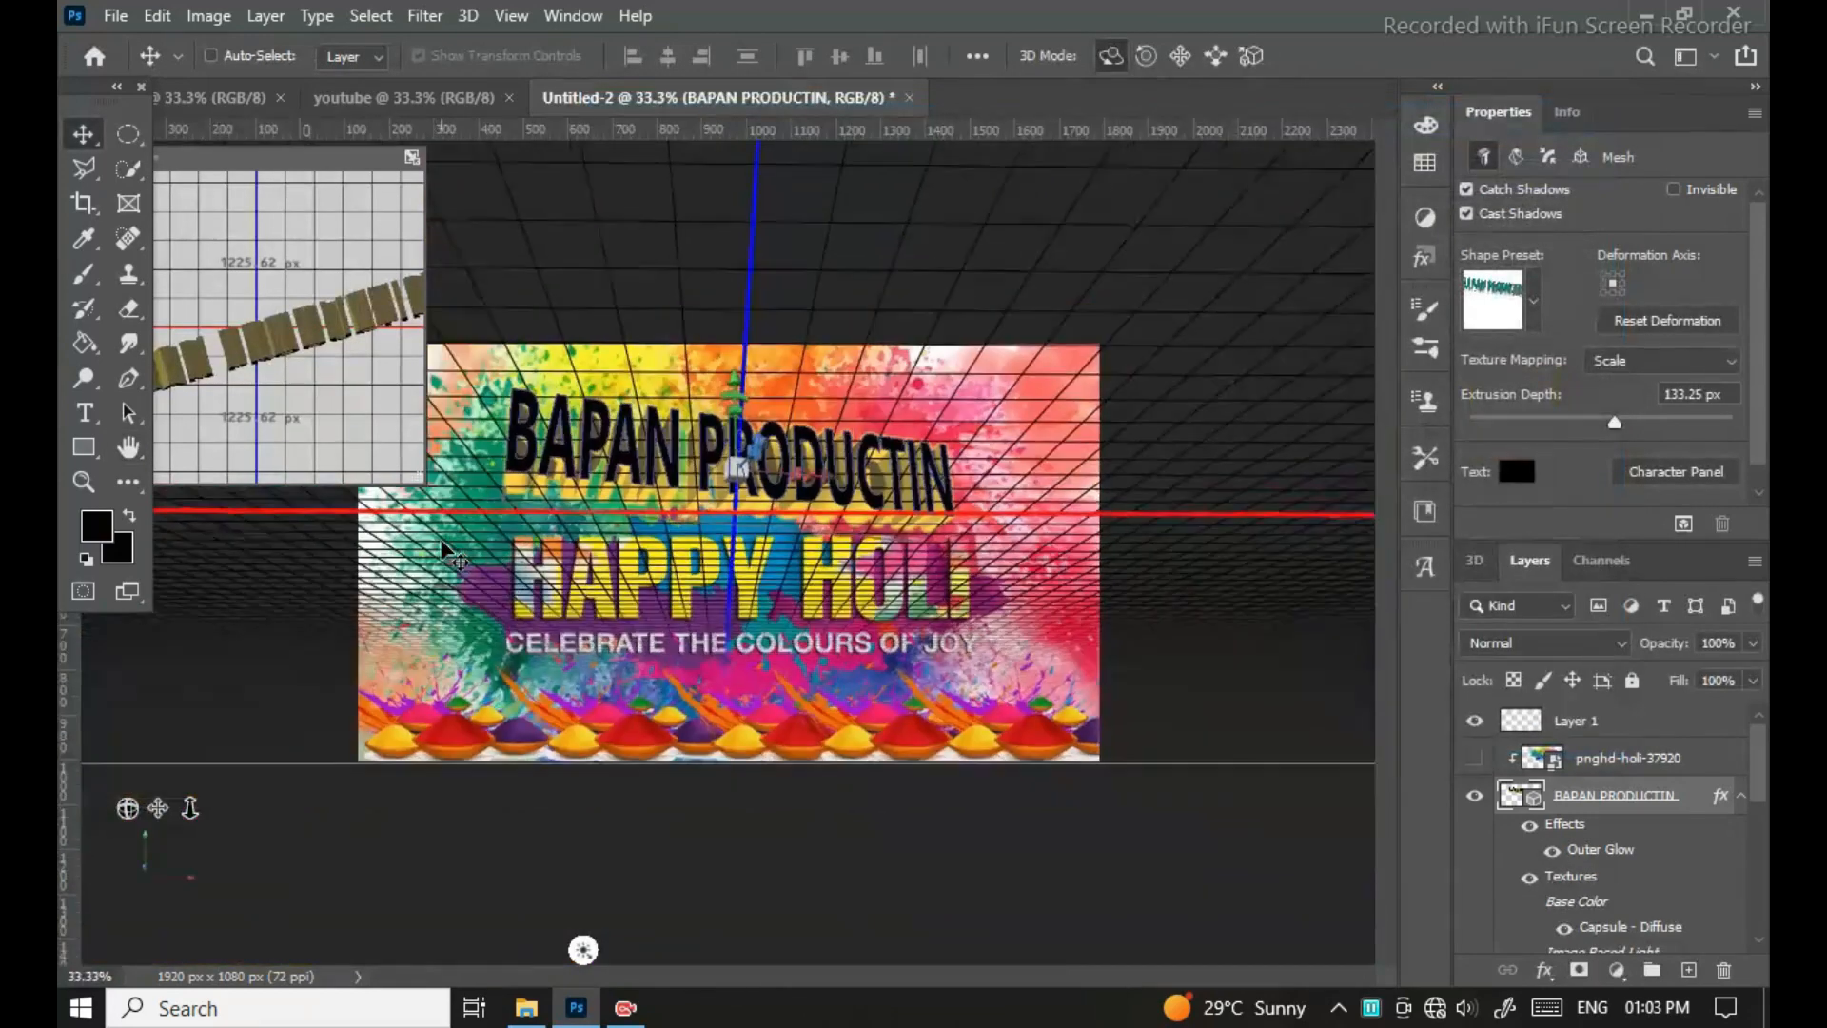
pyautogui.click(1587, 725)
pyautogui.press('Delete')
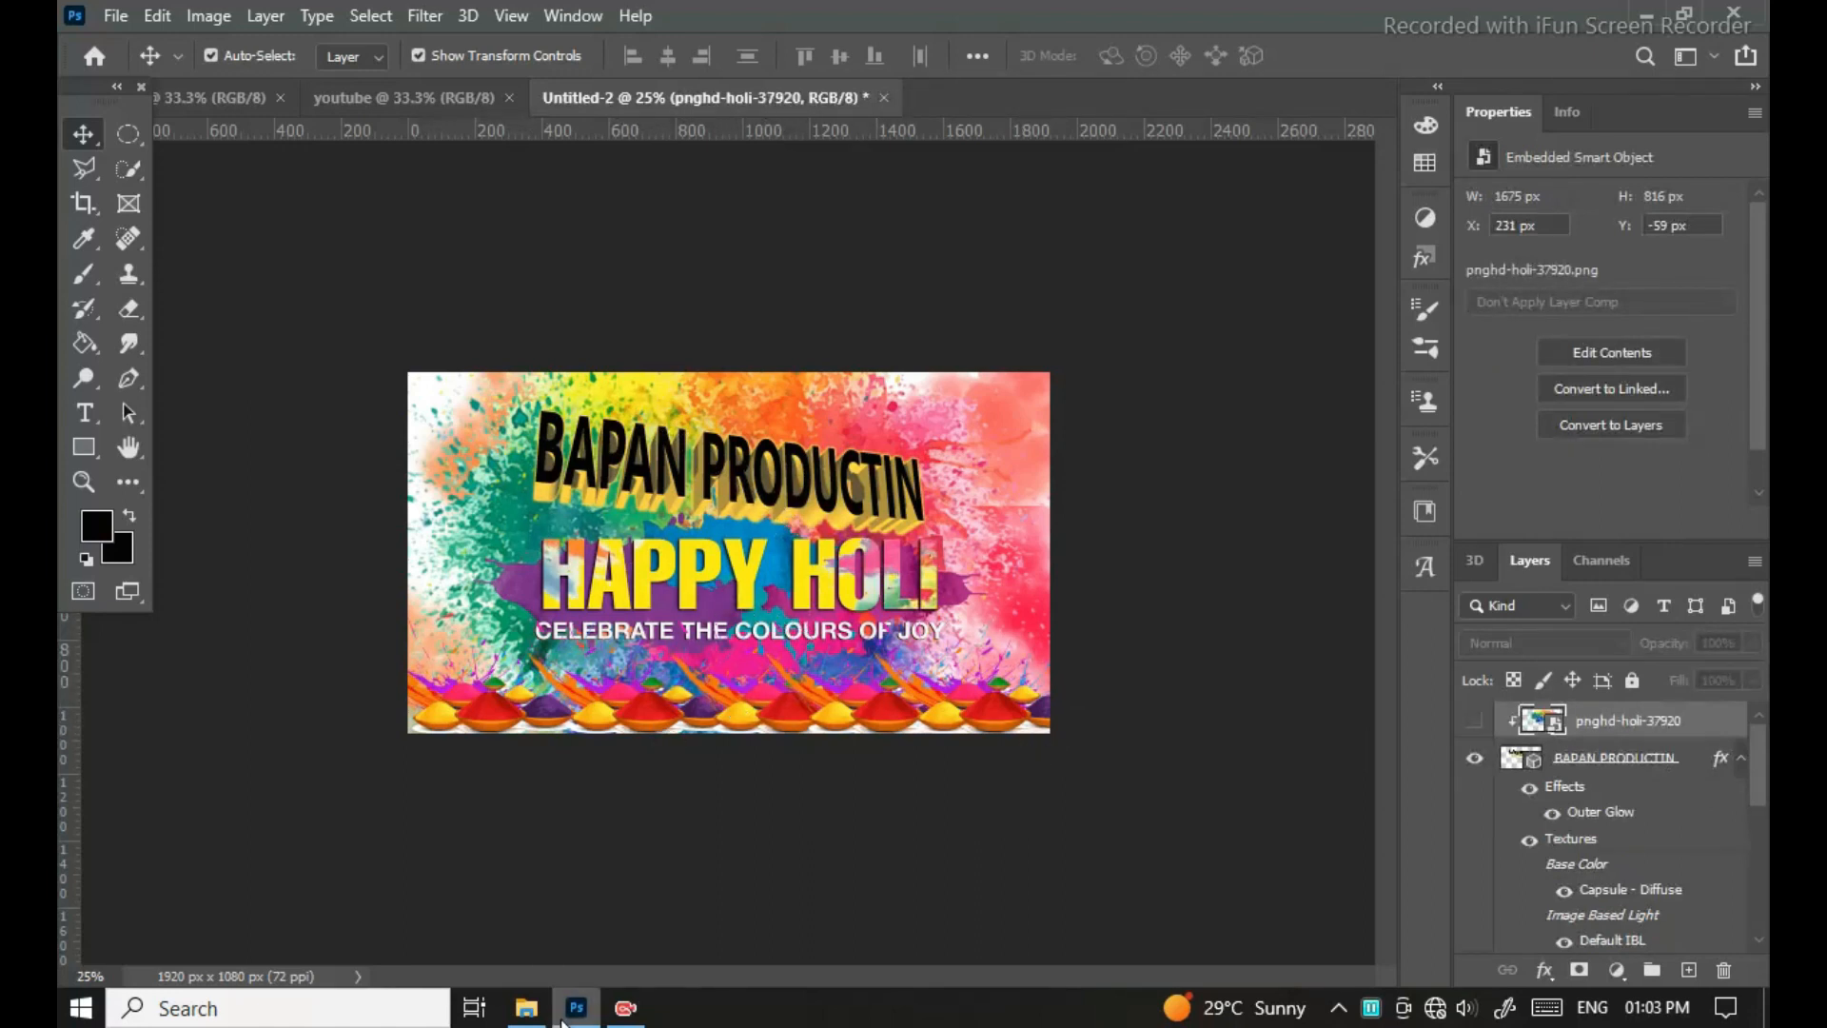
# Step: Switch to File Explorer, browse into the pixelLab folder and place the photoshop-png-logo-22536 image on the banner
pyautogui.click(526, 1008)
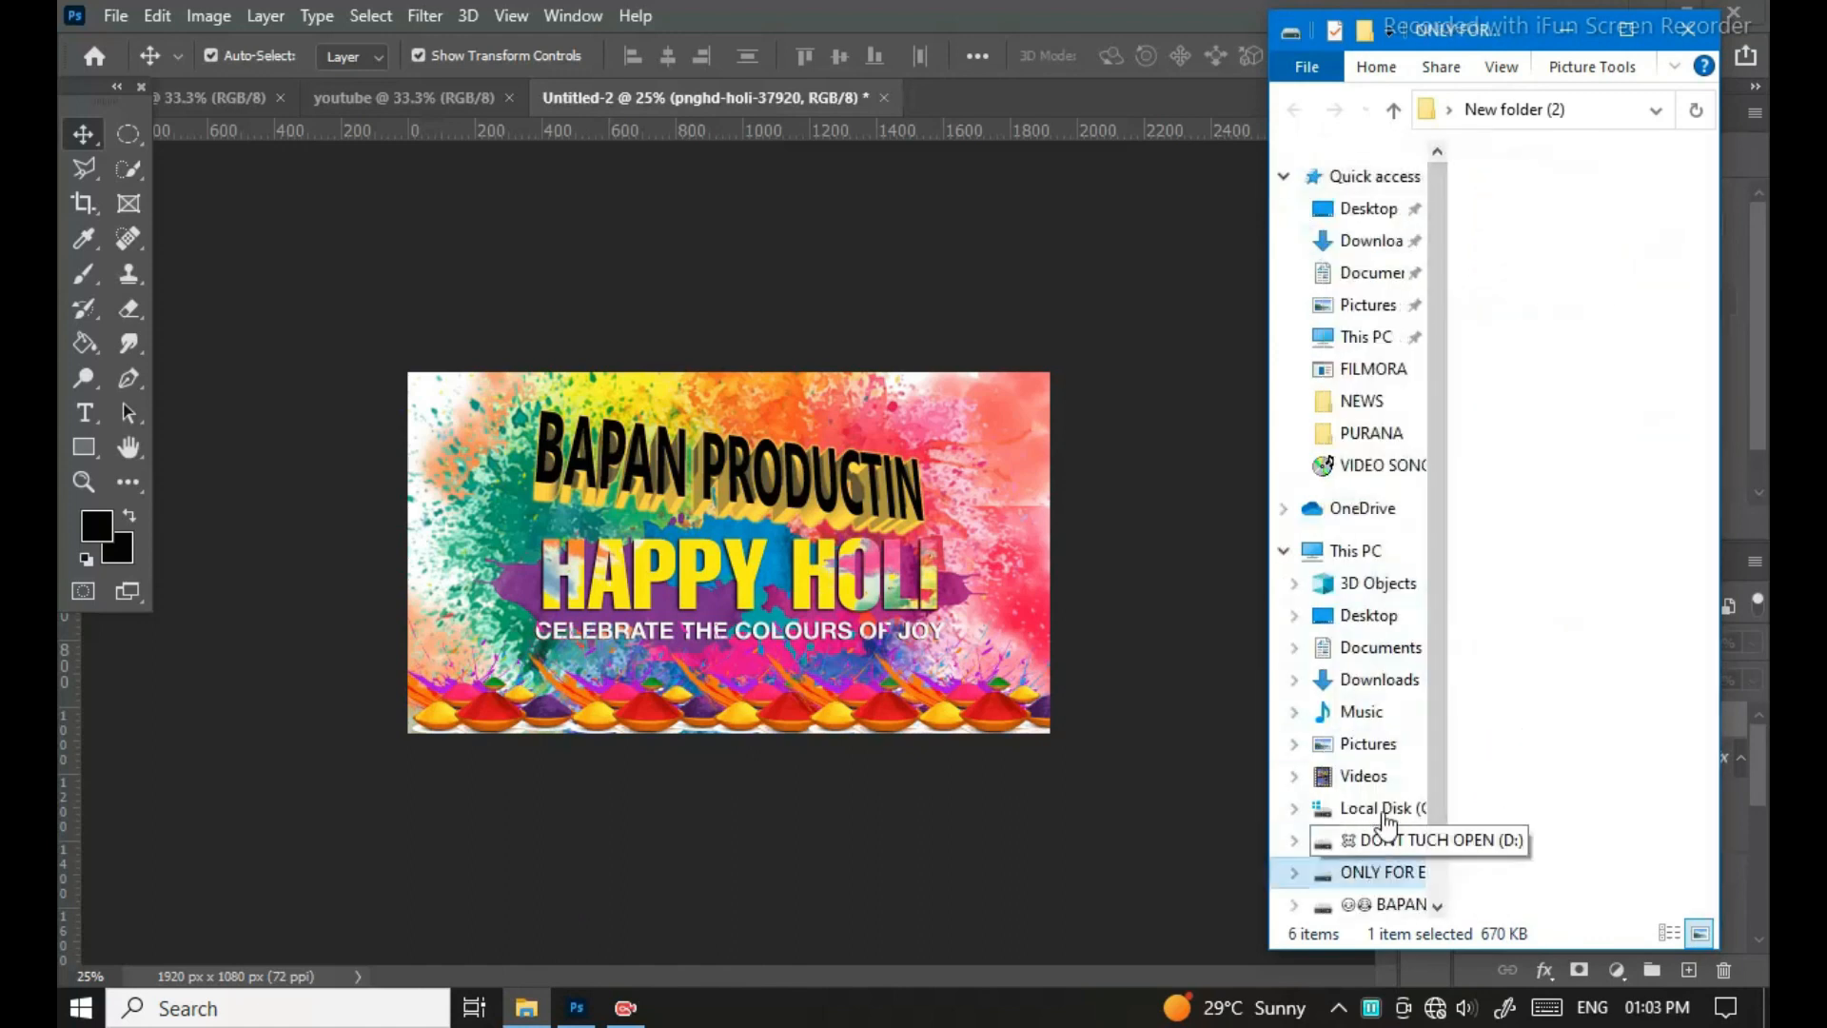
pyautogui.click(1380, 872)
pyautogui.doubleClick(1638, 733)
pyautogui.moveTo(1450, 468); pyautogui.dragTo(1333, 469)
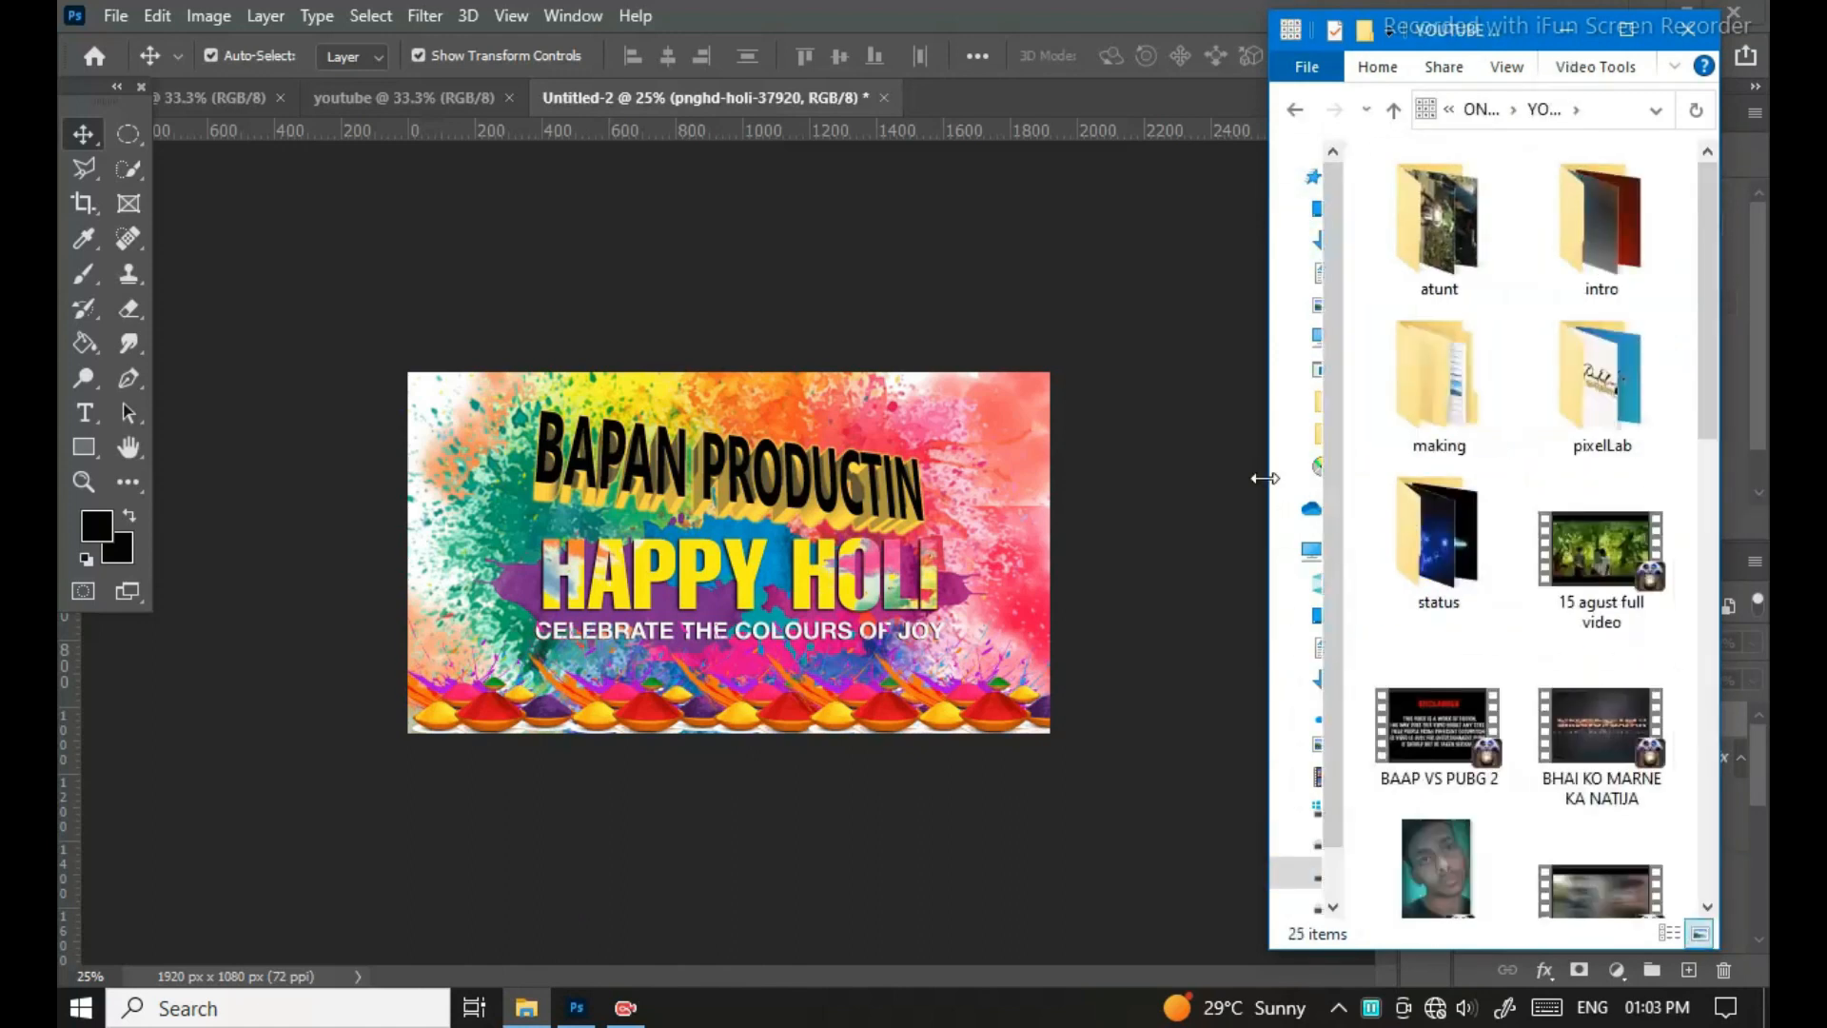
pyautogui.doubleClick(1602, 381)
pyautogui.doubleClick(1571, 342)
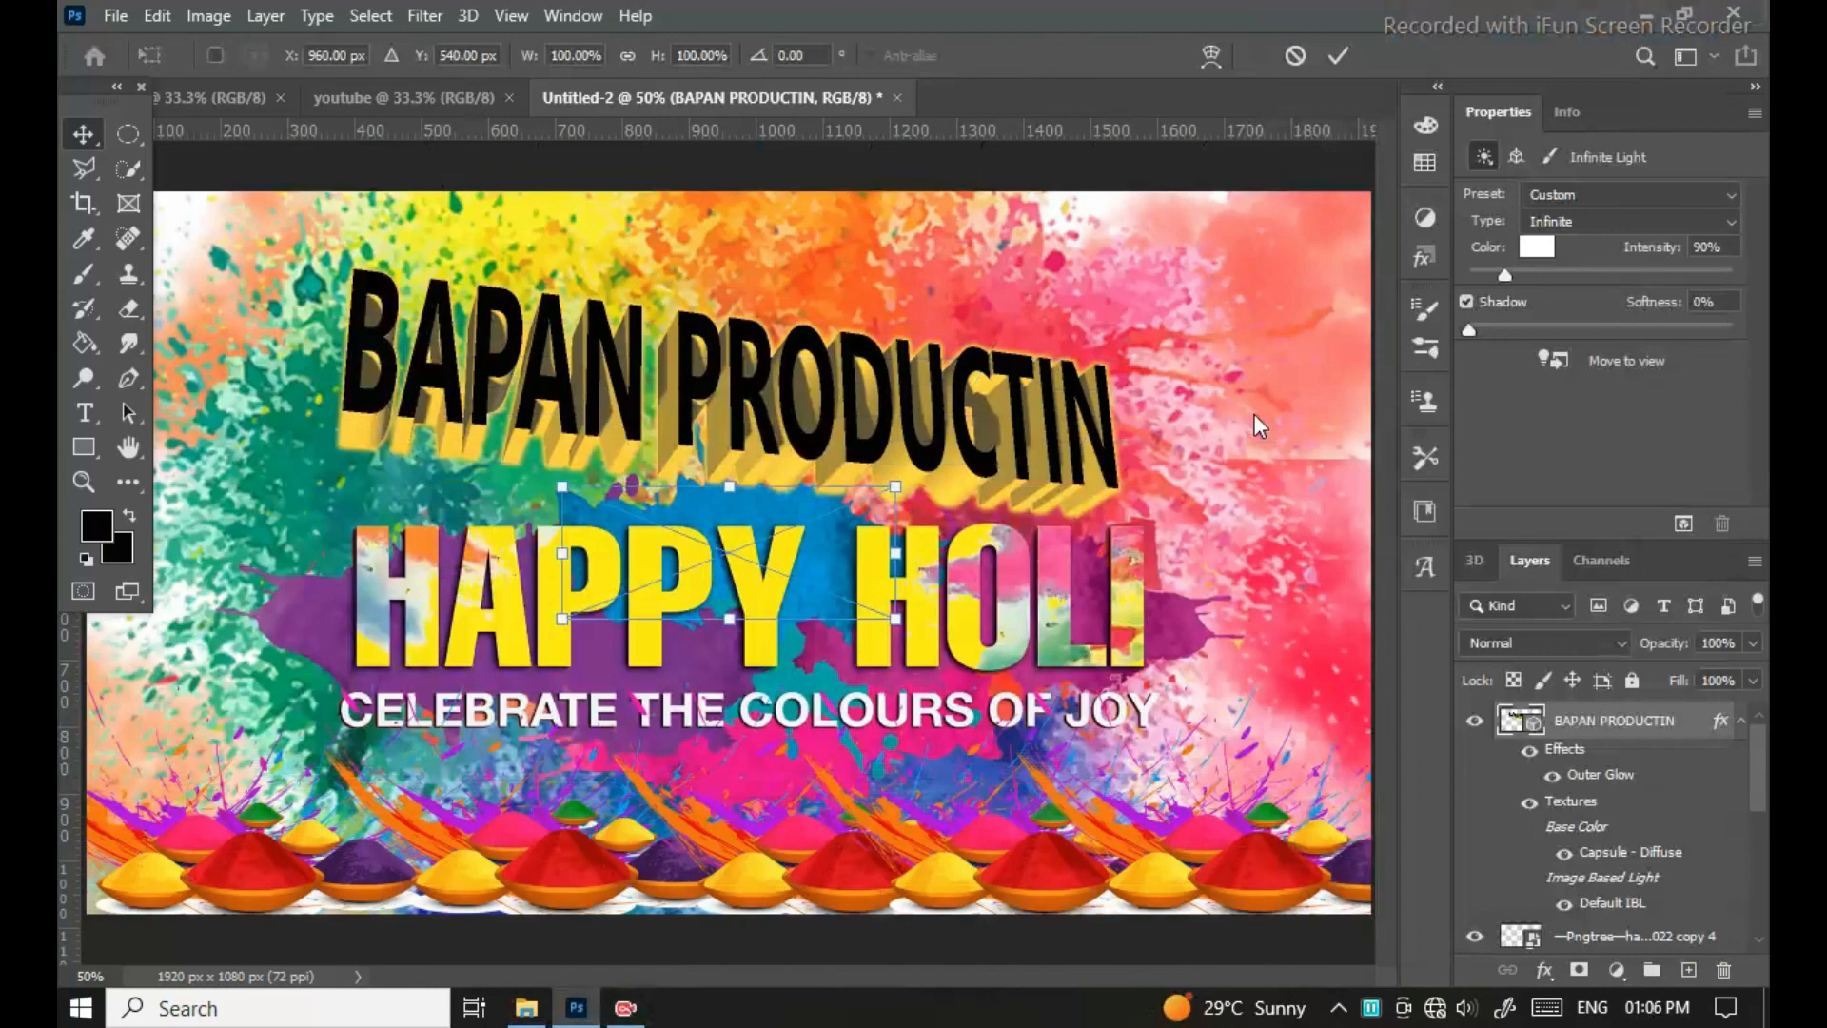
# Step: Scale the Adobe Photoshop logo to about 340 x 101 px and place it against the banner's right edge beside the BAPAN PRODUCTIN text
pyautogui.moveTo(617, 579); pyautogui.dragTo(395, 513)
pyautogui.moveTo(335, 568); pyautogui.dragTo(448, 511)
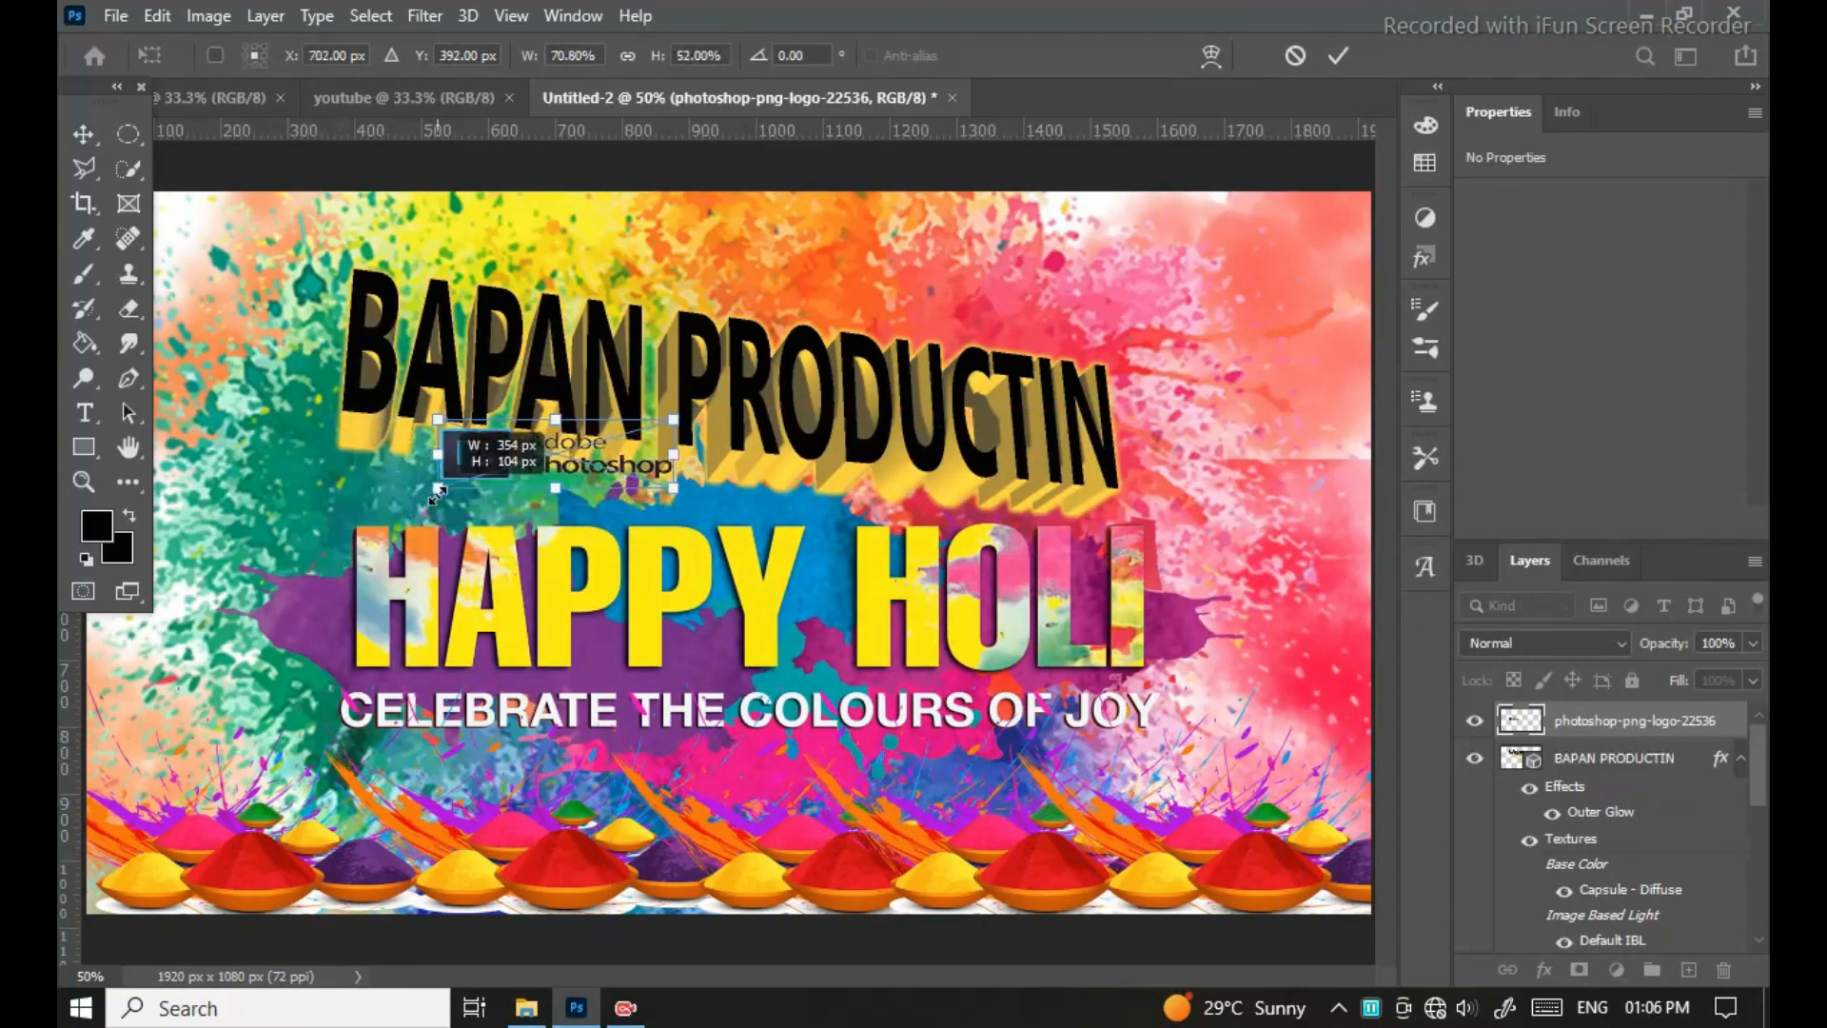
pyautogui.moveTo(533, 466); pyautogui.dragTo(1232, 457)
pyautogui.press('Return')
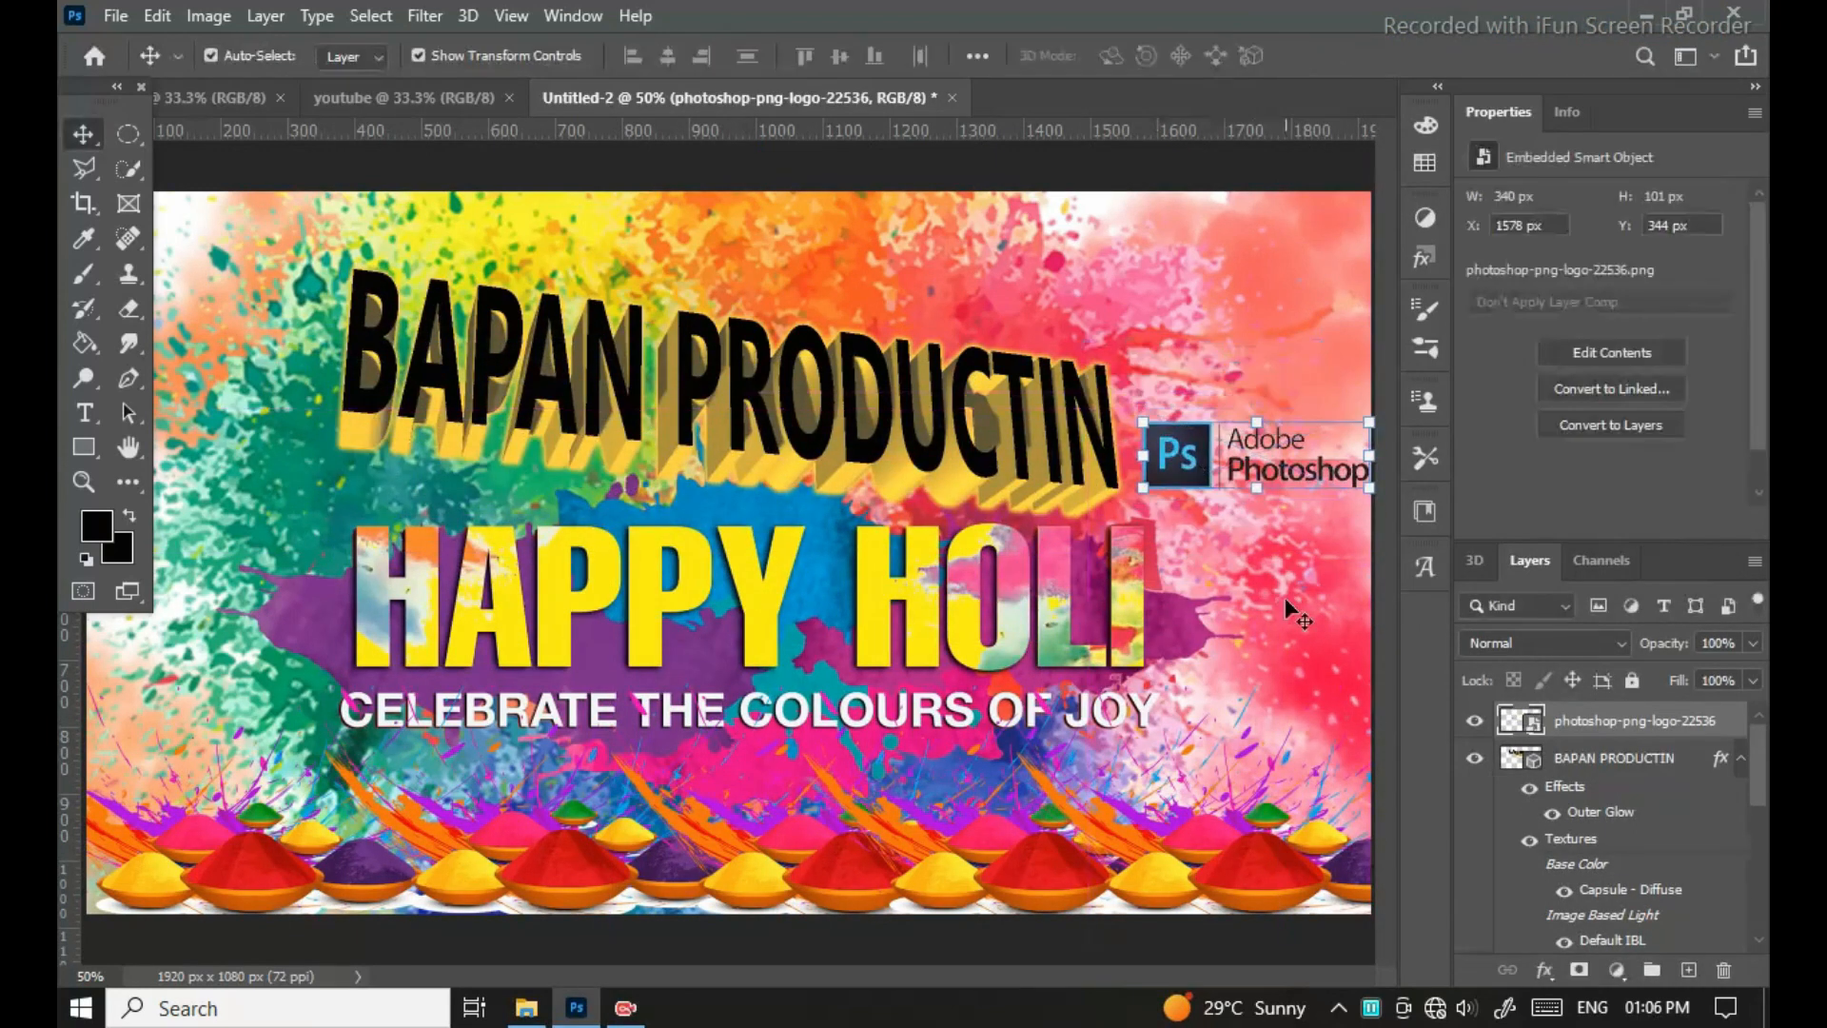
pyautogui.hotkey('ctrl', '-')
pyautogui.hotkey('ctrl', '-')
pyautogui.click(1203, 512)
pyautogui.hotkey('ctrl', '+')
pyautogui.hotkey('ctrl', '+')
pyautogui.hotkey('ctrl', '0')
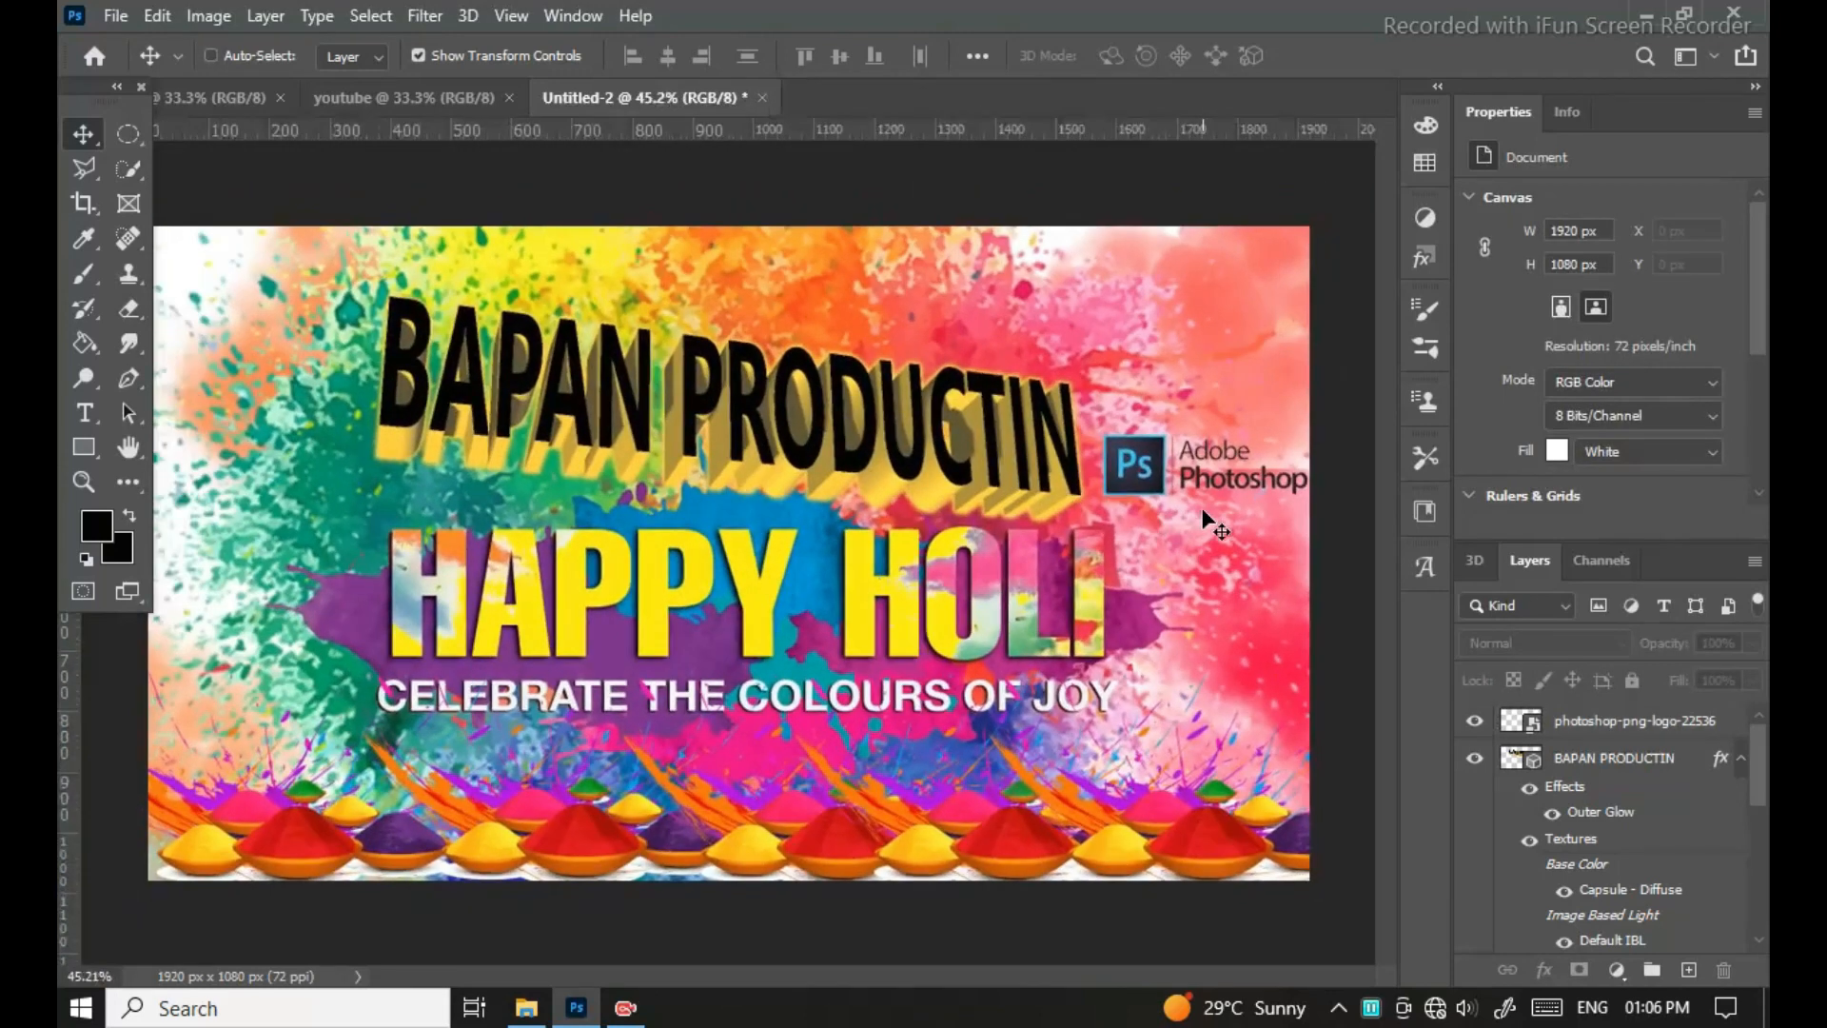
# Step: Add a Hue/Saturation adjustment clipped to the photoshop-png-logo-22536 layer with saturation +42
pyautogui.click(1598, 720)
pyautogui.click(1616, 970)
pyautogui.click(1658, 718)
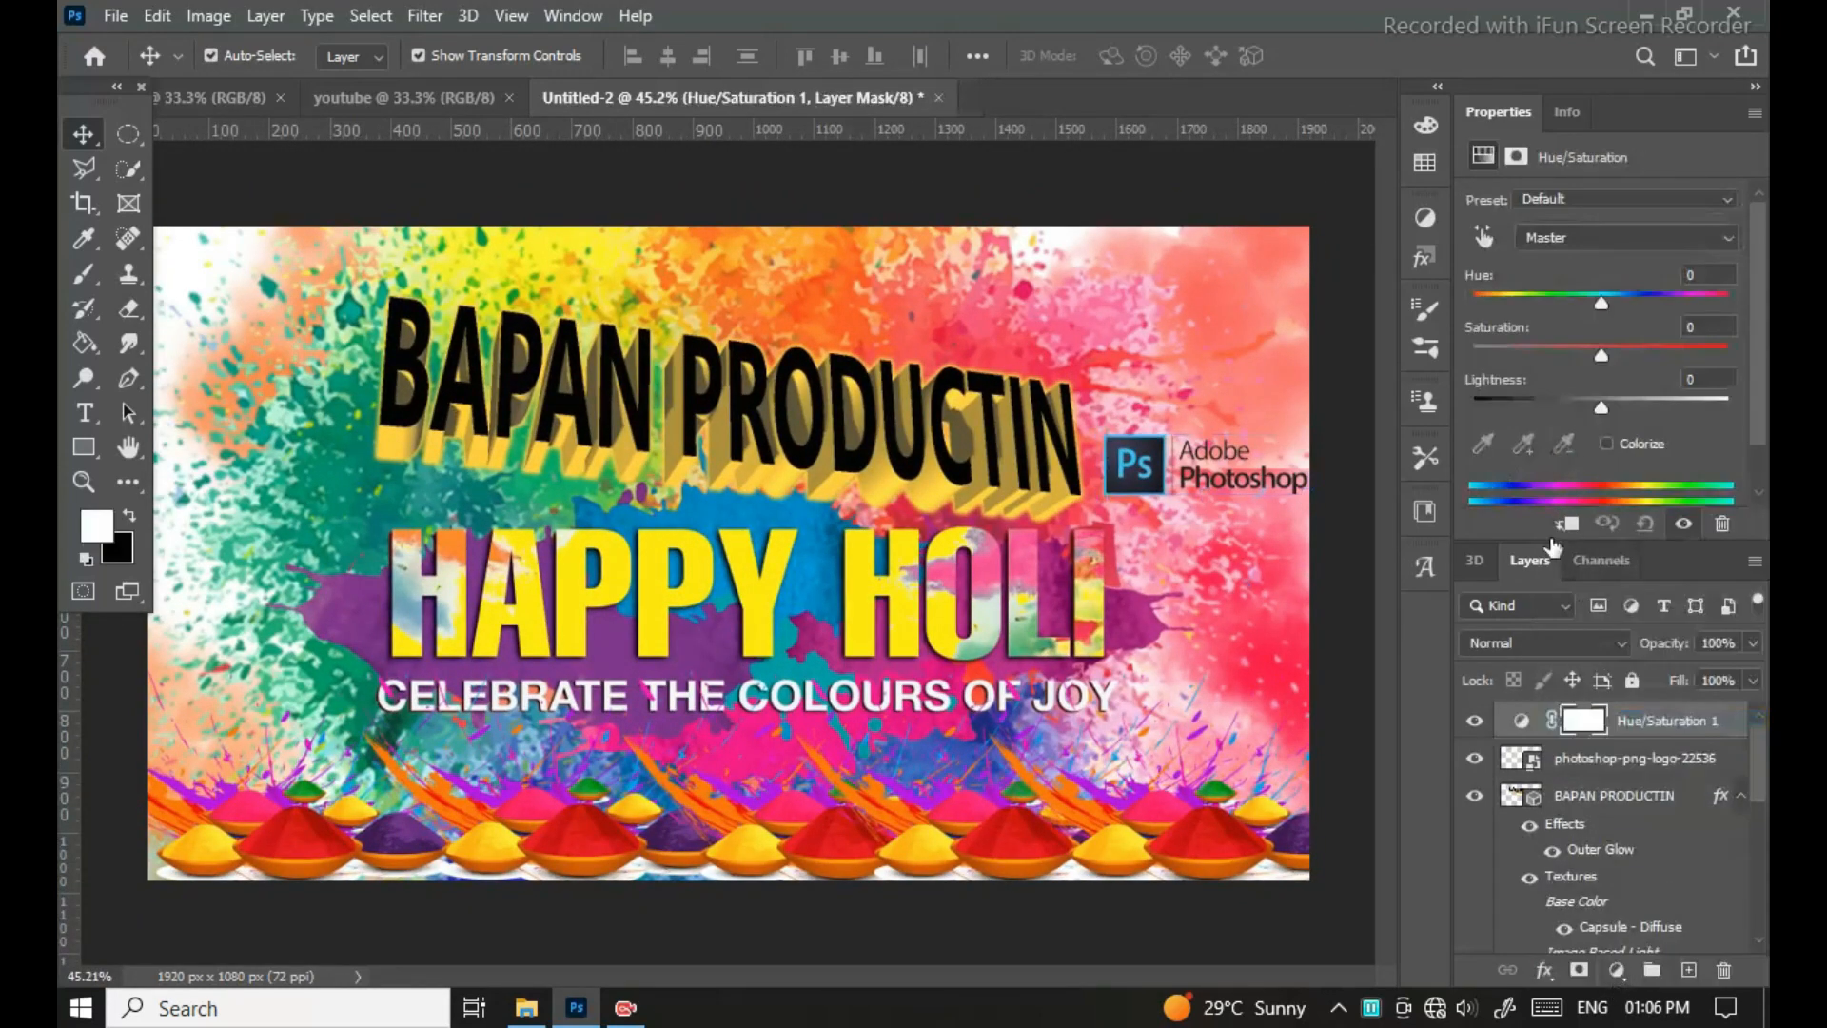
pyautogui.moveTo(1601, 355); pyautogui.dragTo(1656, 371)
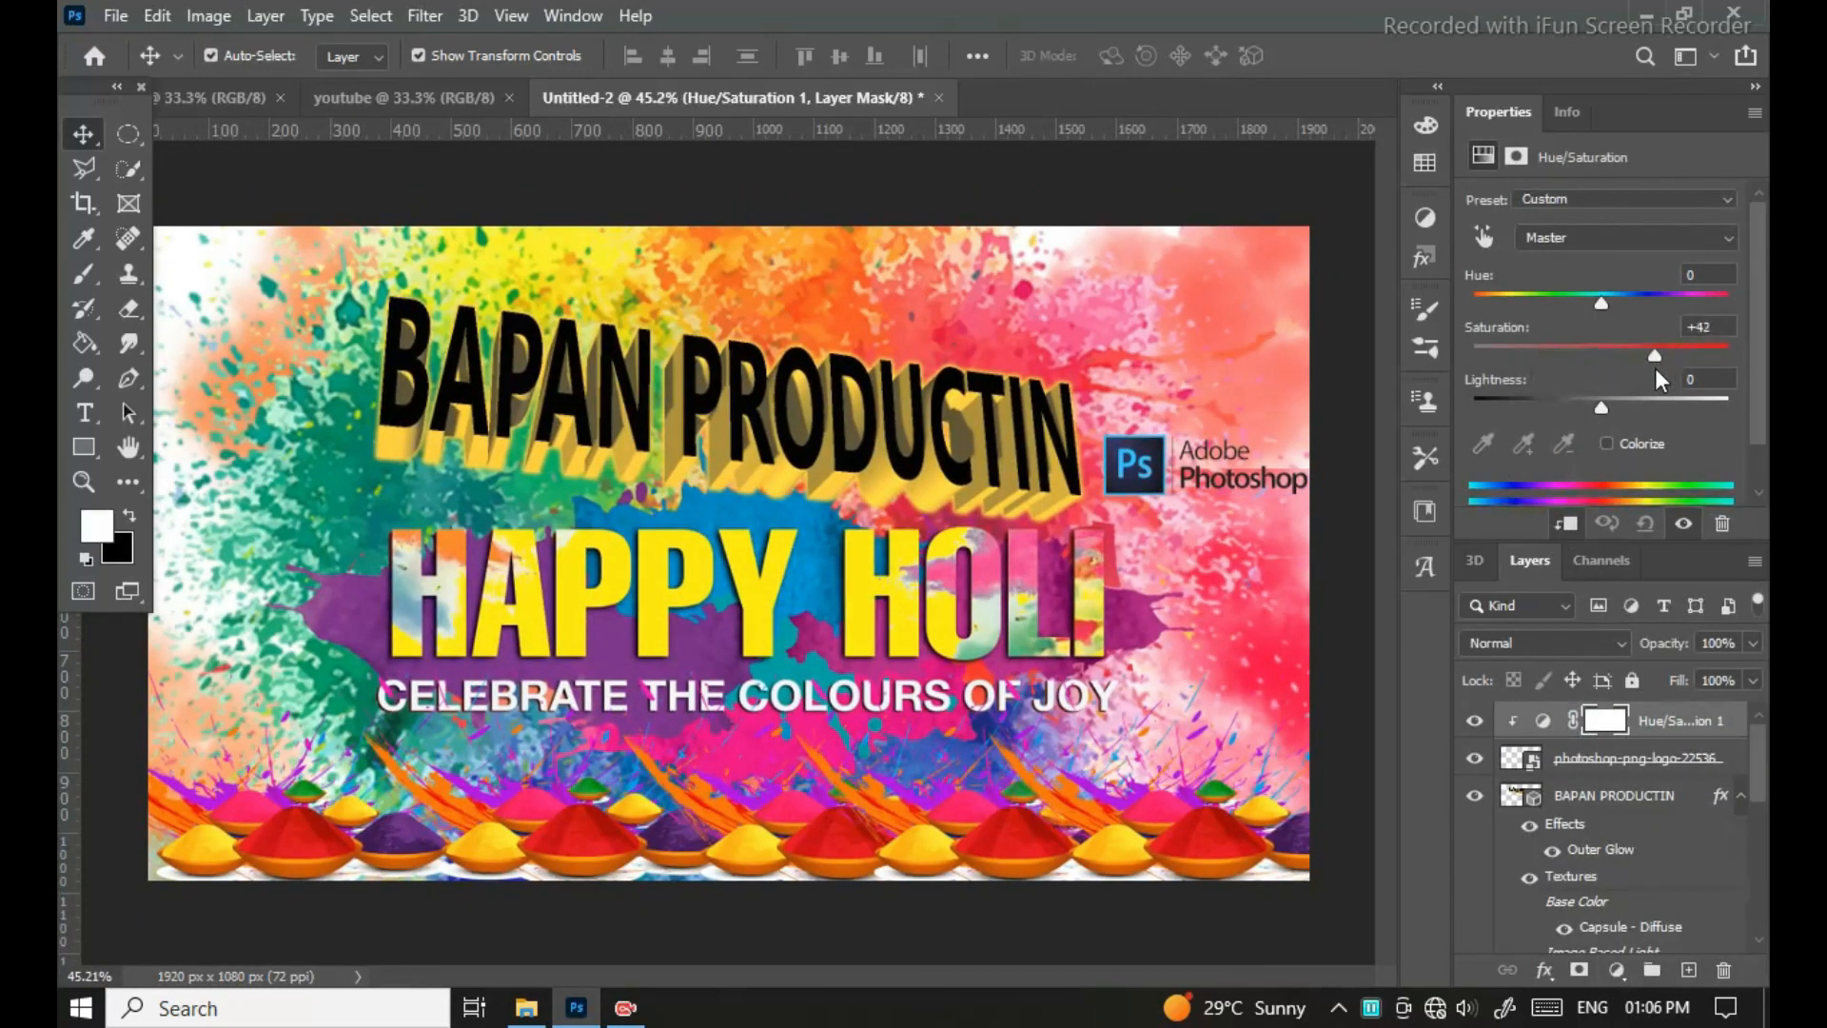
# Step: Merge all layers above the Background, from the Hue/Saturation adjustment down, into a single layer
pyautogui.click(1689, 730)
pyautogui.scroll(-10, 1584, 865)
pyautogui.keyDown('shift'); pyautogui.click(1592, 899); pyautogui.keyUp('shift')
pyautogui.hotkey('ctrl', 'e')
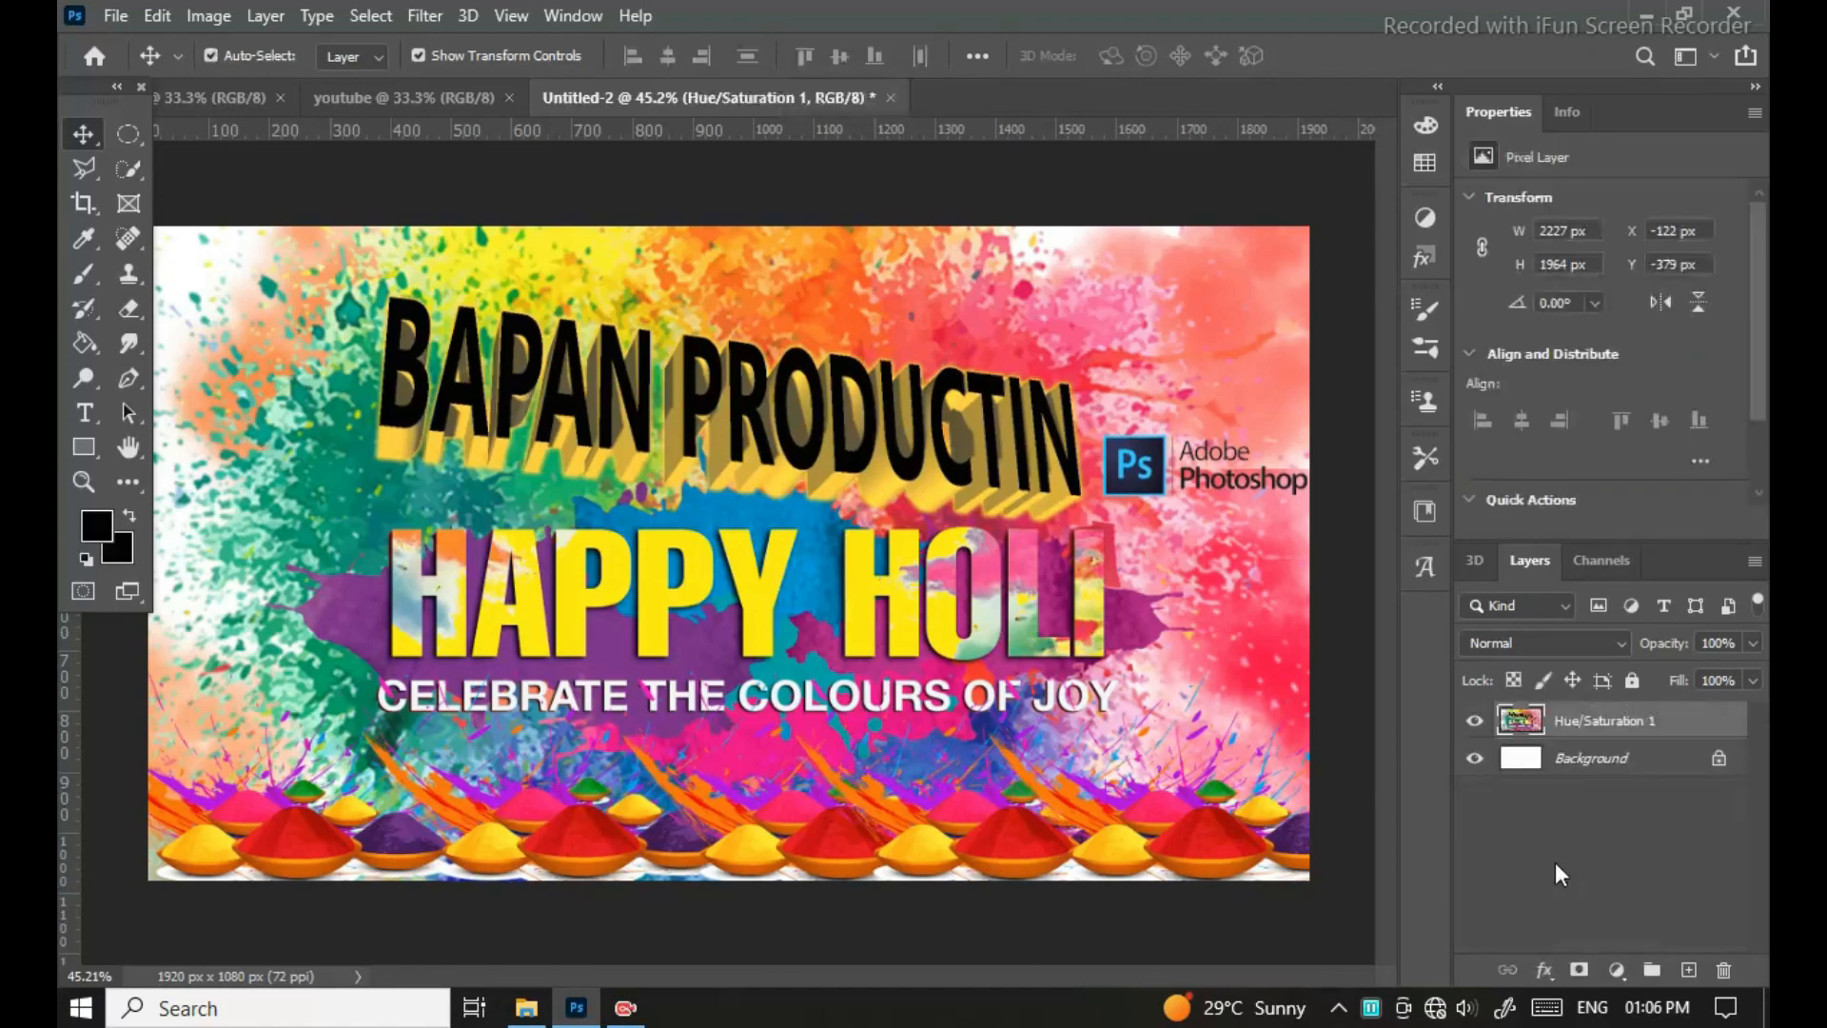